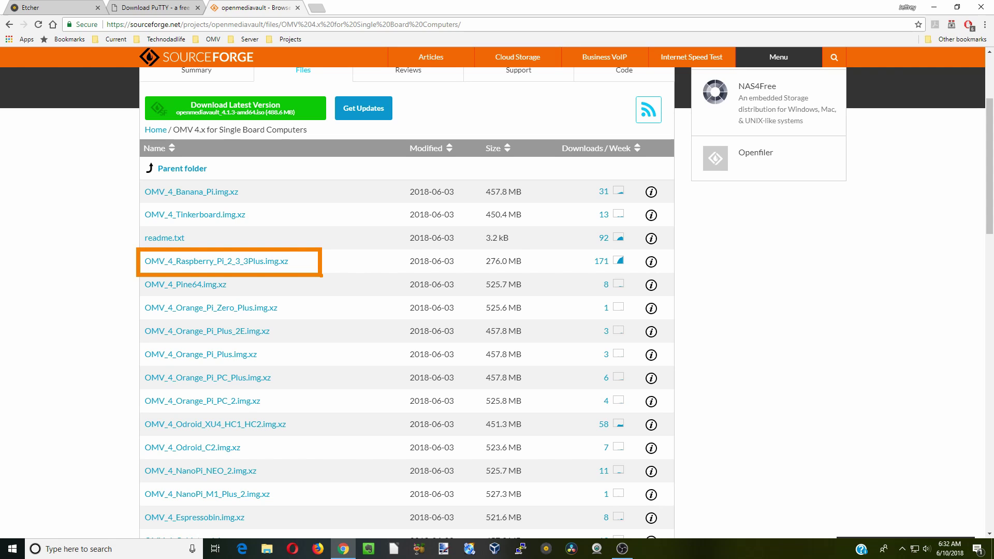
# Download the OMV_4_Raspberry_Pi_2_3_3Plus.img.xz image from the SourceForge OMV 4.x folder
pyautogui.click(204, 262)
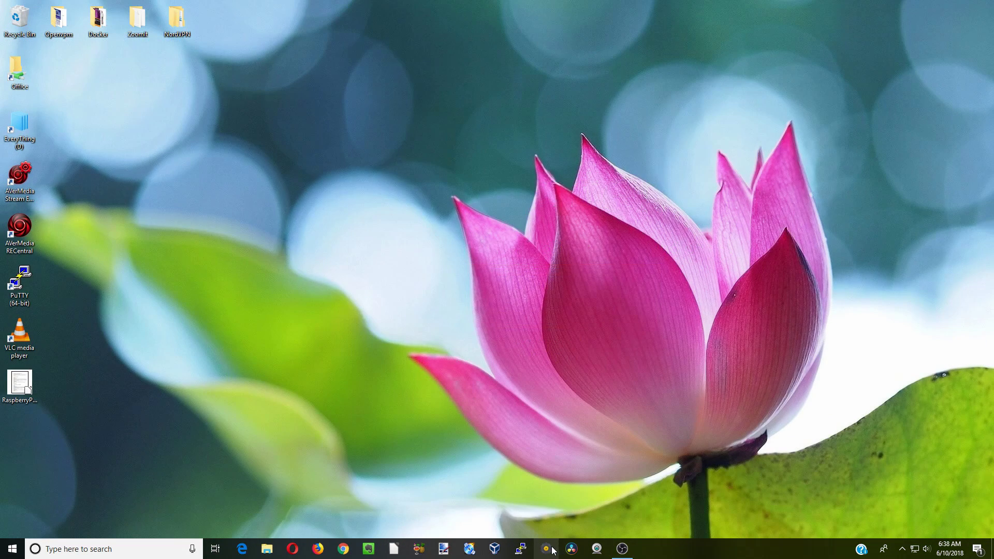
# Bring up the installed Etcher app from the taskbar
pyautogui.click(552, 550)
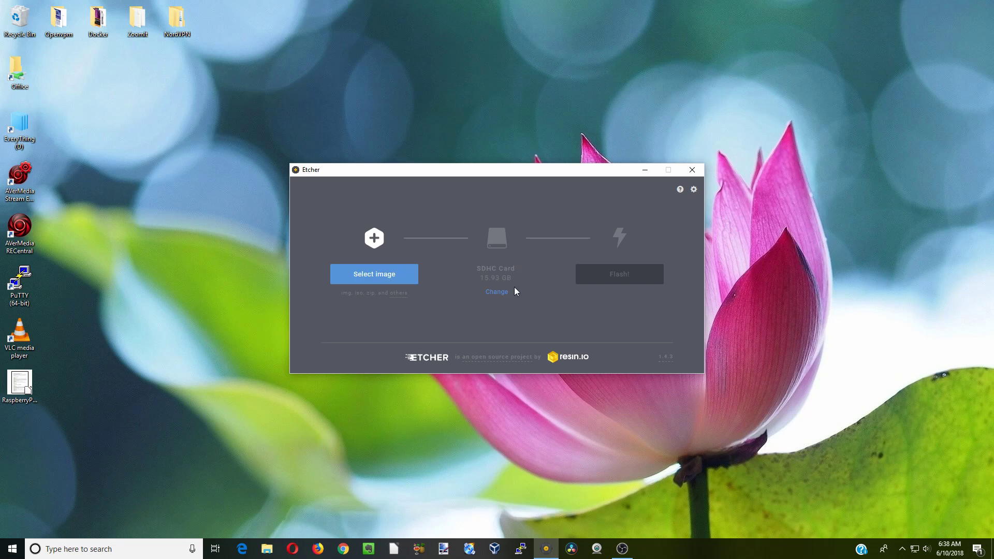
# Flash the downloaded OMV_4 Raspberry Pi image onto the 15.93 GB SDHC card, then close Etcher
pyautogui.click(378, 279)
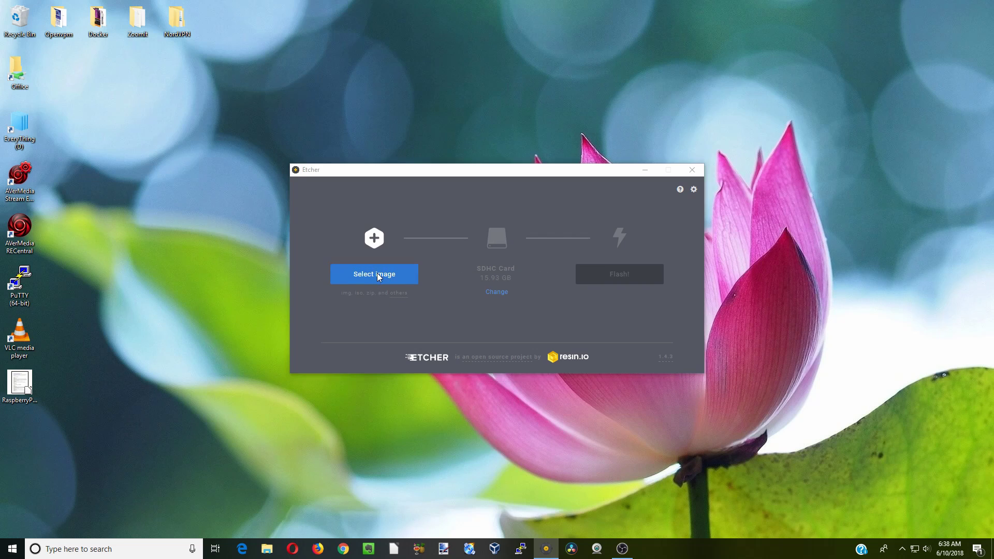
pyautogui.click(468, 275)
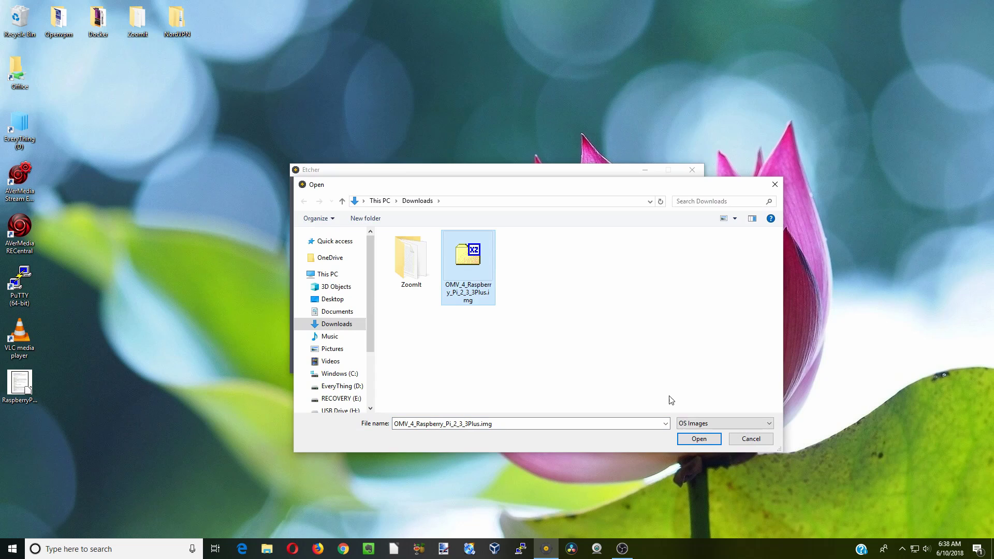
pyautogui.click(700, 440)
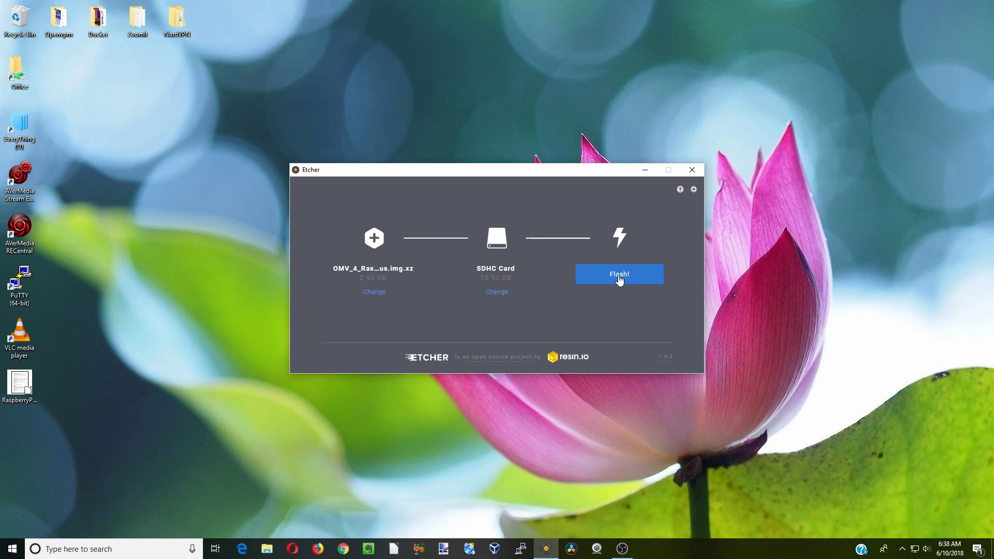
pyautogui.click(620, 278)
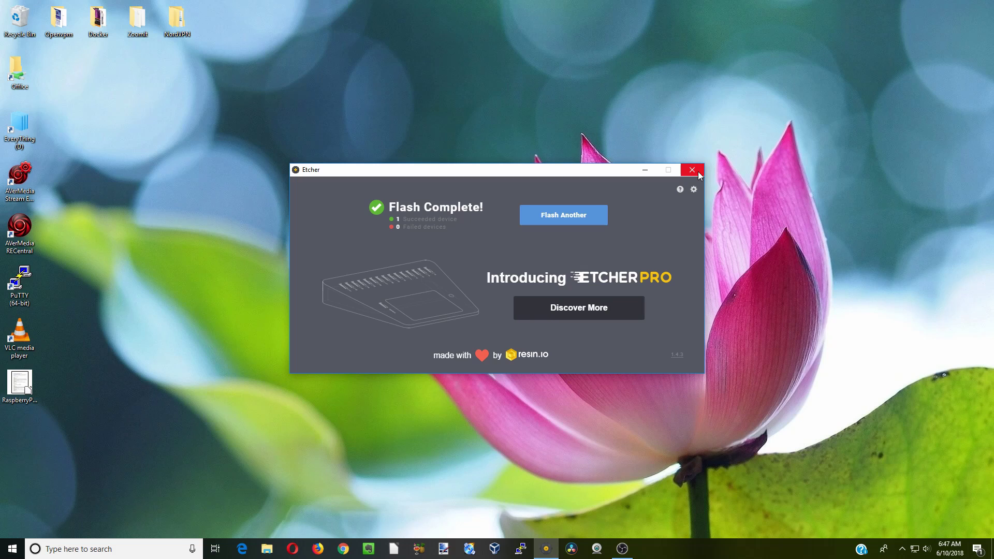
pyautogui.click(692, 170)
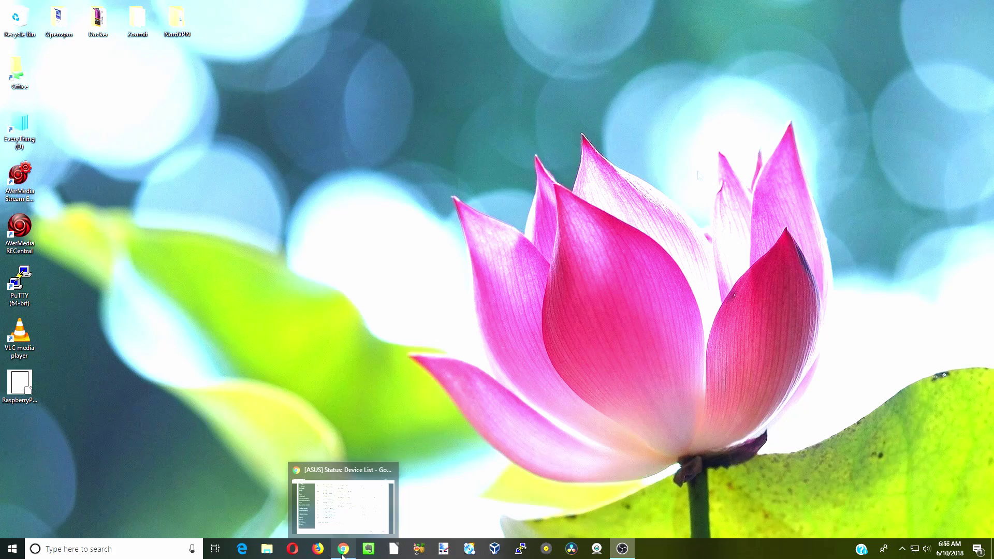
# Copy the raspberrypi's IP 192.168.254.82 from the router's Device List and browse to it
pyautogui.click(340, 553)
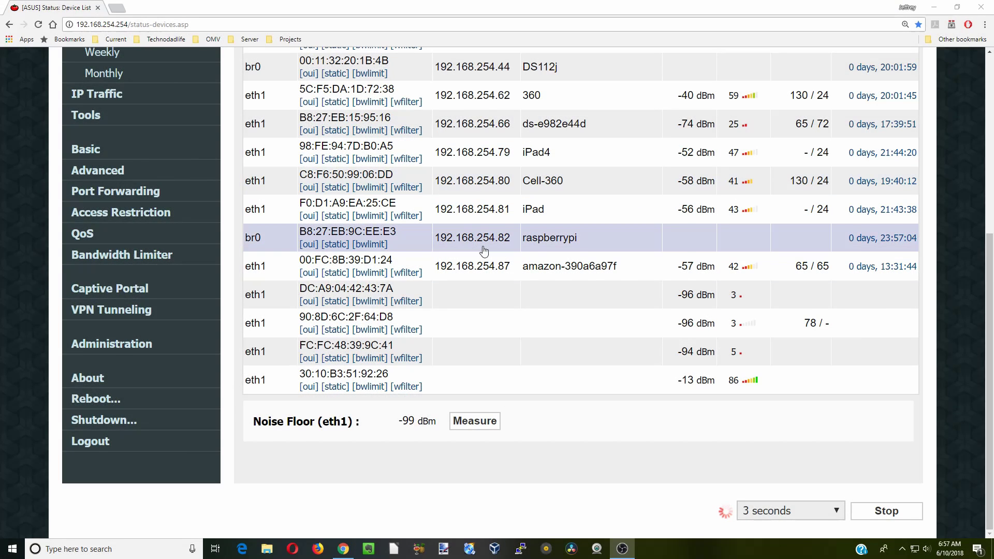
pyautogui.doubleClick(481, 239)
pyautogui.rightClick(482, 238)
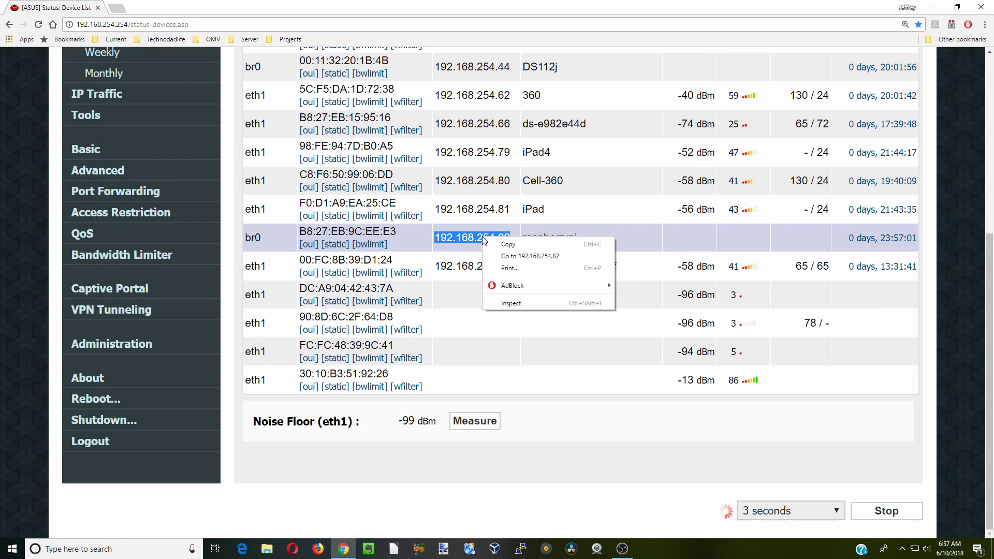
pyautogui.click(510, 245)
pyautogui.click(174, 25)
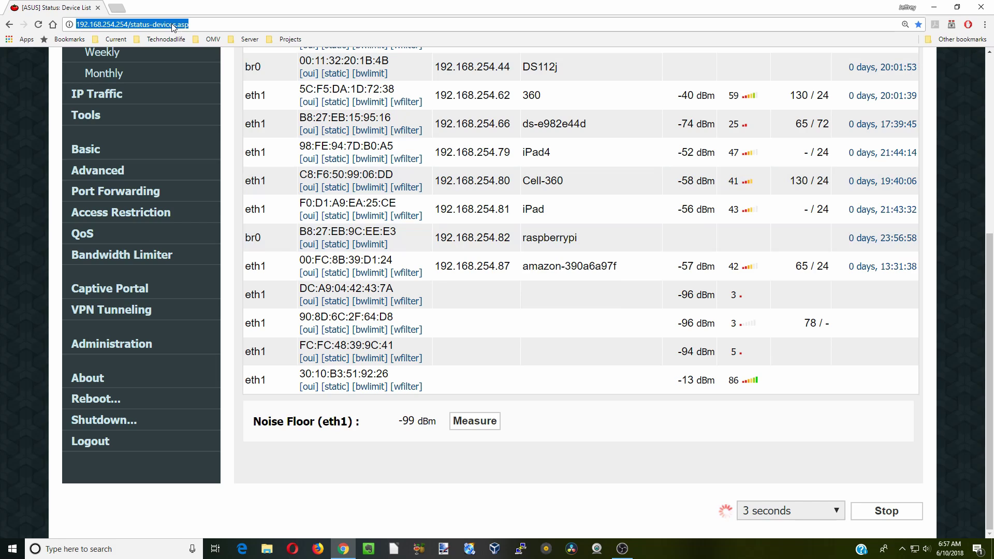
pyautogui.rightClick(174, 26)
pyautogui.click(204, 87)
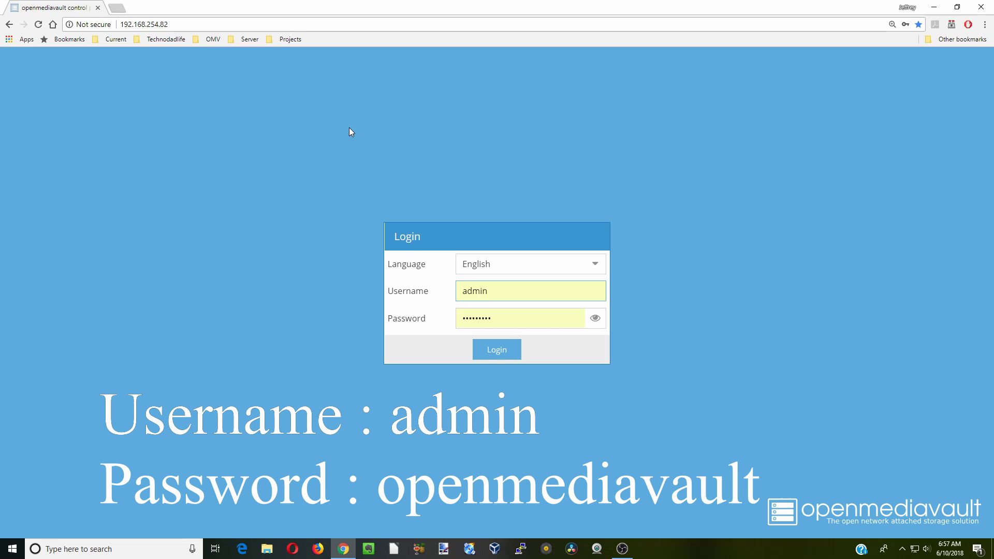
# Replace the prefilled password with the default one and log in as admin
pyautogui.click(506, 317)
pyautogui.moveTo(506, 317); pyautogui.dragTo(454, 325)
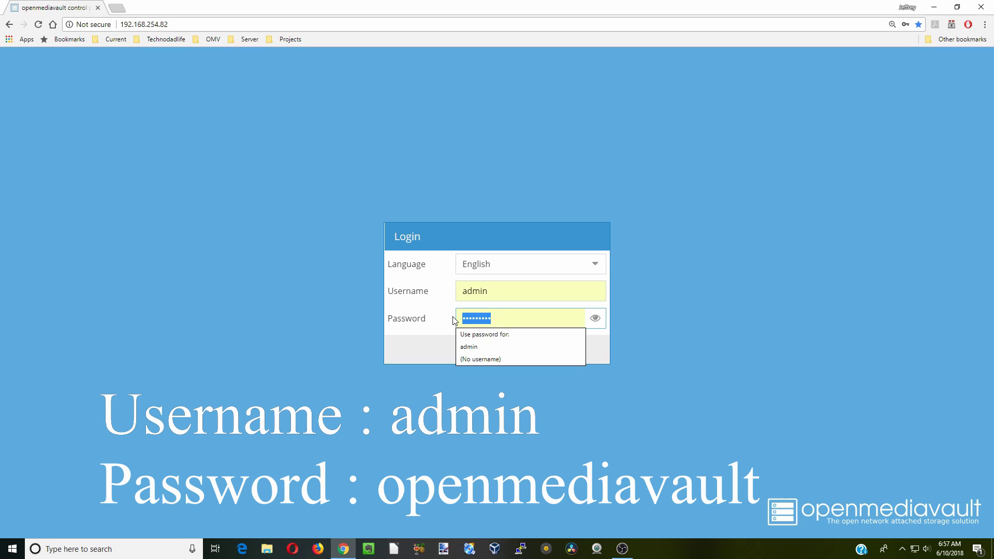
pyautogui.write('openmediavault')
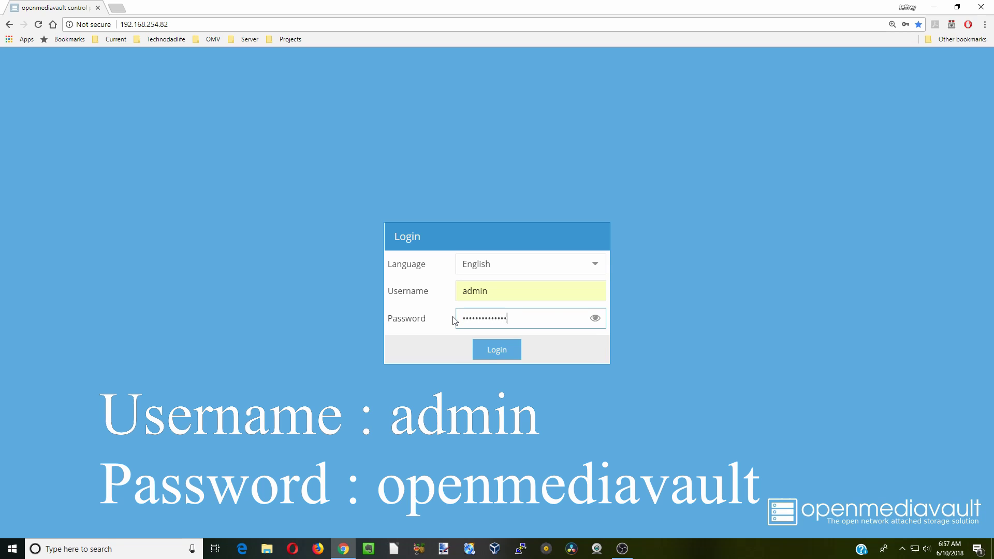
pyautogui.click(500, 351)
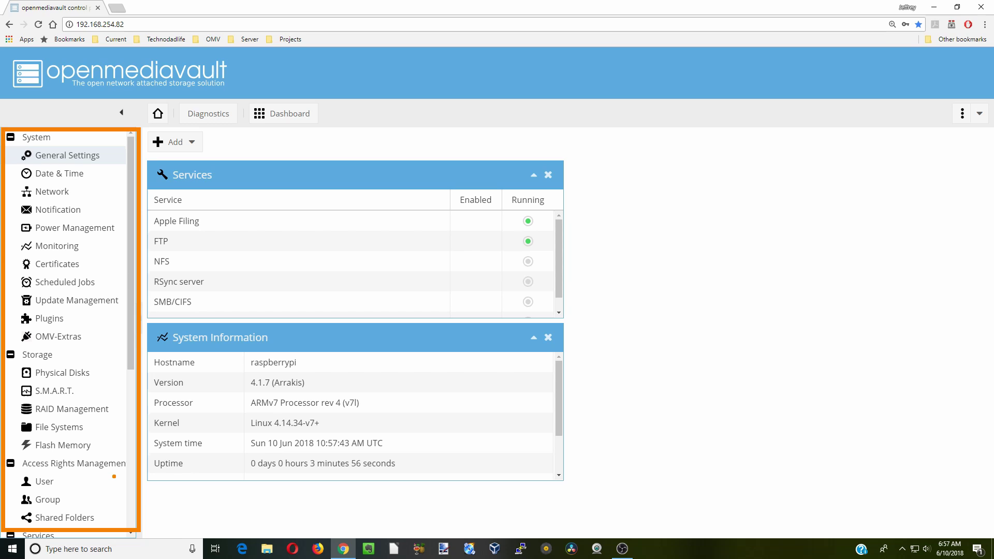
# Change the session timeout from 5 to 0 in General Settings, then save and apply it
pyautogui.click(68, 155)
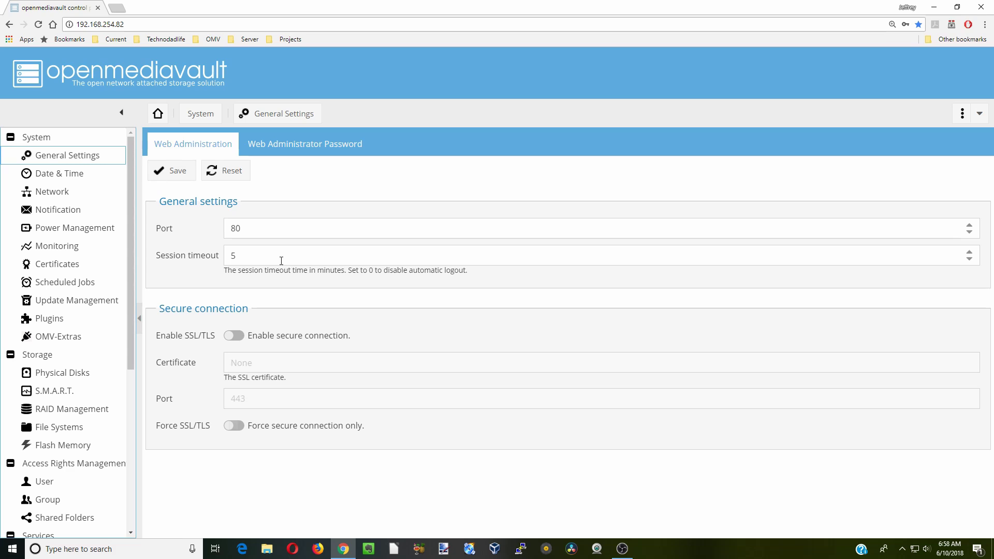
pyautogui.click(248, 258)
pyautogui.doubleClick(232, 255)
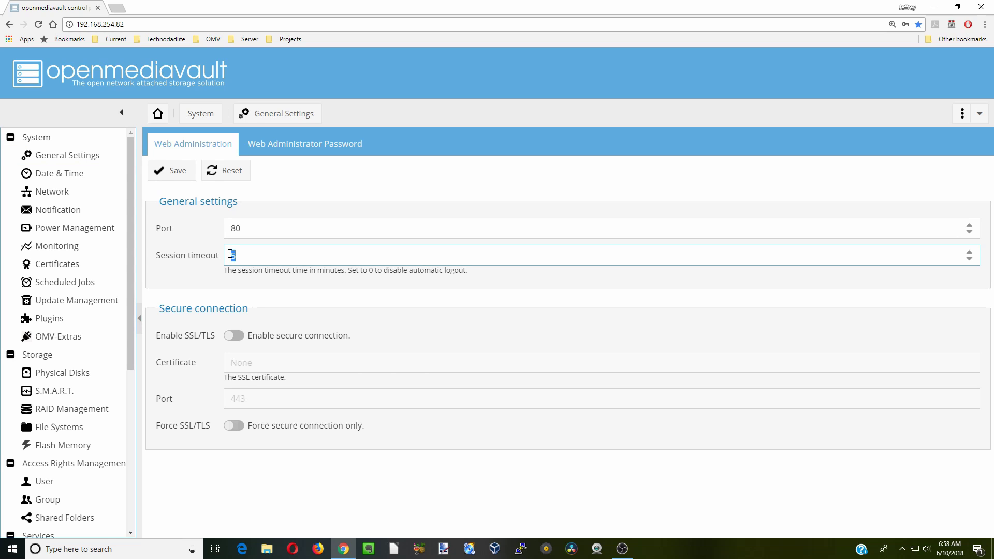
pyautogui.write('0')
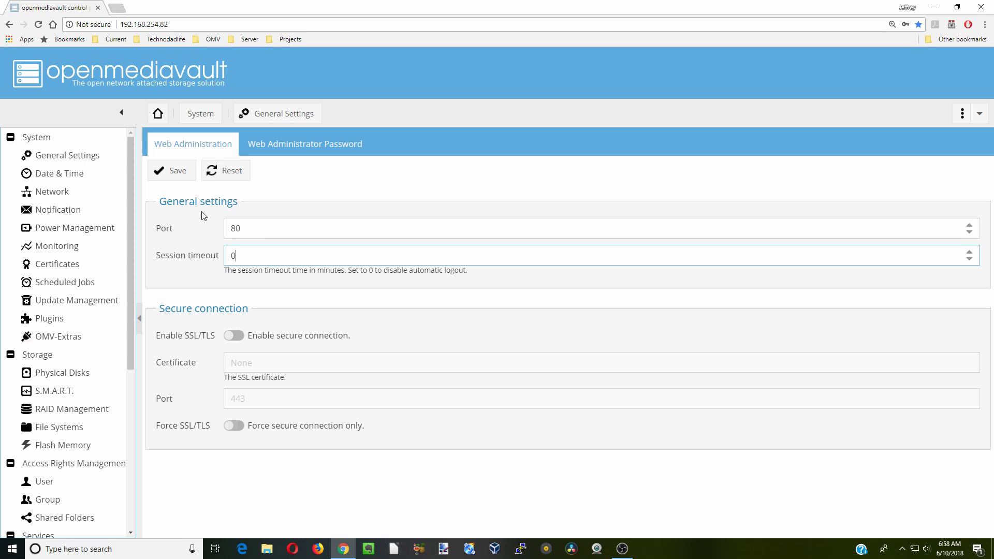
pyautogui.click(174, 175)
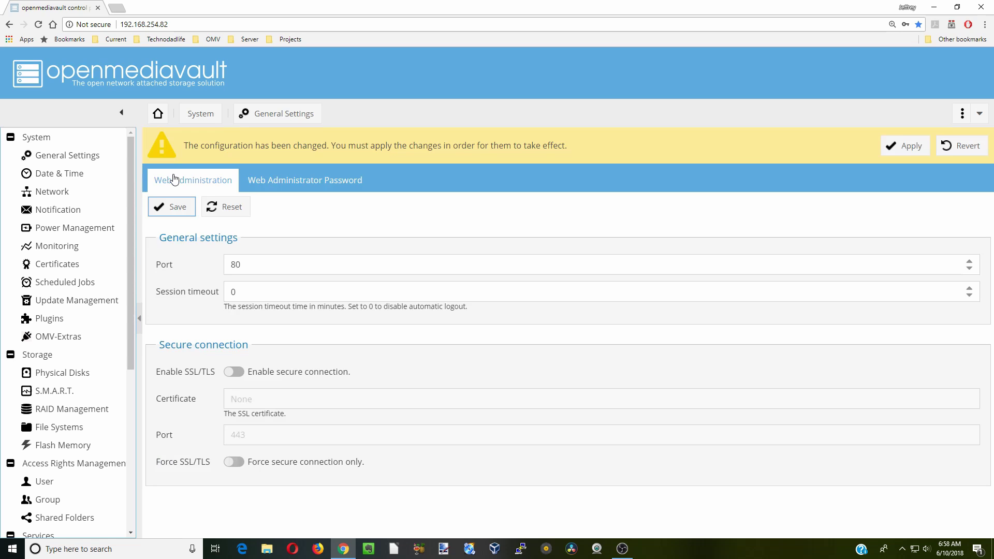
pyautogui.click(895, 148)
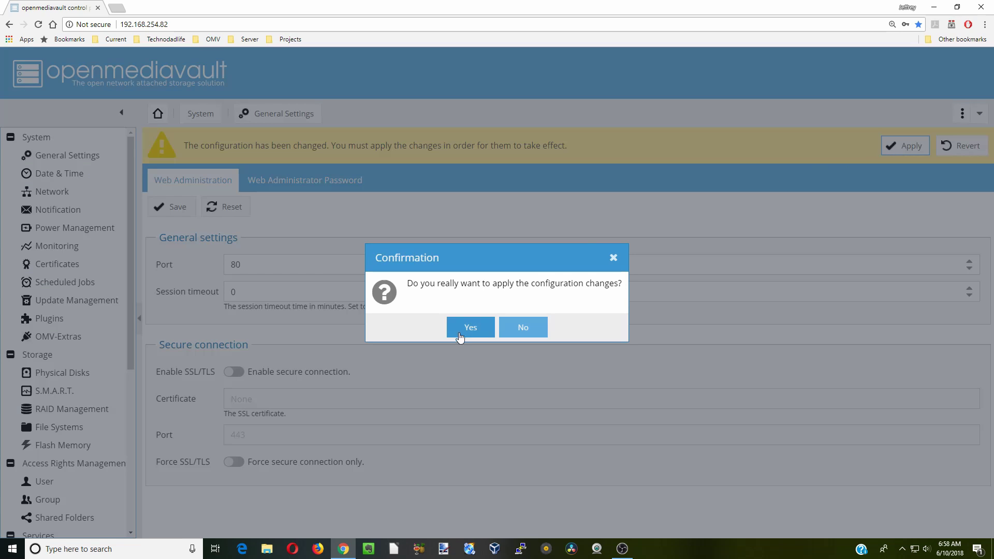
pyautogui.click(471, 335)
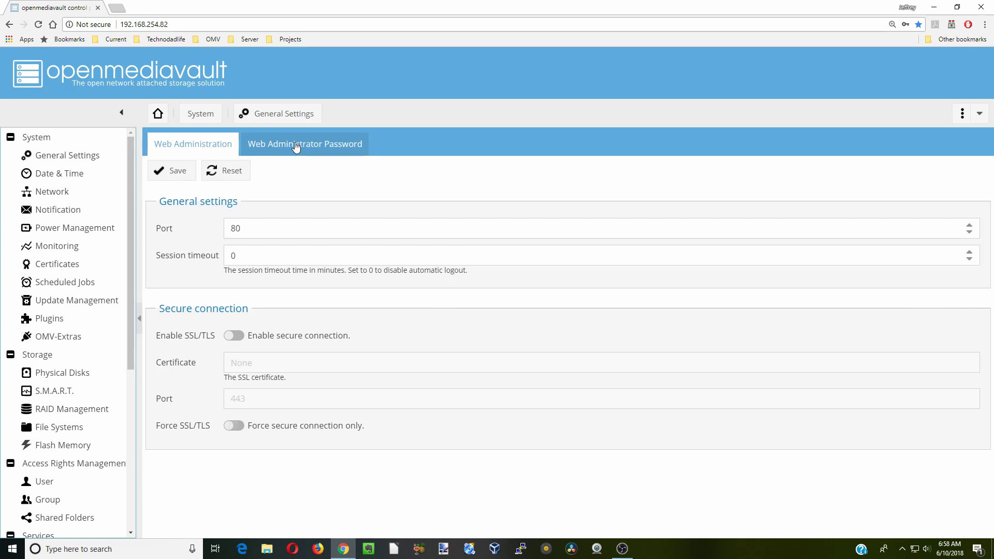
# Set and confirm a new web administrator password, then save it
pyautogui.click(296, 148)
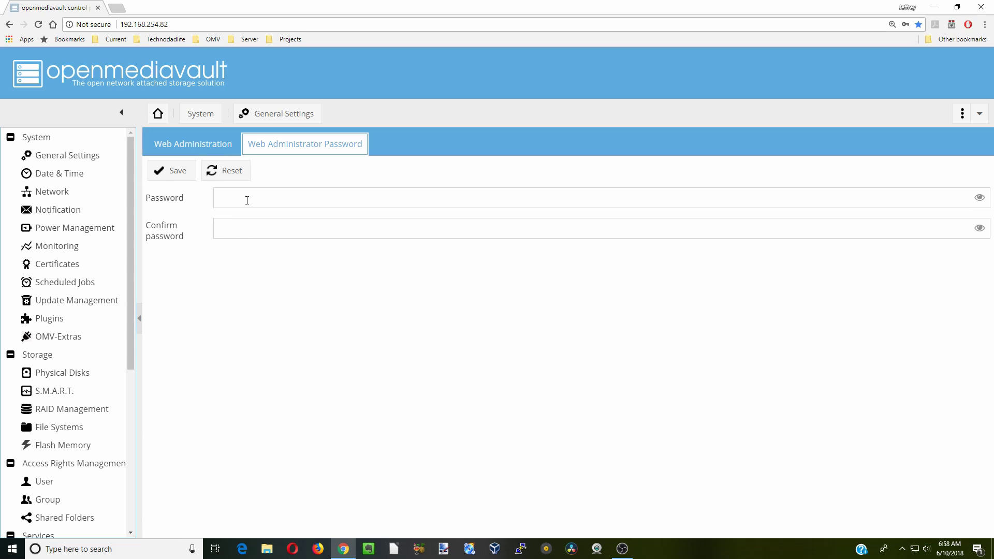
pyautogui.click(247, 200)
pyautogui.write('*********')
pyautogui.click(230, 232)
pyautogui.write('**')
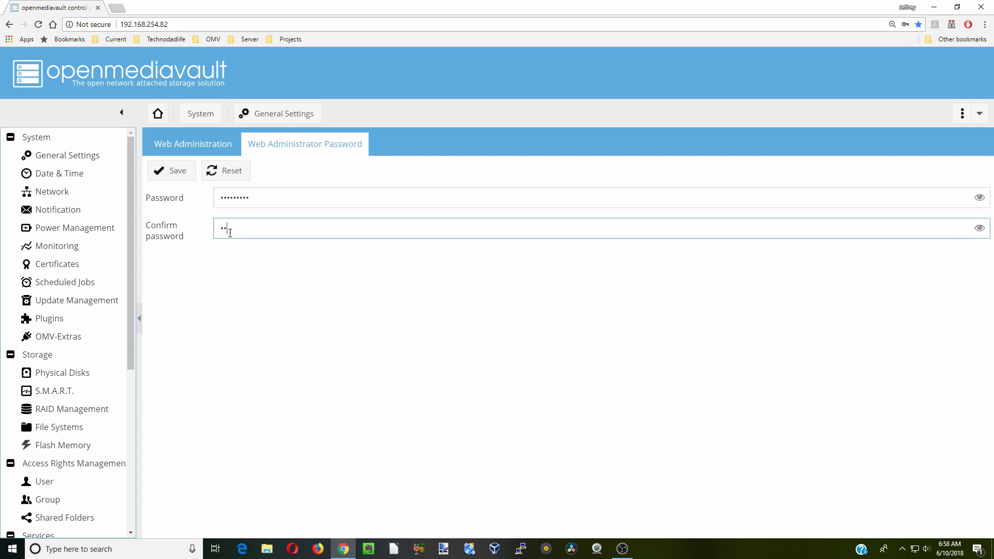
pyautogui.write('*******')
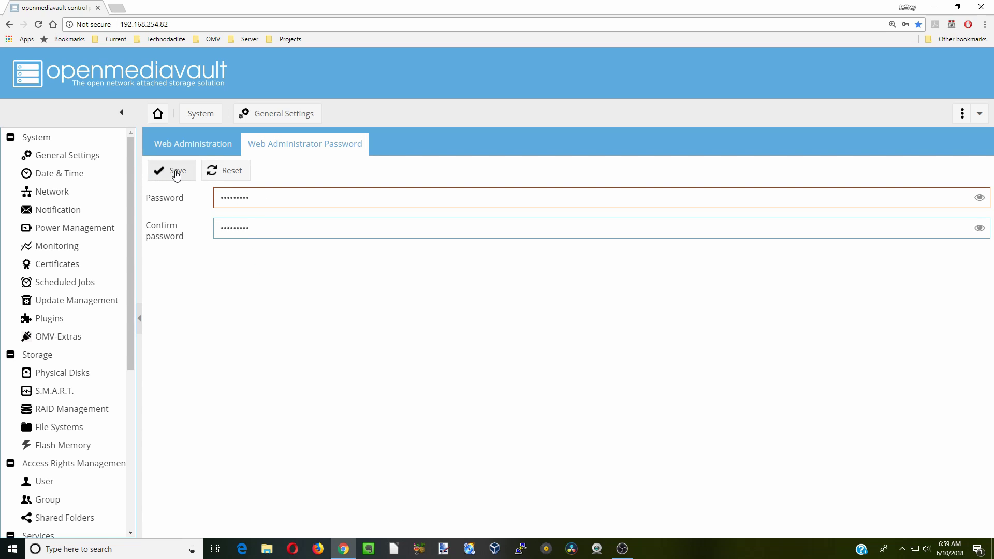
pyautogui.click(176, 172)
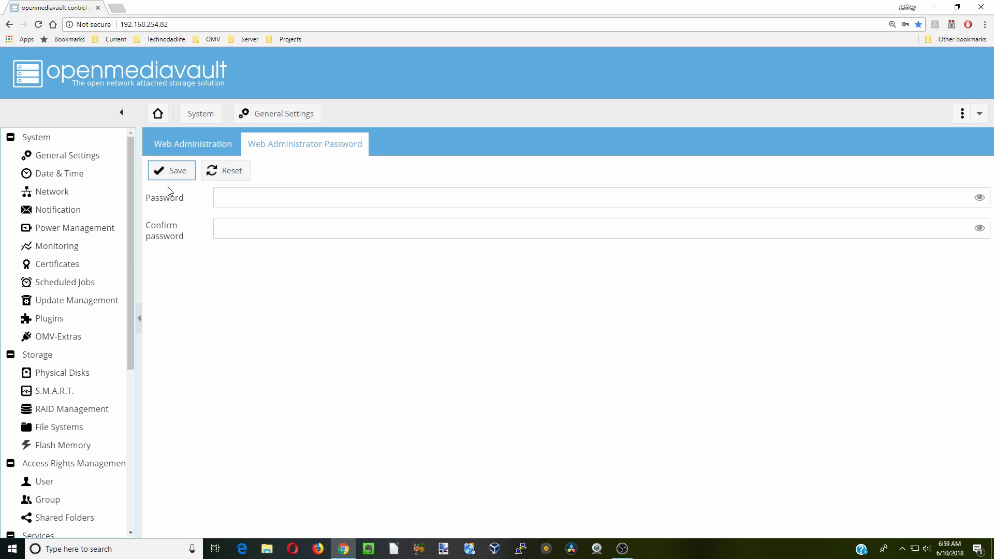
# Set the time zone to US/Eastern in Date & Time and save
pyautogui.click(88, 180)
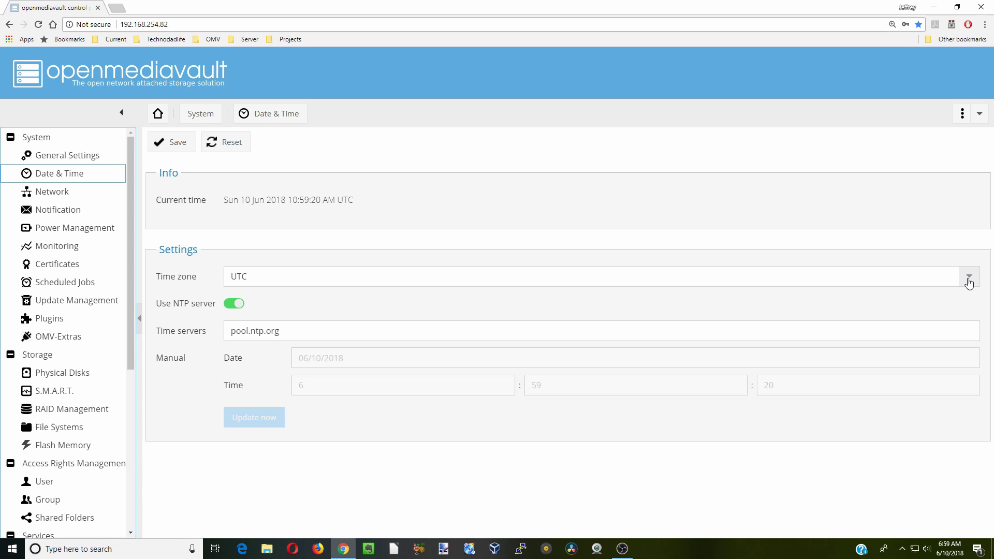
pyautogui.click(969, 284)
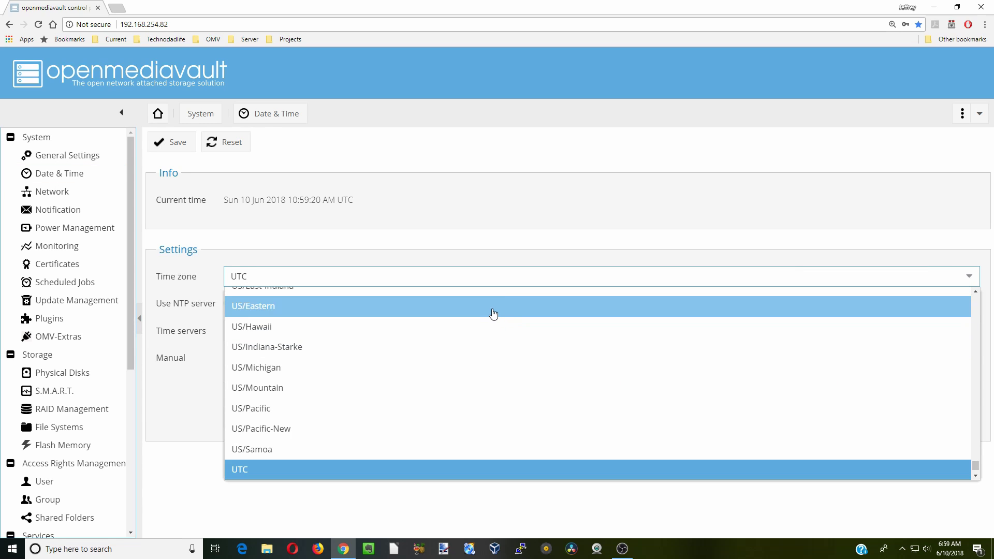
pyautogui.click(493, 315)
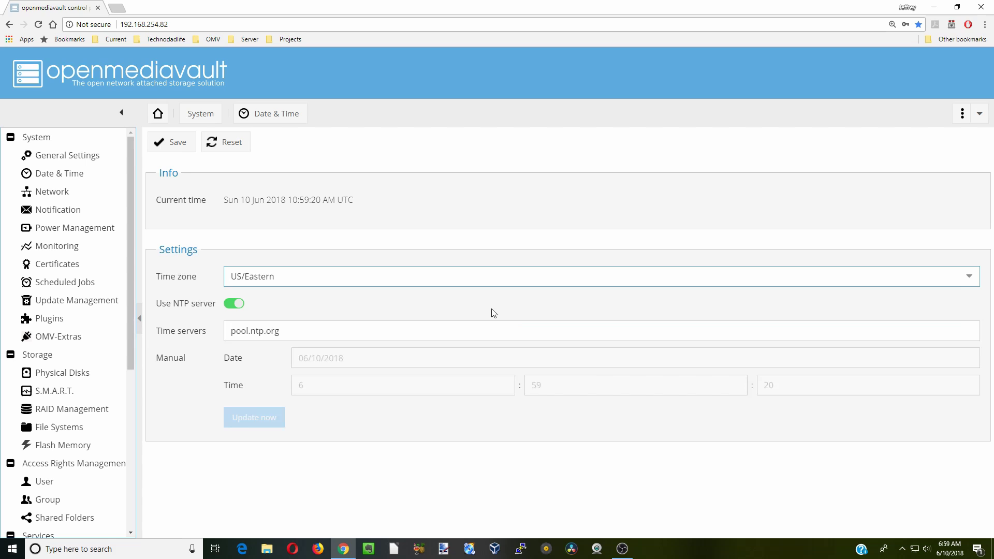
pyautogui.click(177, 150)
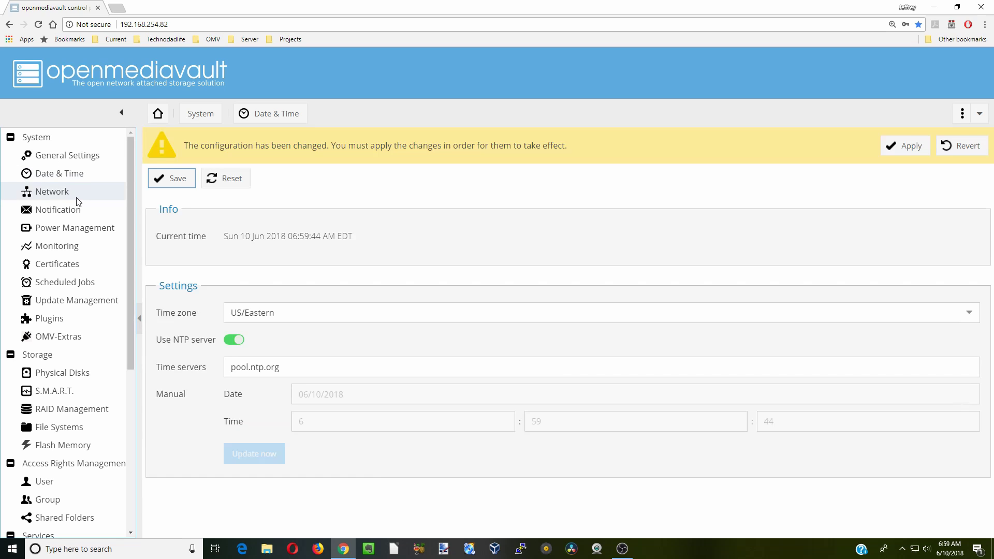
# Review the network interfaces, proxy, service discovery and firewall settings, then open Notification
pyautogui.click(92, 198)
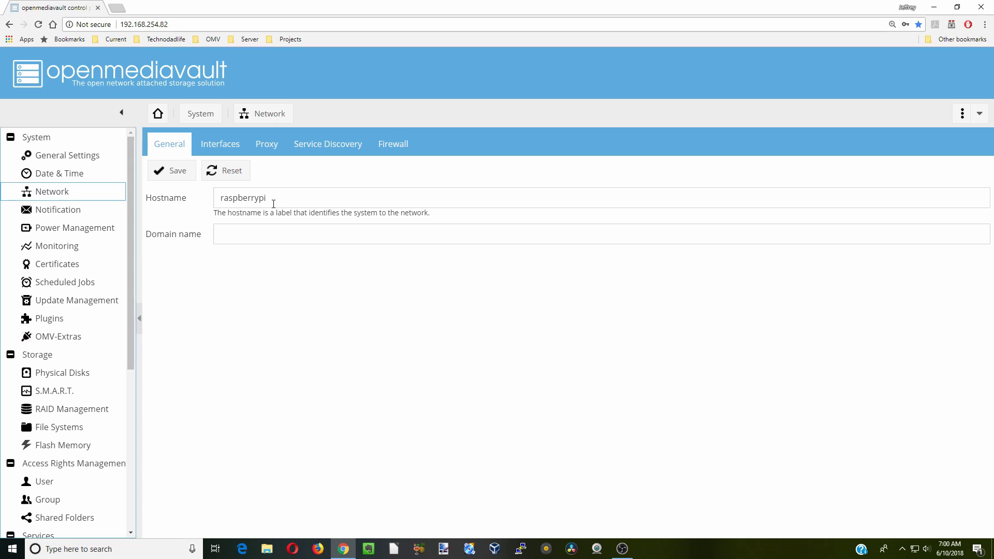
pyautogui.click(223, 154)
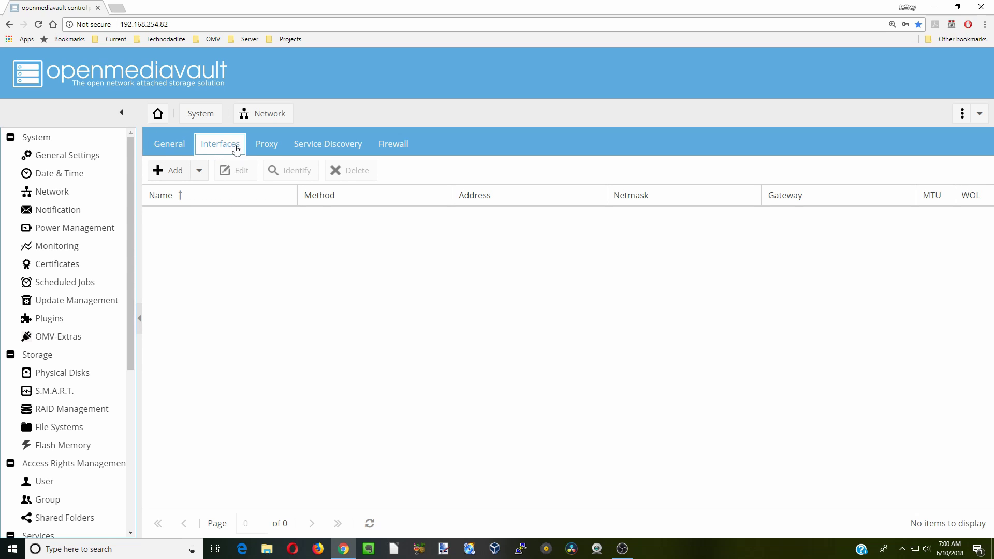
pyautogui.click(267, 148)
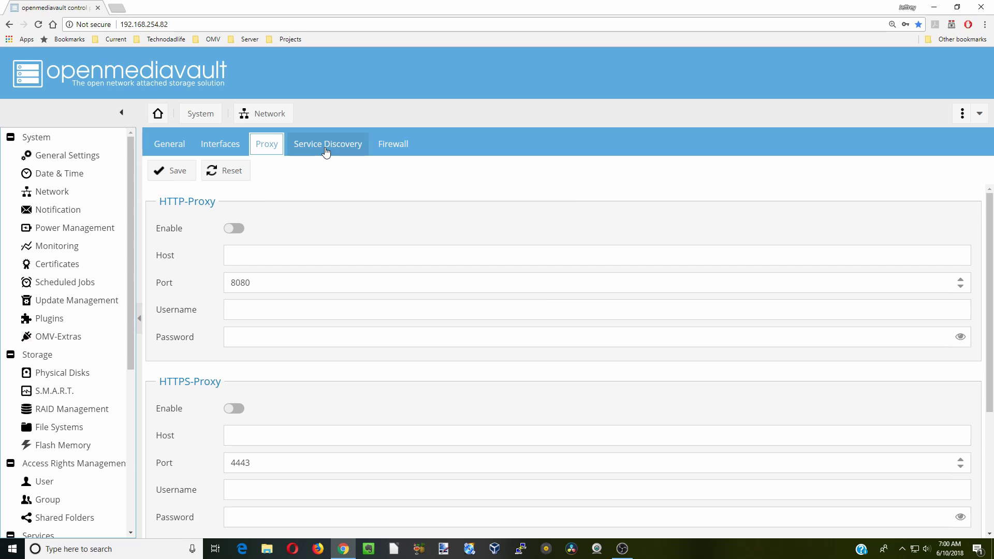
pyautogui.click(326, 153)
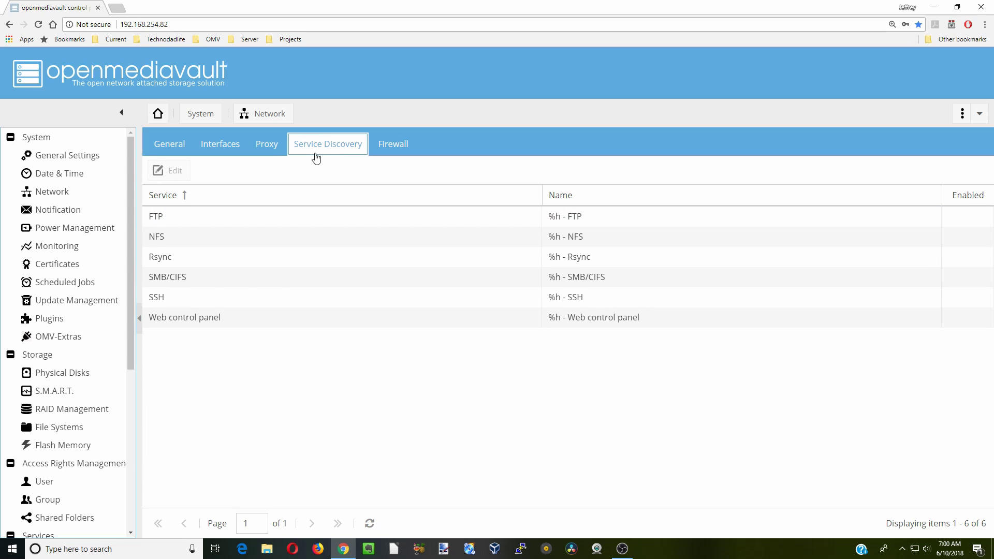
pyautogui.click(385, 150)
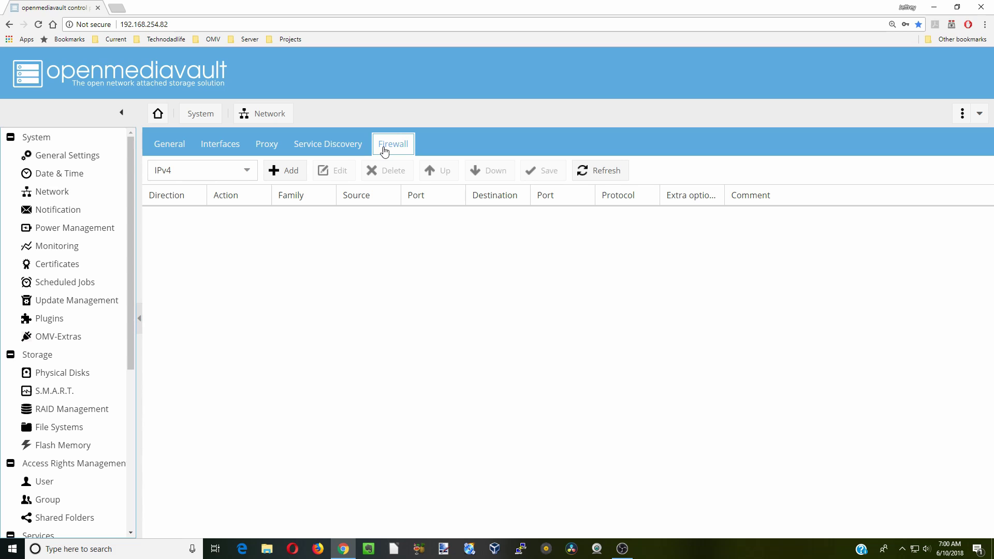
pyautogui.click(79, 212)
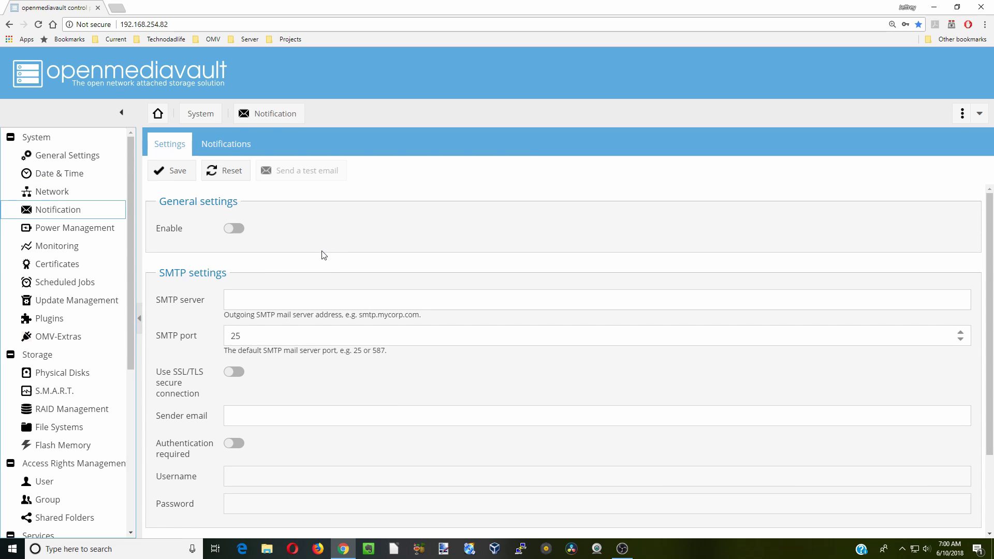
# Set the power button action to Standby in Power Management, then save and apply
pyautogui.scroll(-2, 342, 254)
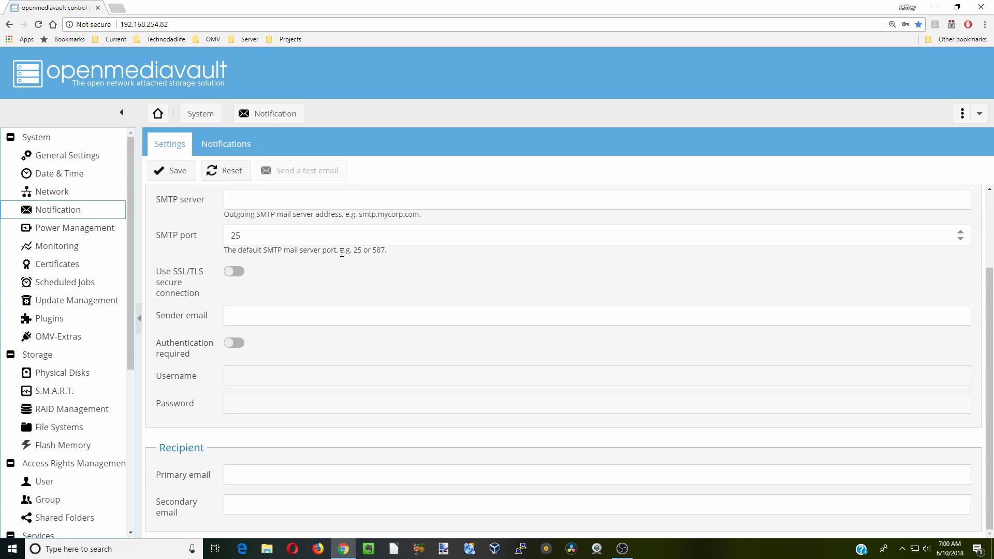
pyautogui.click(251, 315)
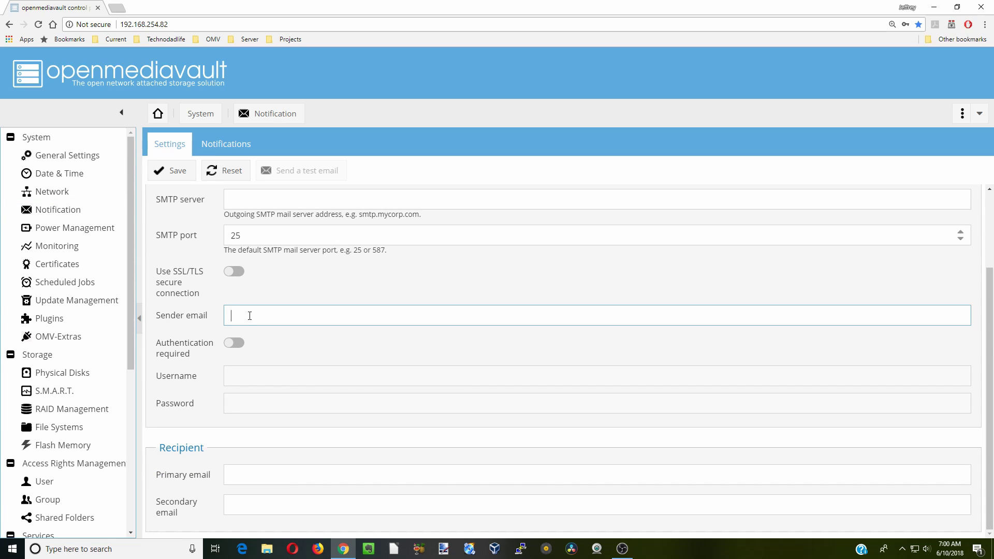
pyautogui.click(96, 229)
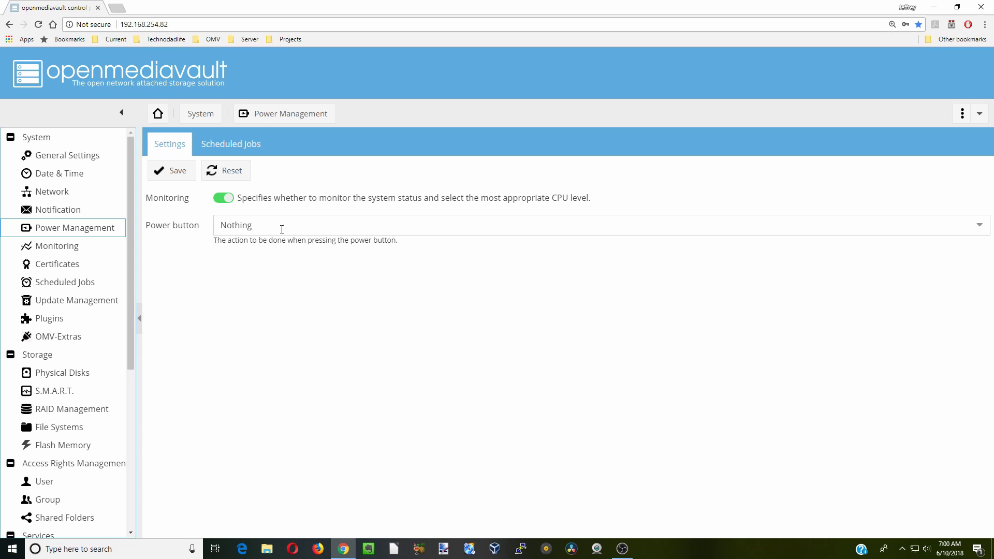
pyautogui.click(282, 229)
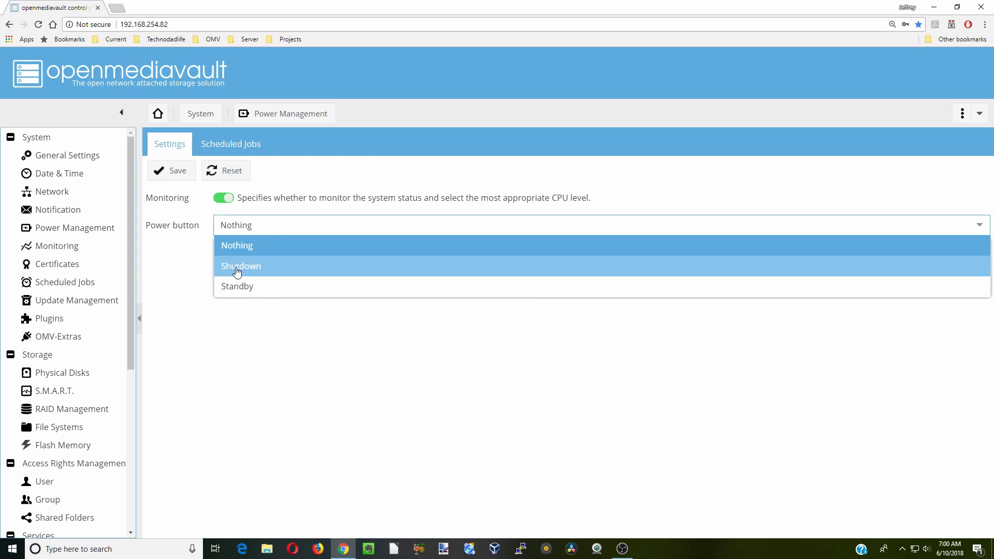
pyautogui.click(241, 287)
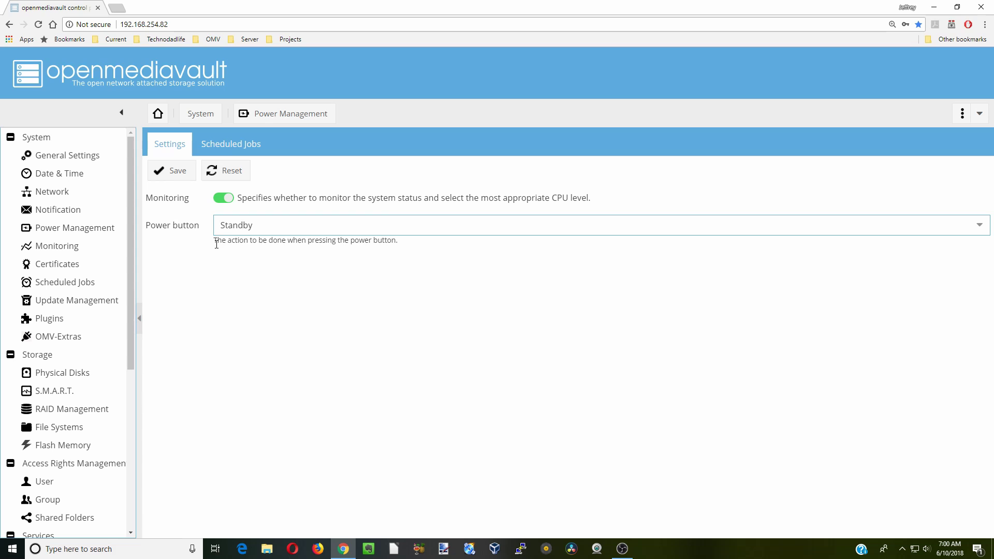
pyautogui.click(175, 178)
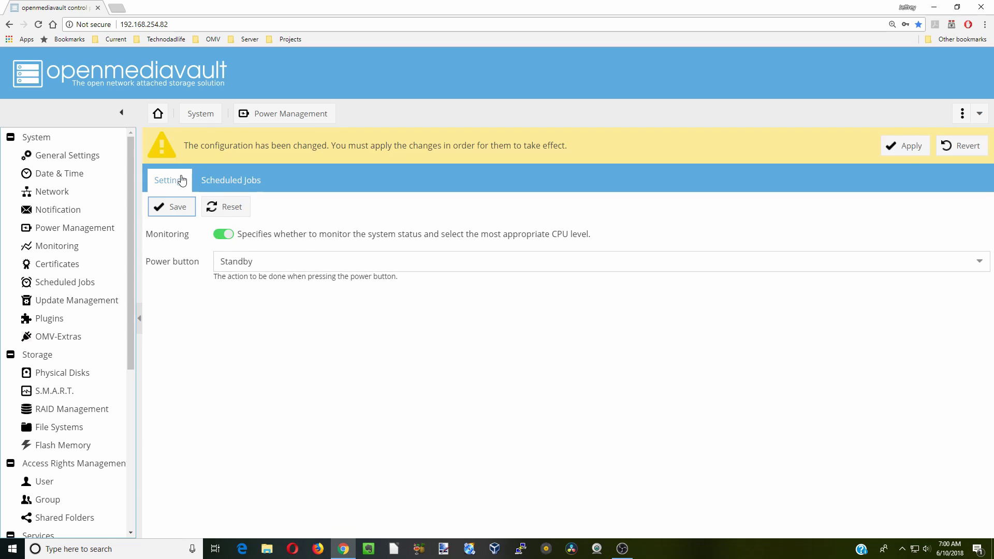
pyautogui.click(906, 149)
pyautogui.click(471, 327)
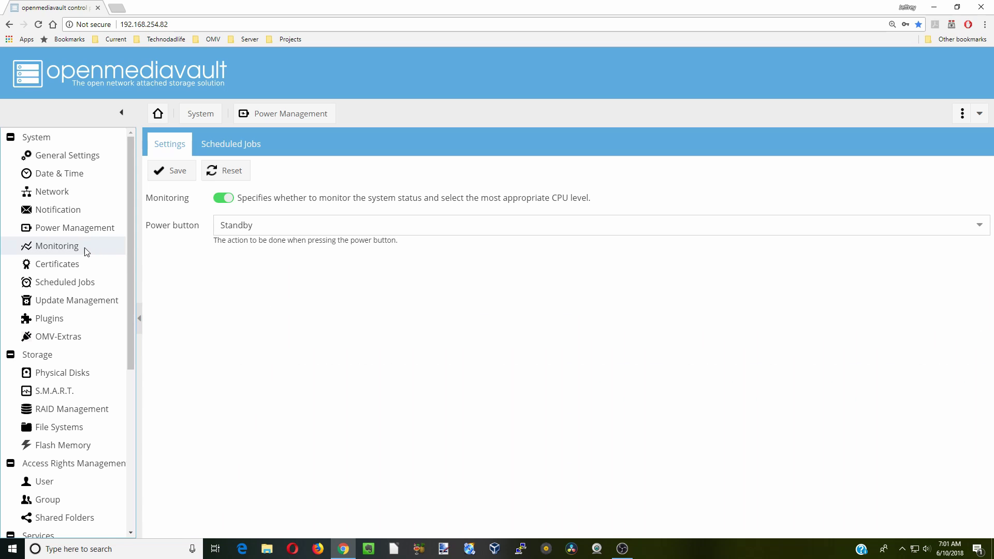
# Enable performance statistics in Monitoring, then save and apply the change
pyautogui.click(85, 249)
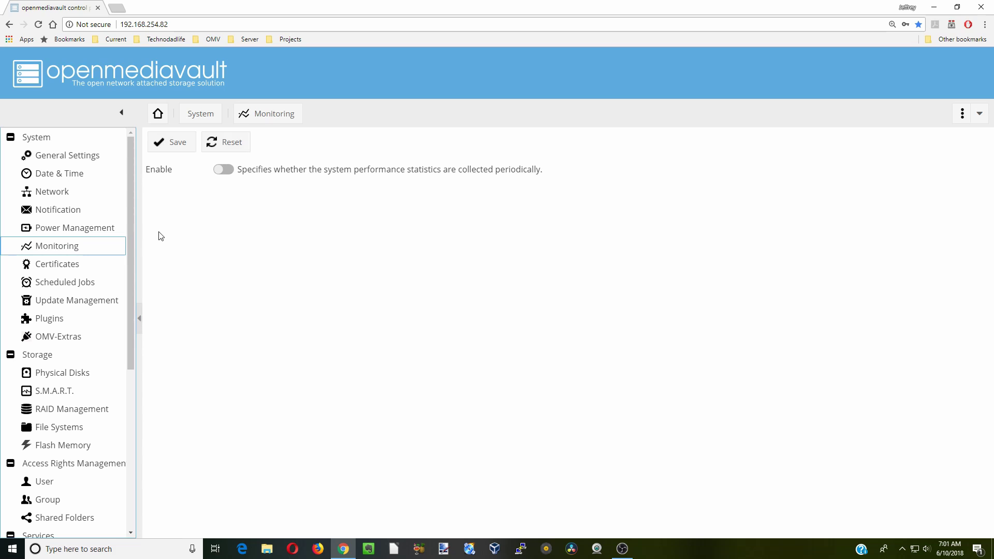
pyautogui.click(224, 170)
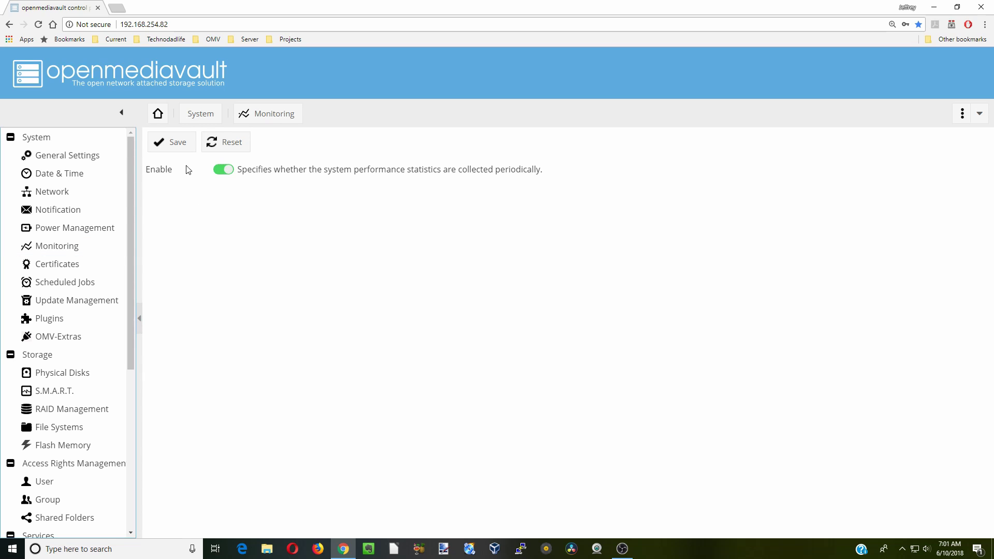
pyautogui.click(178, 147)
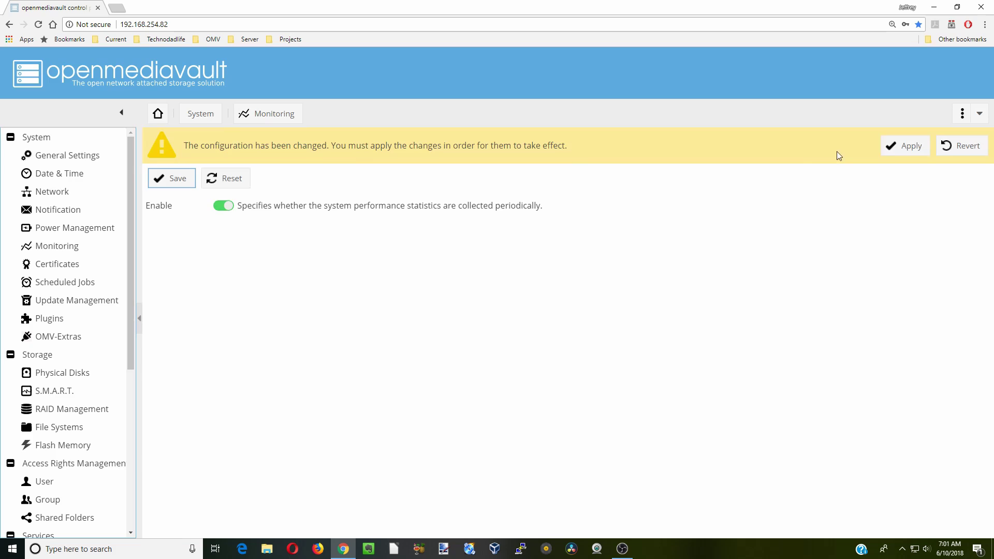
pyautogui.click(898, 145)
pyautogui.click(470, 326)
# Check the empty SSL and SSH certificate lists, then open Scheduled Jobs
pyautogui.click(88, 264)
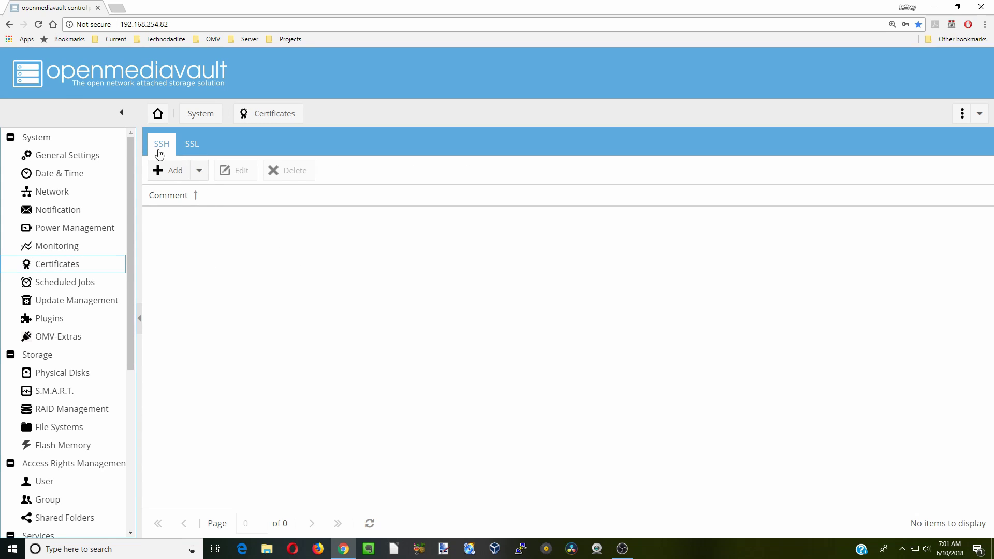
pyautogui.click(190, 146)
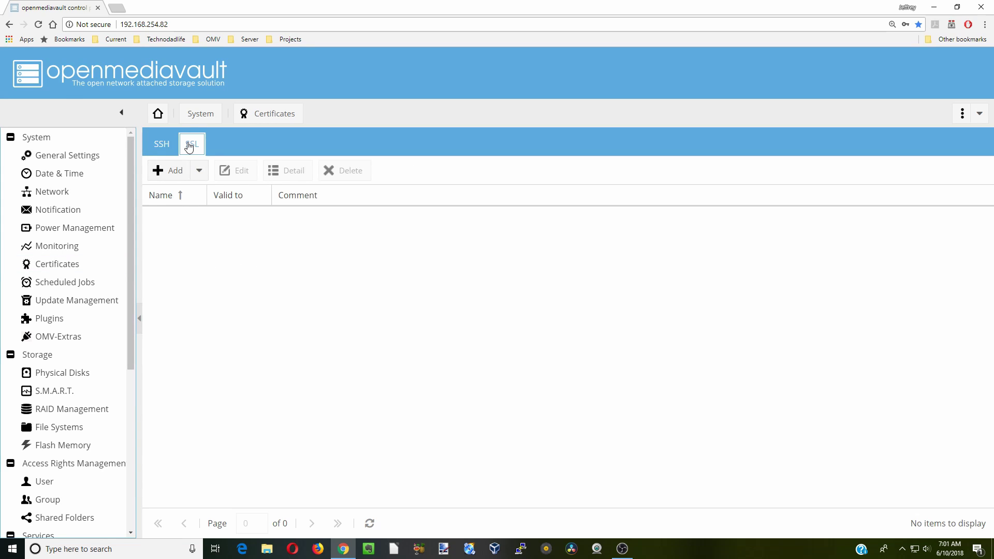
pyautogui.click(162, 154)
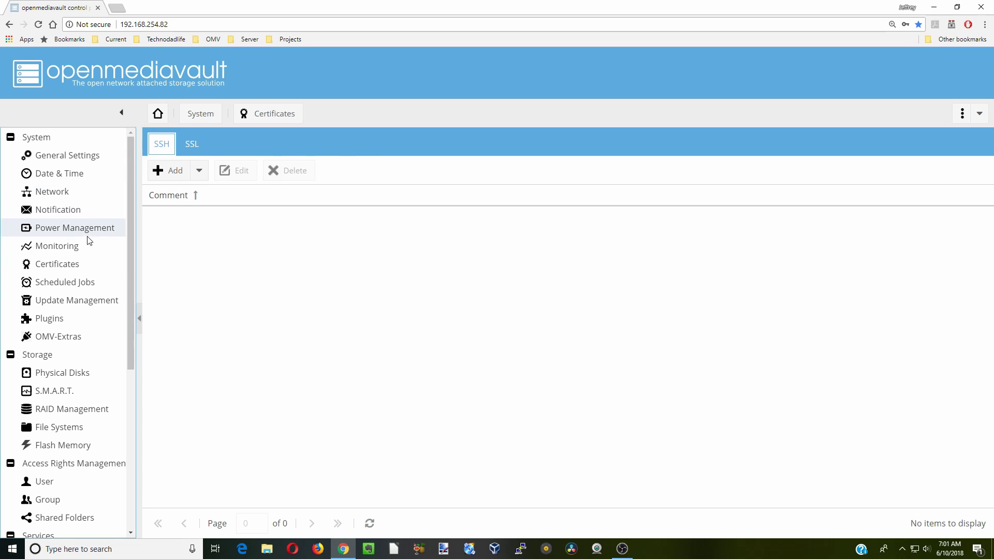
pyautogui.click(76, 284)
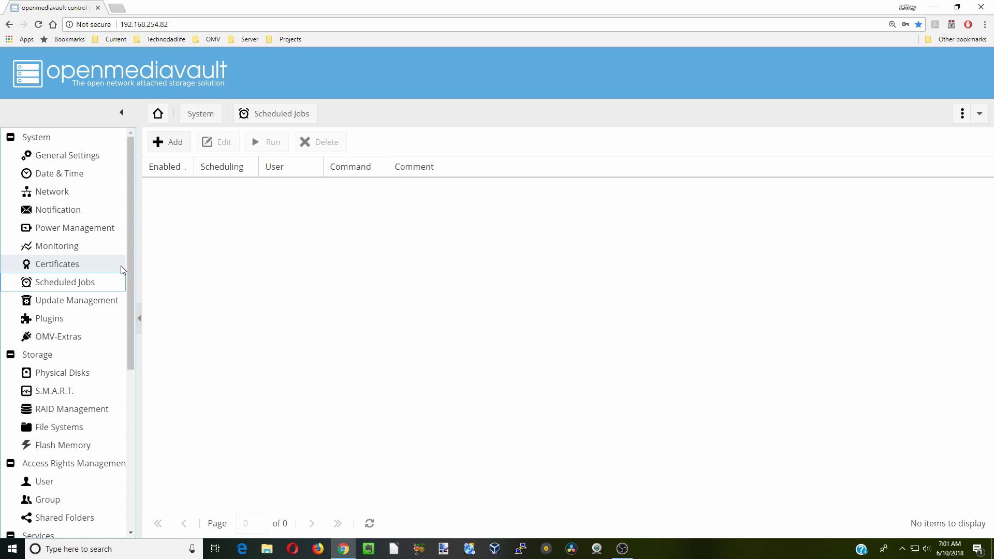
# Select all listed package updates and try upgrading them in Update Management
pyautogui.click(108, 304)
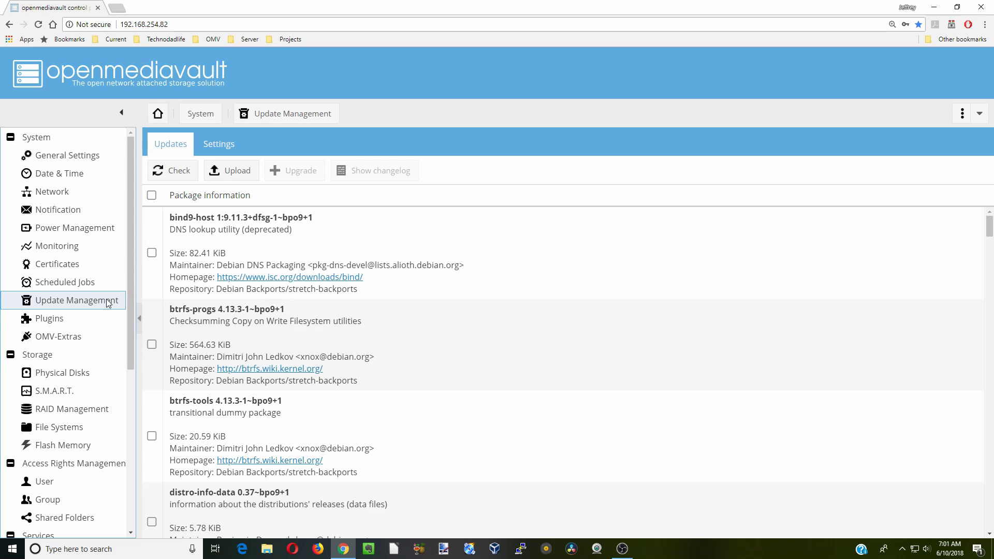
pyautogui.click(152, 195)
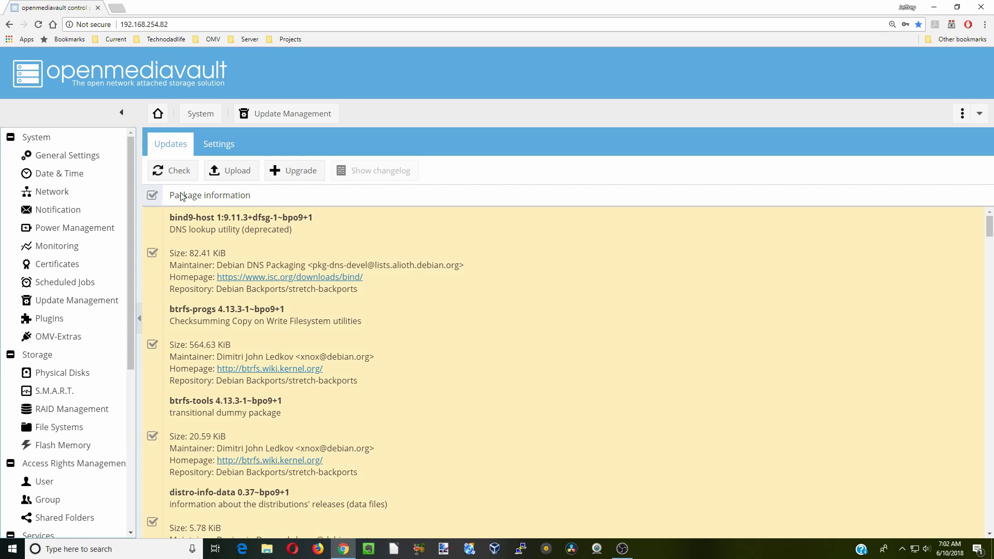
pyautogui.click(293, 171)
pyautogui.click(501, 379)
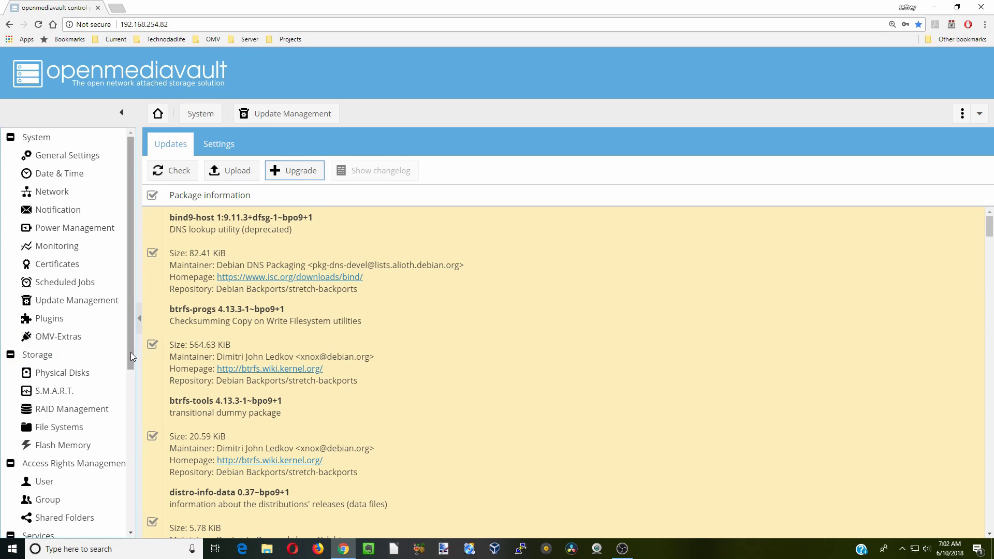
pyautogui.moveTo(130, 352); pyautogui.dragTo(166, 539)
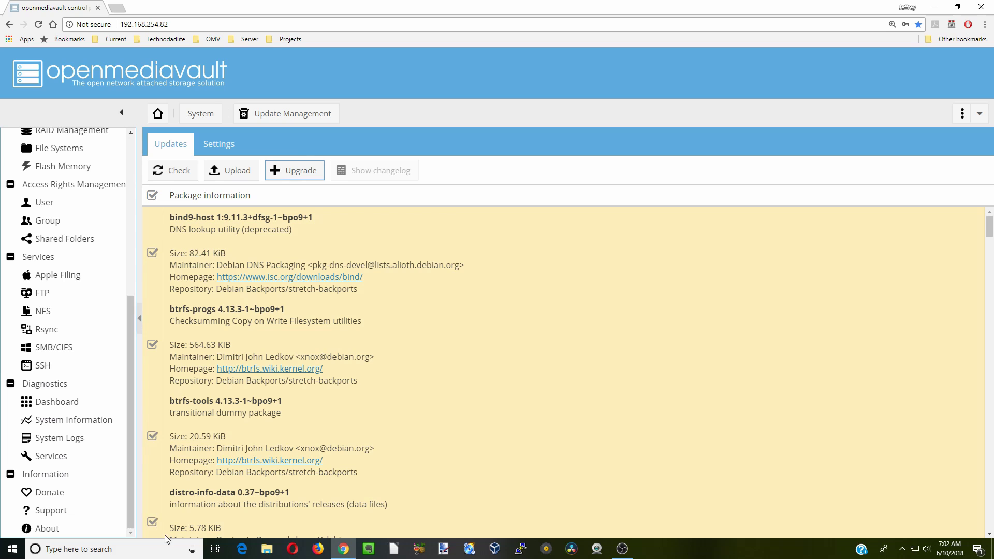
# Enable Permit root login for SSH, then save and apply the change
pyautogui.click(74, 367)
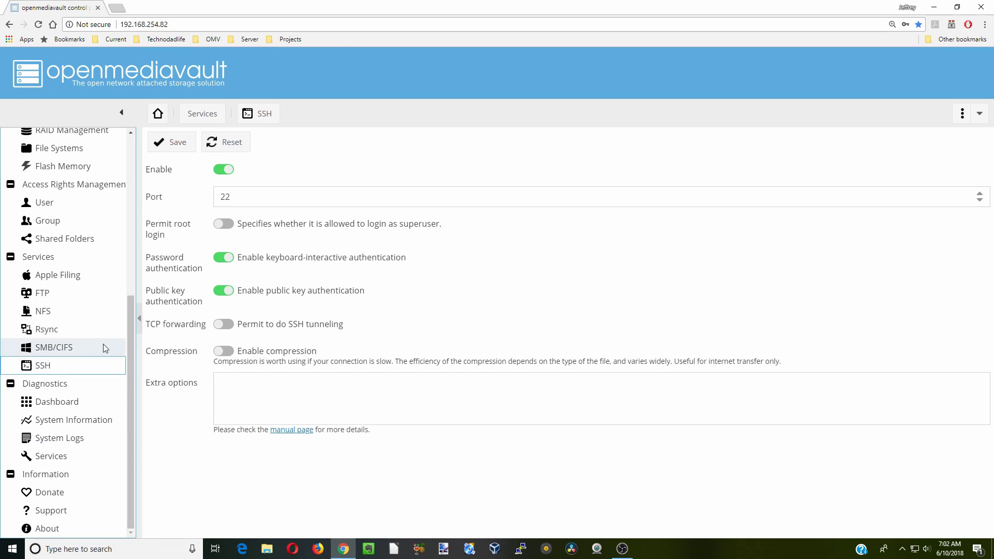
pyautogui.click(224, 223)
pyautogui.click(170, 144)
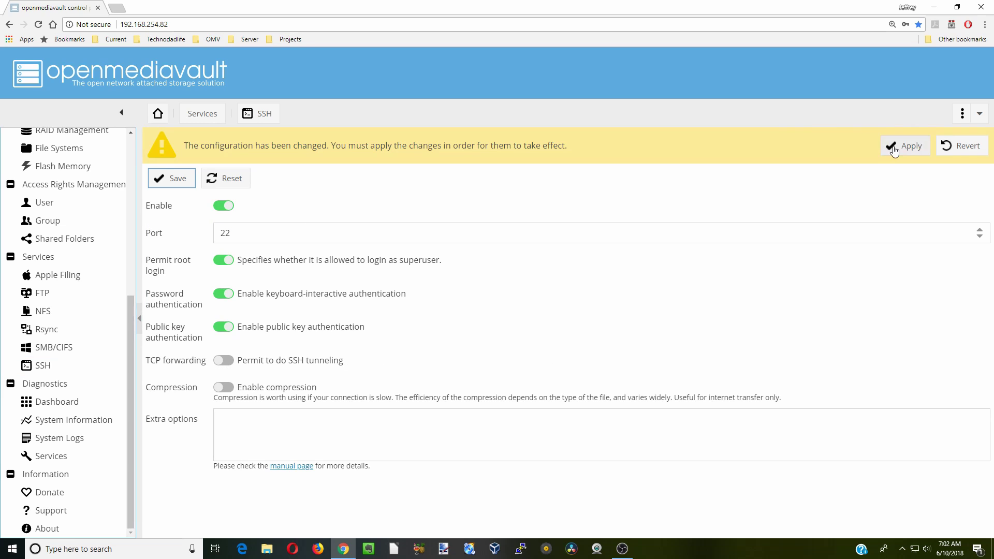
pyautogui.click(905, 146)
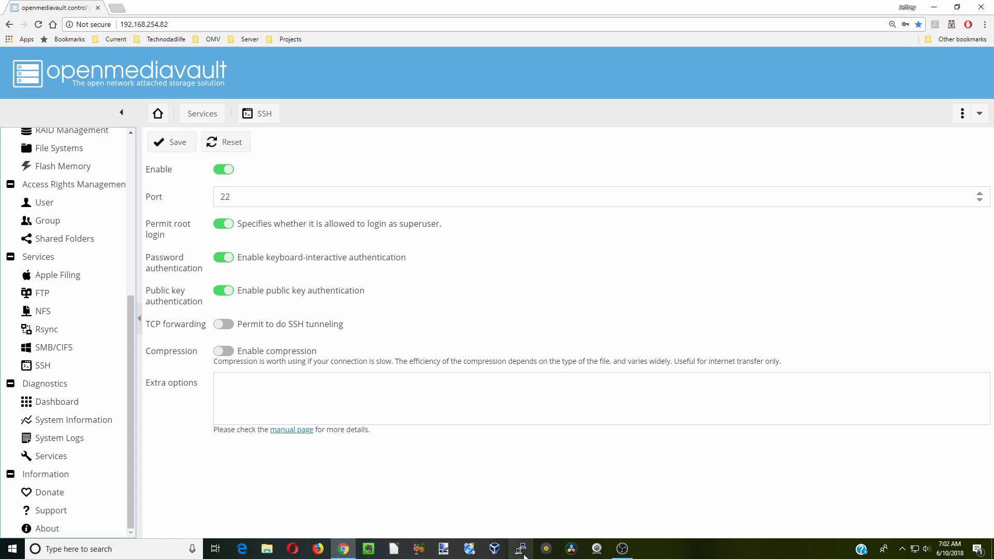
# Save a PuTTY session 'raspberrypi' for host 192.168.254.82 and connect over SSH
pyautogui.click(522, 552)
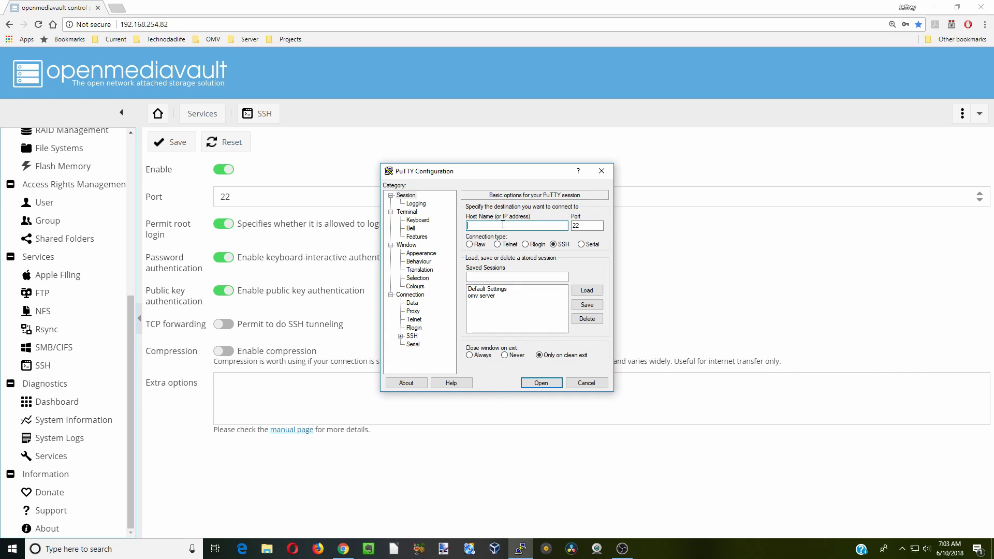
pyautogui.write('192.168.254.82')
pyautogui.click(501, 277)
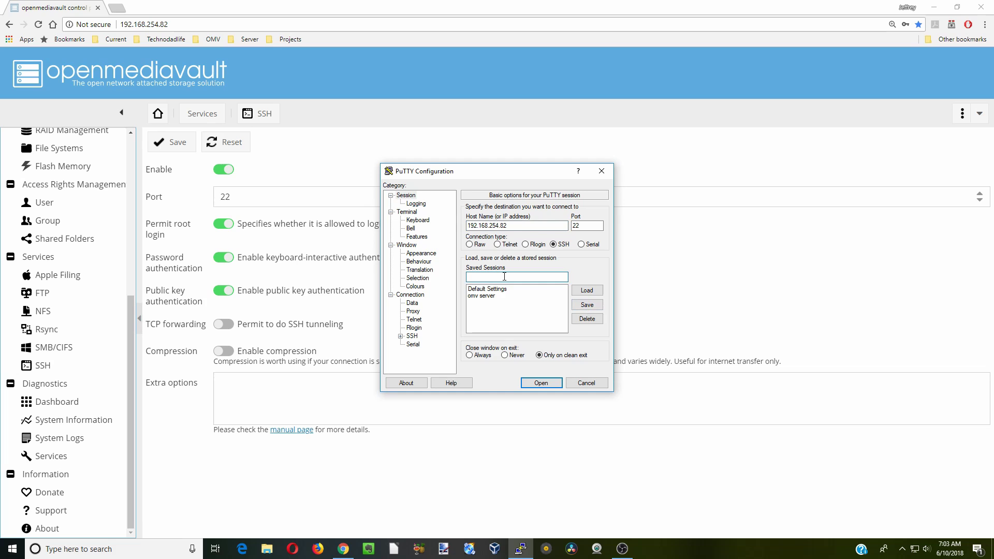
pyautogui.write('raspberry')
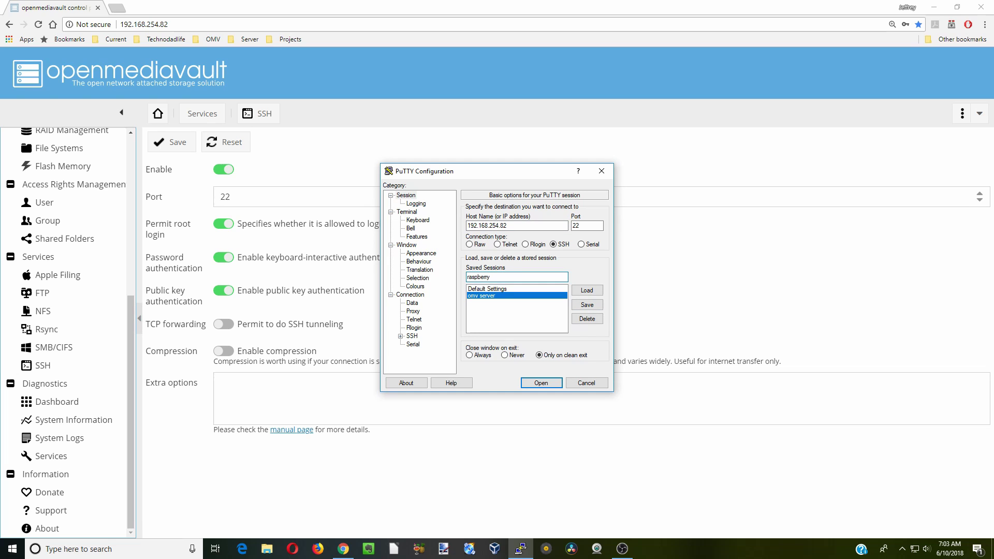
pyautogui.write('pi')
pyautogui.click(590, 305)
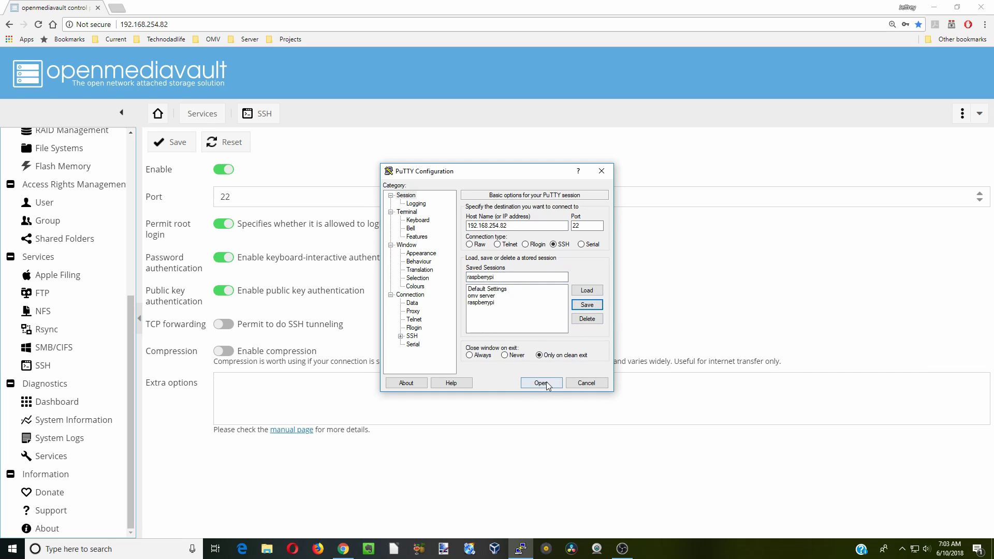
pyautogui.click(549, 384)
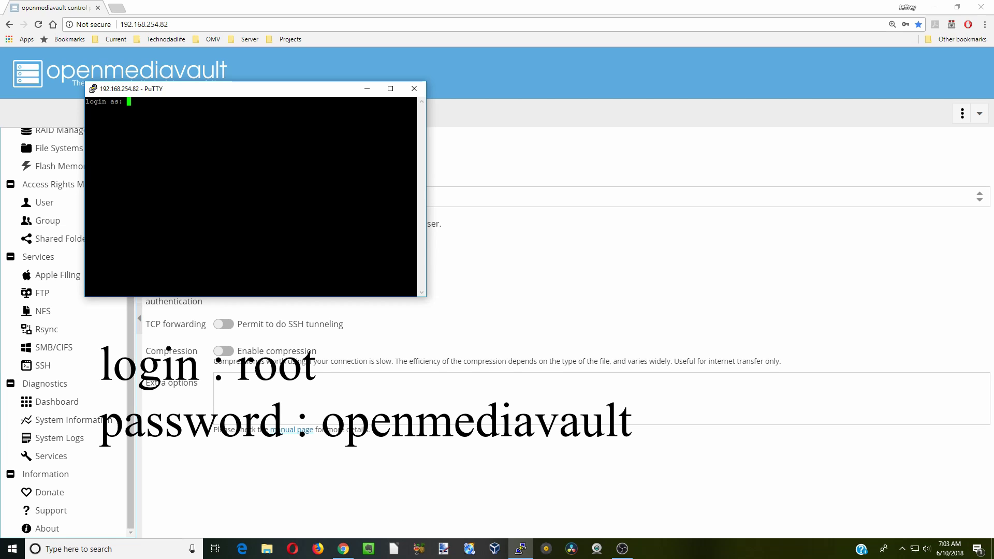
# Log in as root with the default password and change the root password
pyautogui.write('root')
pyautogui.press('Return')
pyautogui.write('openmediavault')
pyautogui.press('Return')
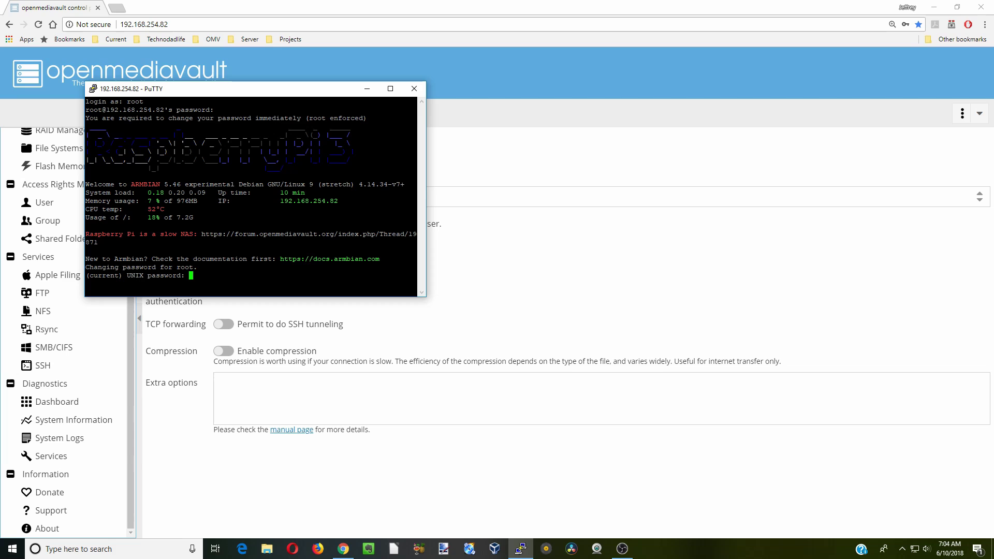
pyautogui.press('Return')
pyautogui.press('Return')
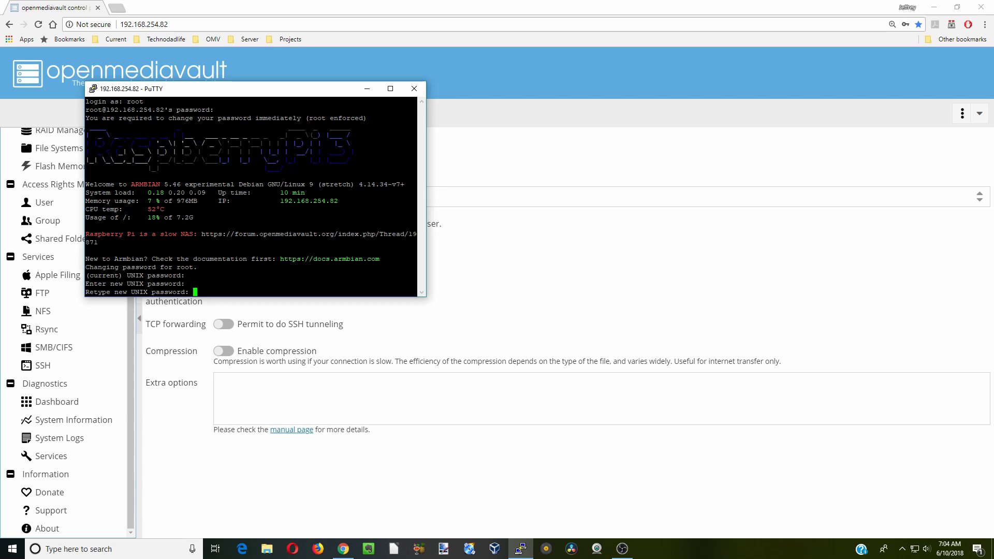
pyautogui.press('Return')
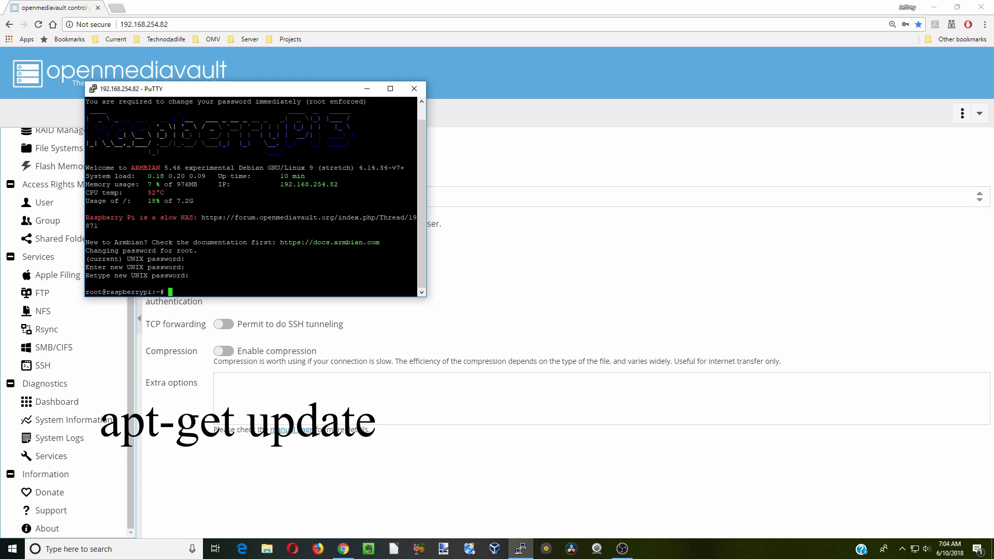
# Run apt-get update, dpkg --configure -a and apt-get upgrade, confirming Y and the openmediavault notice
pyautogui.write('apt-get update')
pyautogui.press('Return')
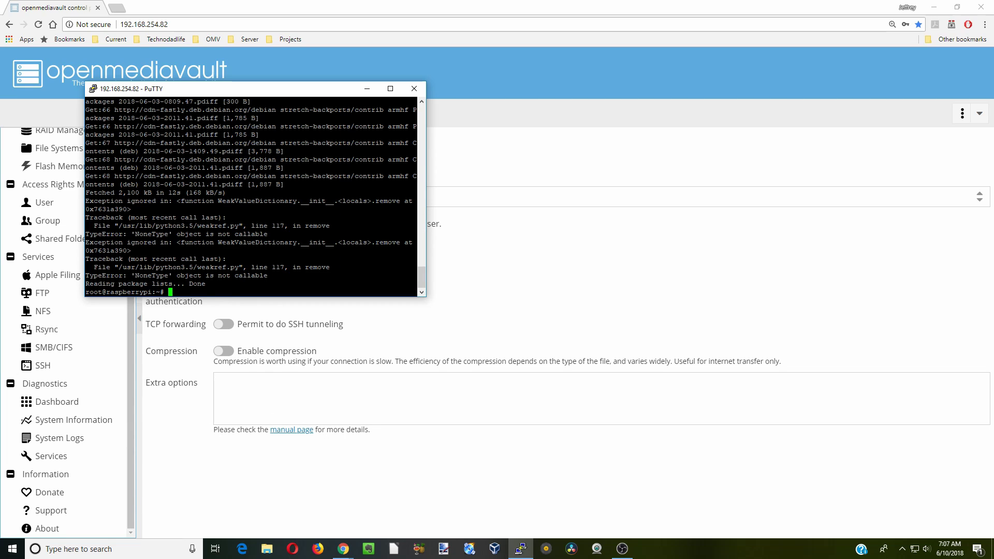
pyautogui.write('dpkg --configure -a')
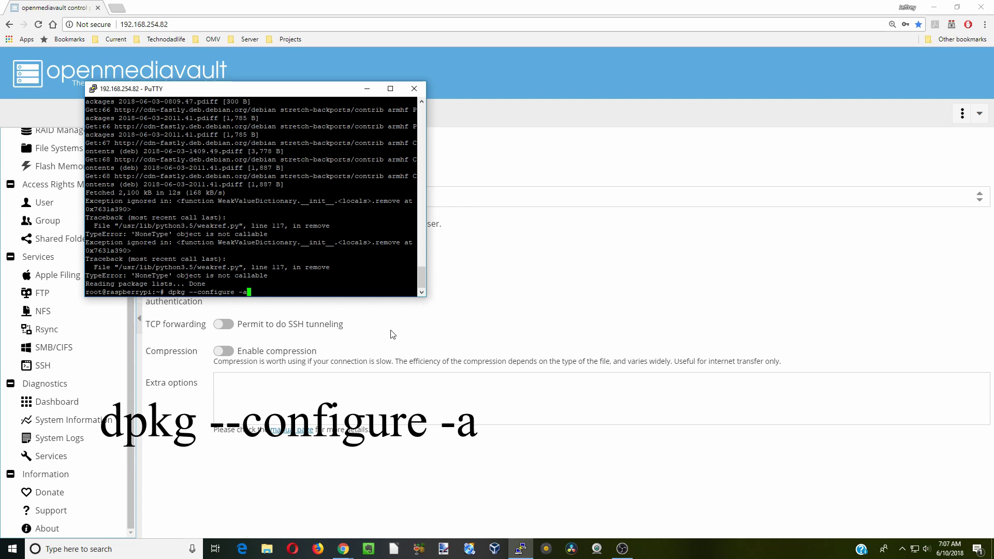
pyautogui.press('Return')
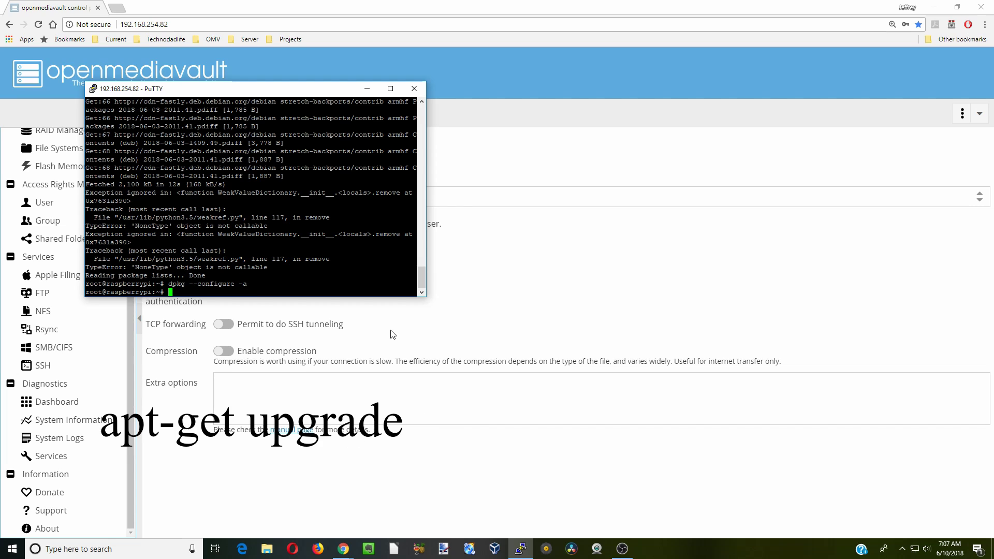
pyautogui.write('apt-get upgrade')
pyautogui.press('Return')
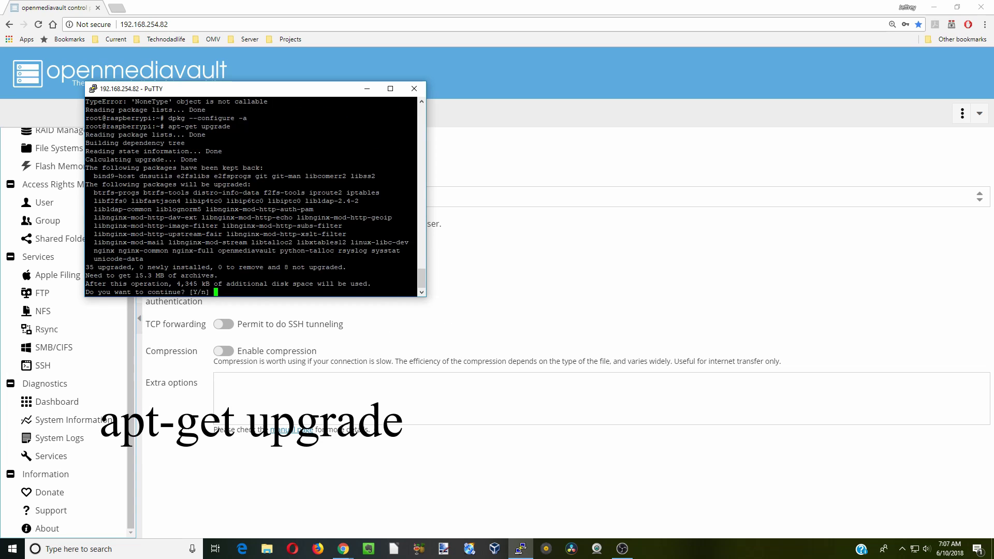
pyautogui.write('y')
pyautogui.press('Return')
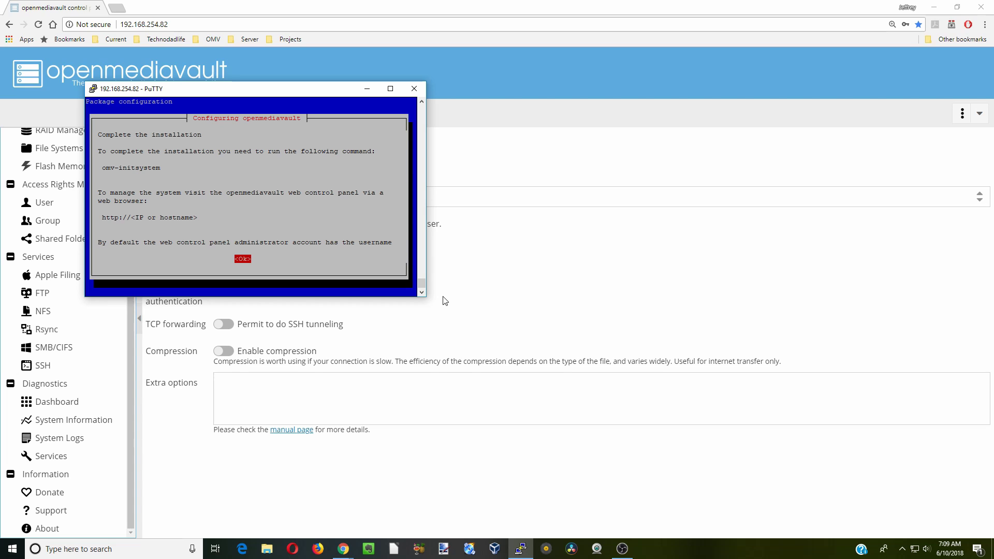
pyautogui.press('Return')
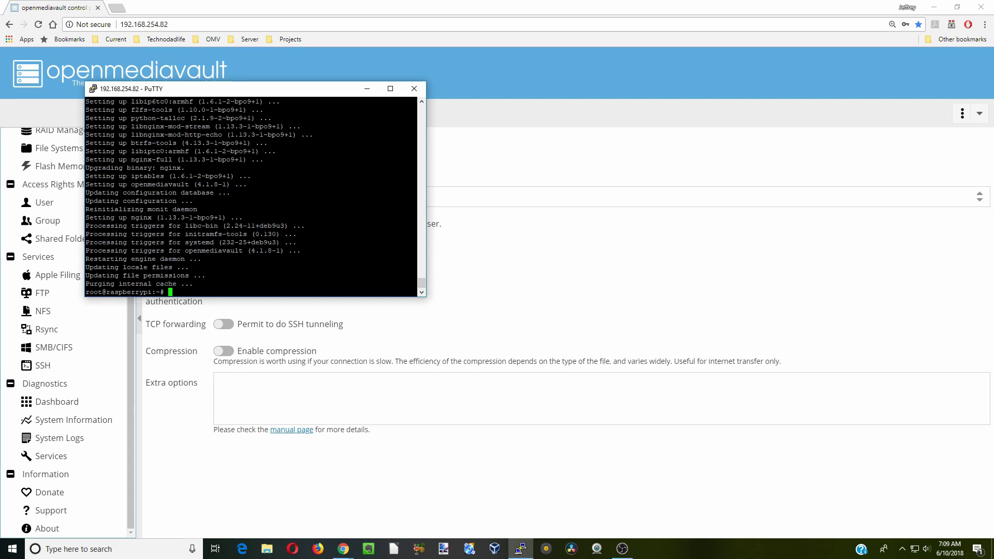
# Exit PuTTY and install all remaining updates, like bind9-host and dnsutils, via Update Management
pyautogui.click(415, 92)
pyautogui.click(514, 314)
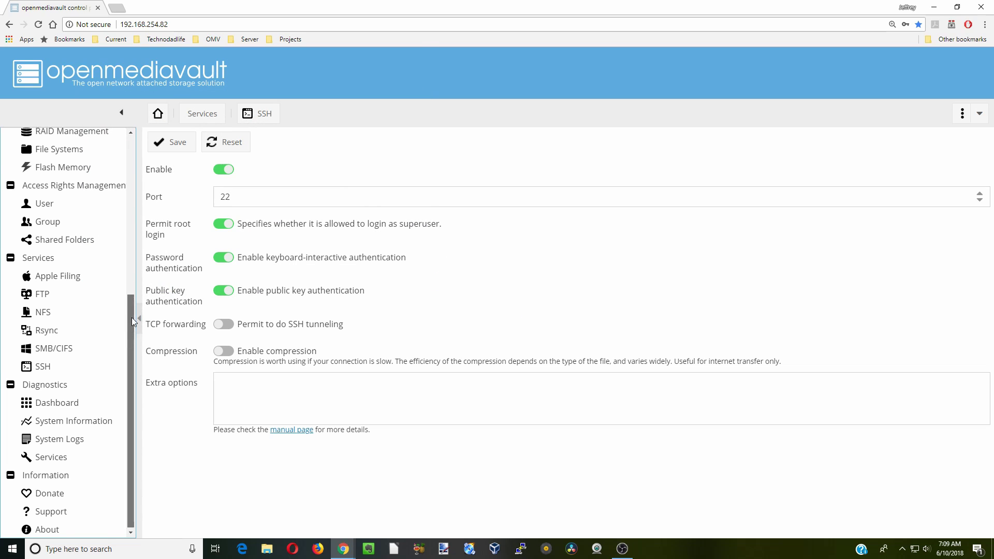
pyautogui.moveTo(132, 318); pyautogui.dragTo(131, 196)
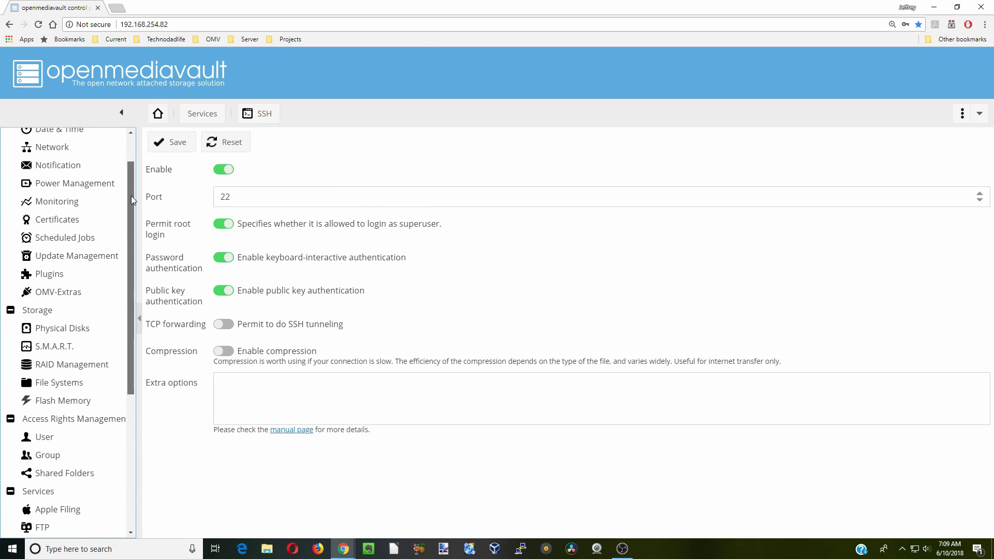
pyautogui.click(87, 263)
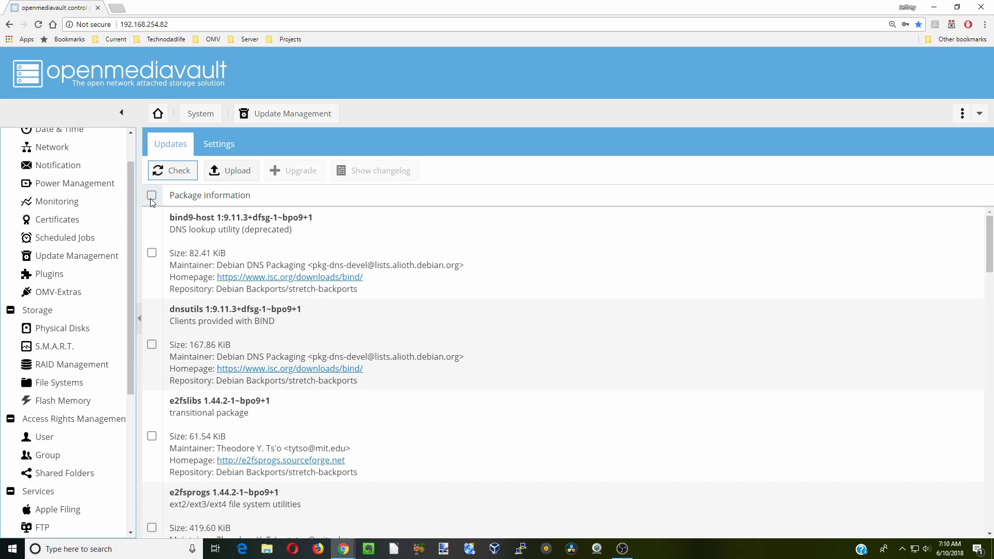
pyautogui.click(151, 195)
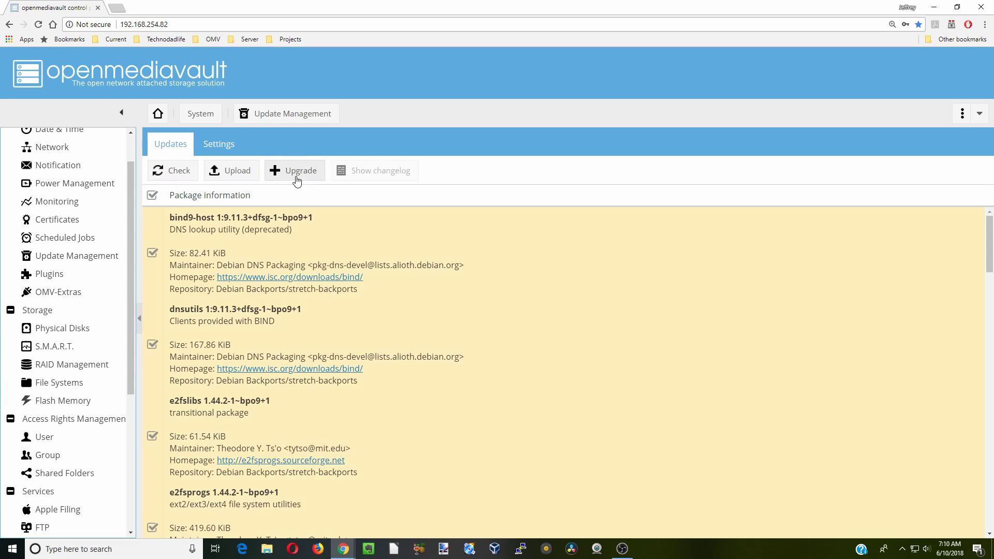
pyautogui.click(297, 173)
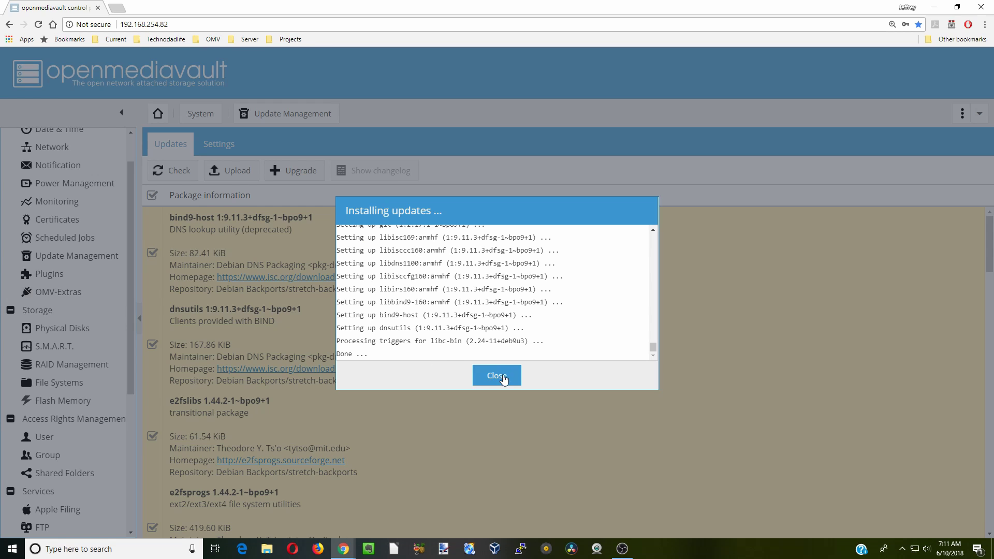
pyautogui.click(497, 378)
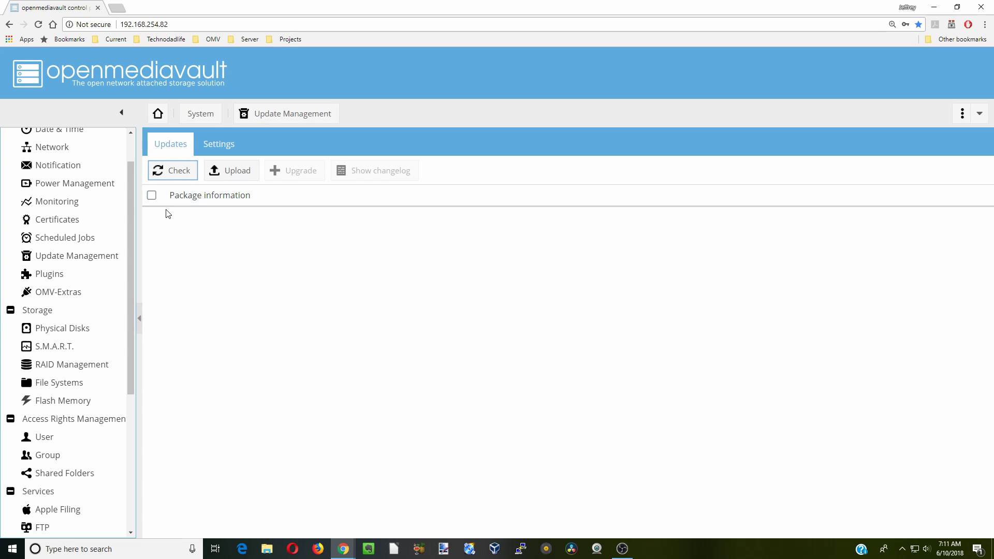
# Enable the Docker CE repository in OMV-Extras and refresh the package lists
pyautogui.click(88, 296)
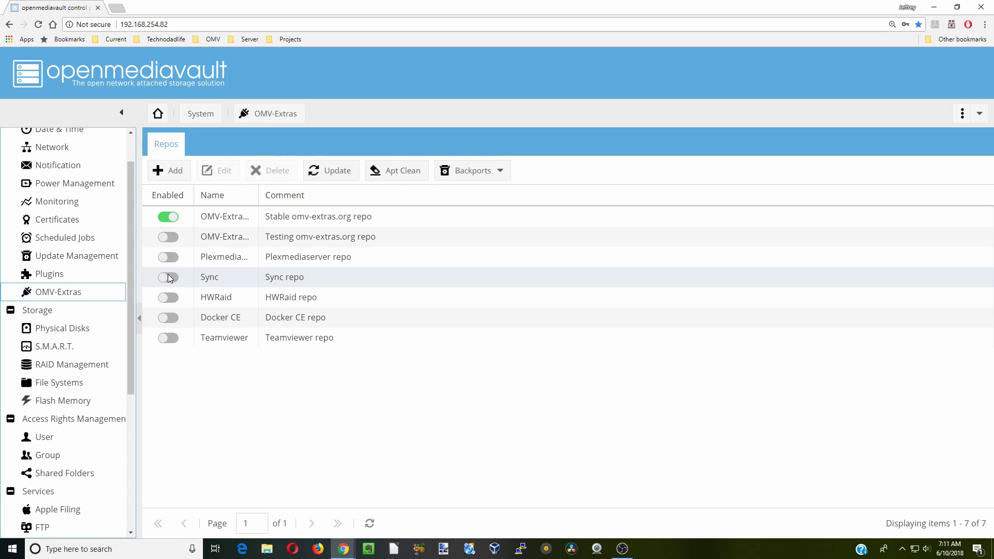
pyautogui.click(175, 319)
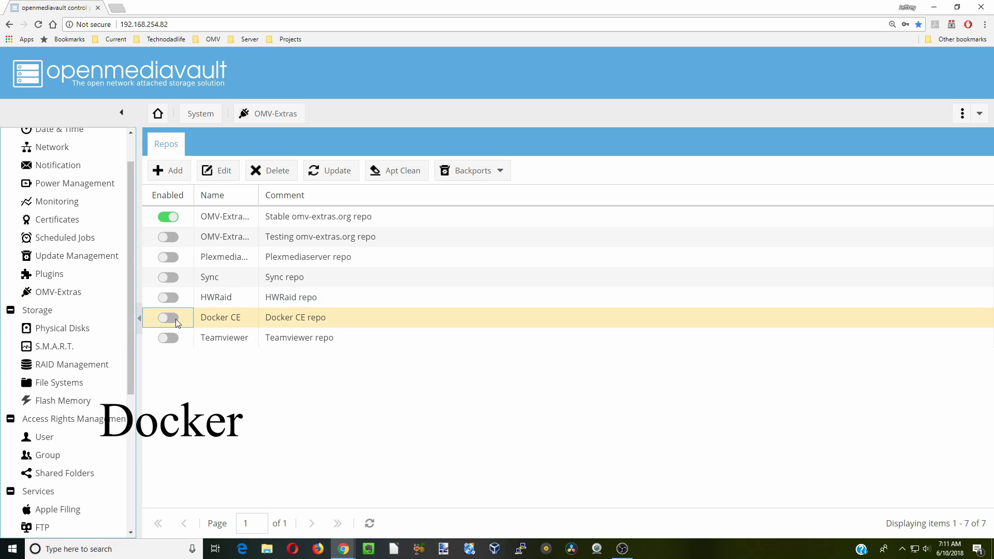
pyautogui.click(225, 171)
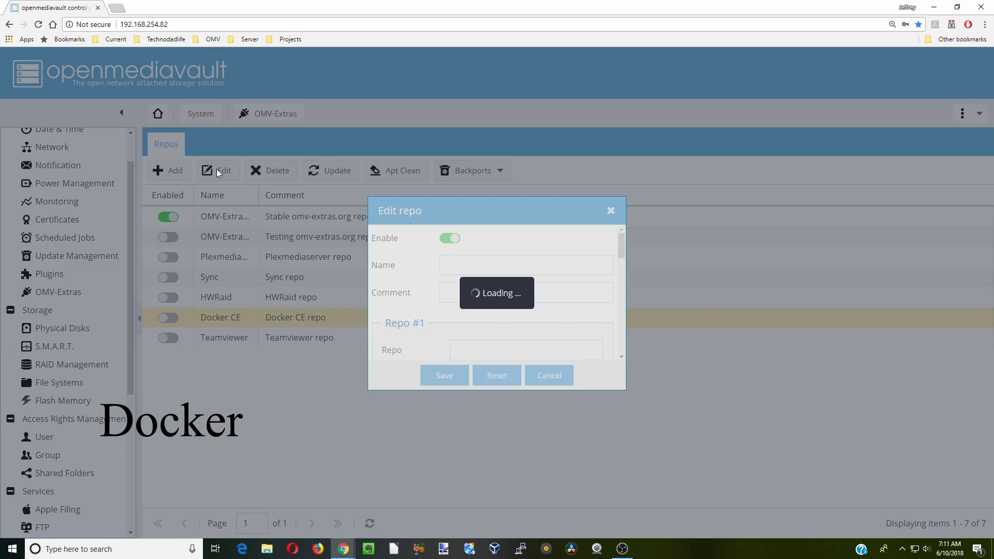
pyautogui.click(454, 241)
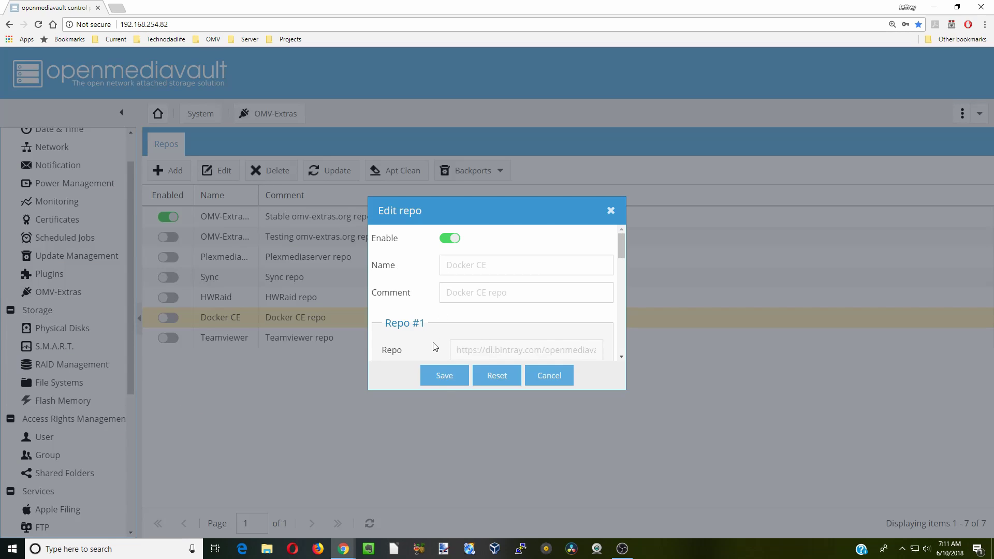
pyautogui.click(449, 375)
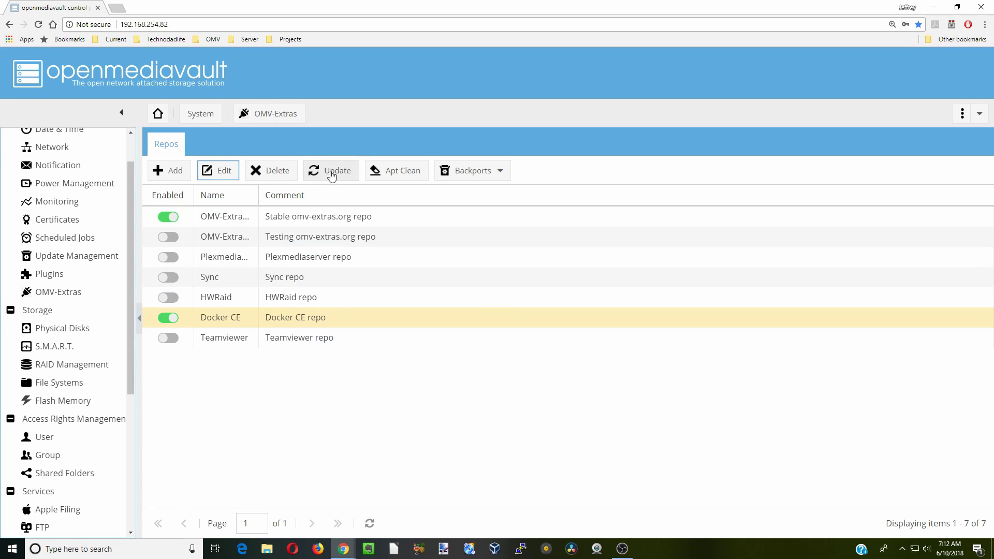
pyautogui.click(332, 175)
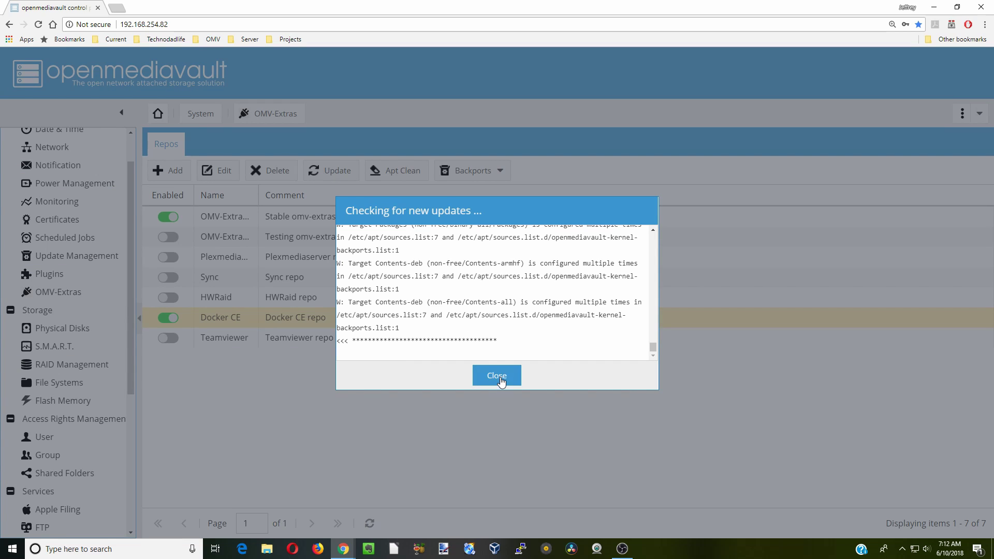
pyautogui.click(499, 377)
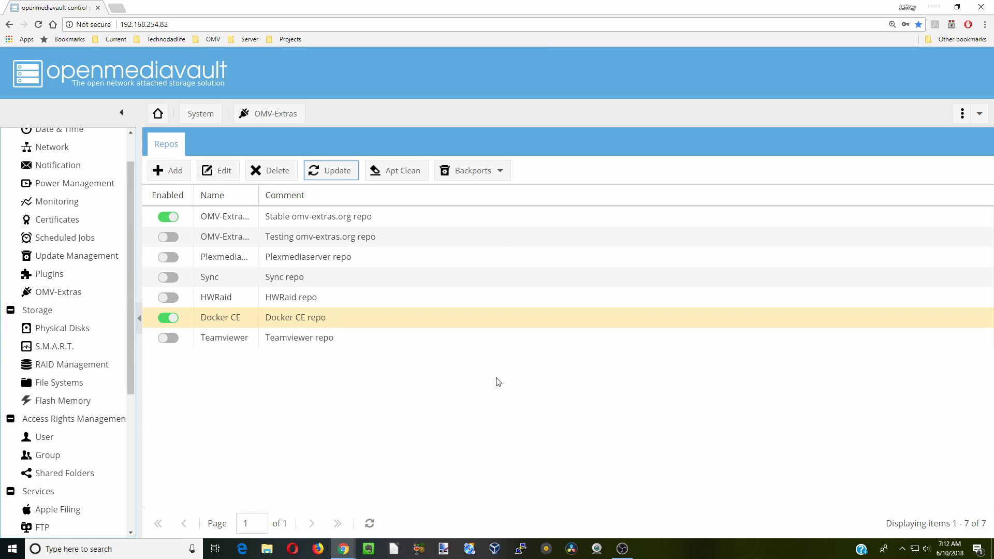
pyautogui.click(65, 276)
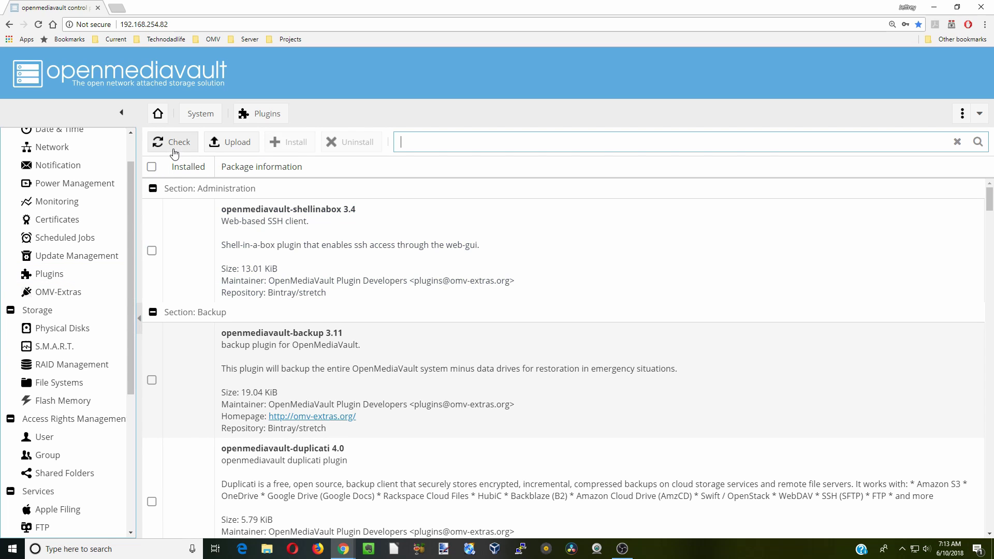
# Install the openmediavault-shellinabox and openmediavault-docker-gui plugins and reload the web interface
pyautogui.click(179, 146)
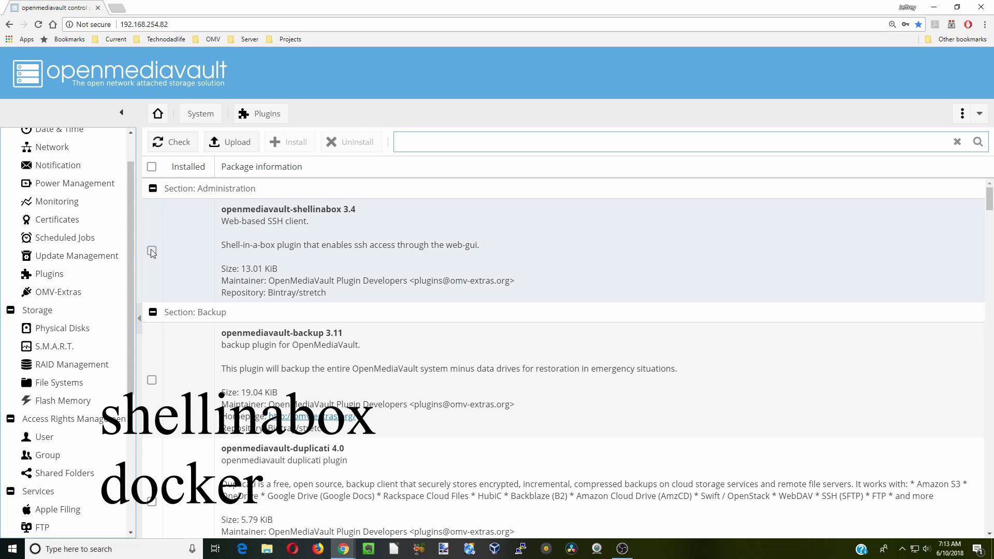
pyautogui.click(151, 250)
pyautogui.moveTo(990, 209); pyautogui.dragTo(989, 517)
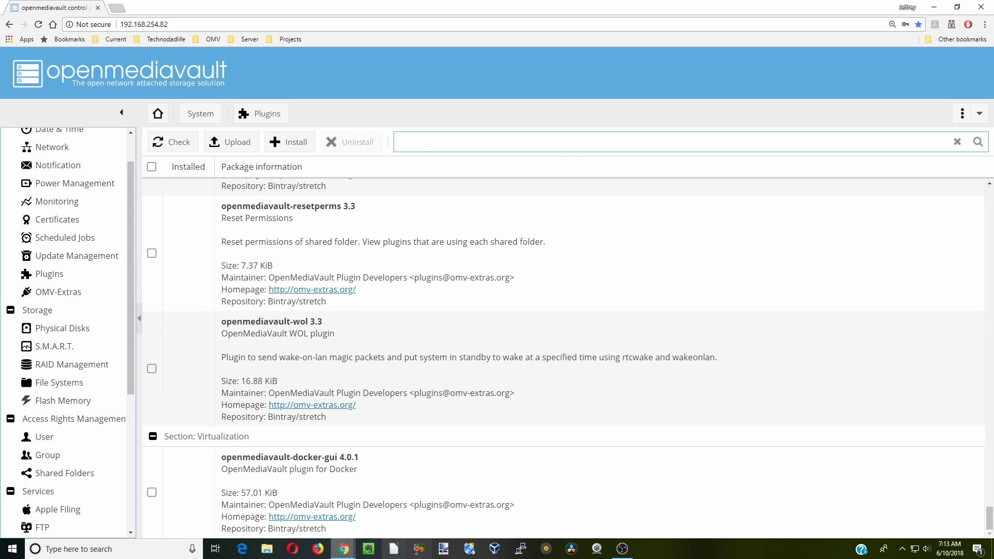
pyautogui.click(152, 494)
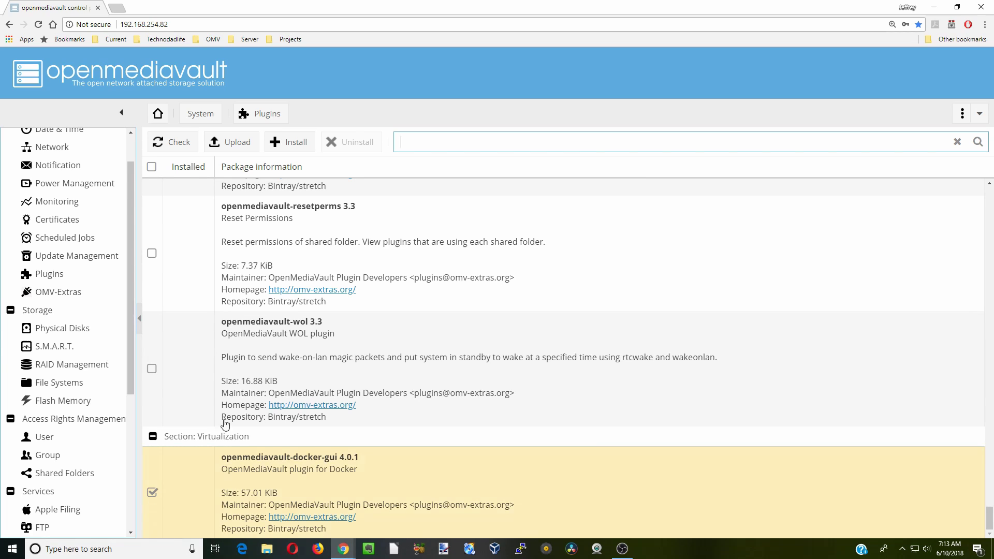
pyautogui.click(299, 147)
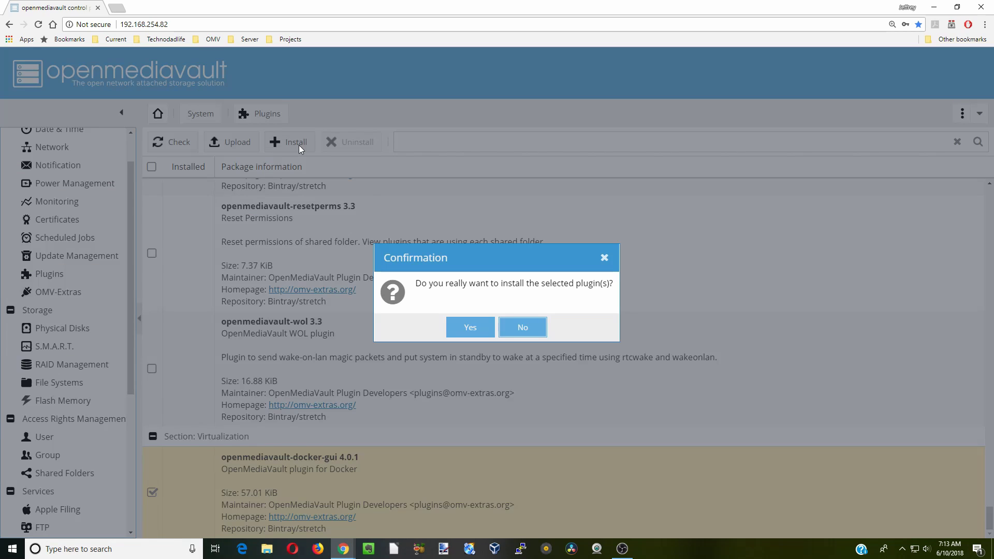
pyautogui.click(477, 331)
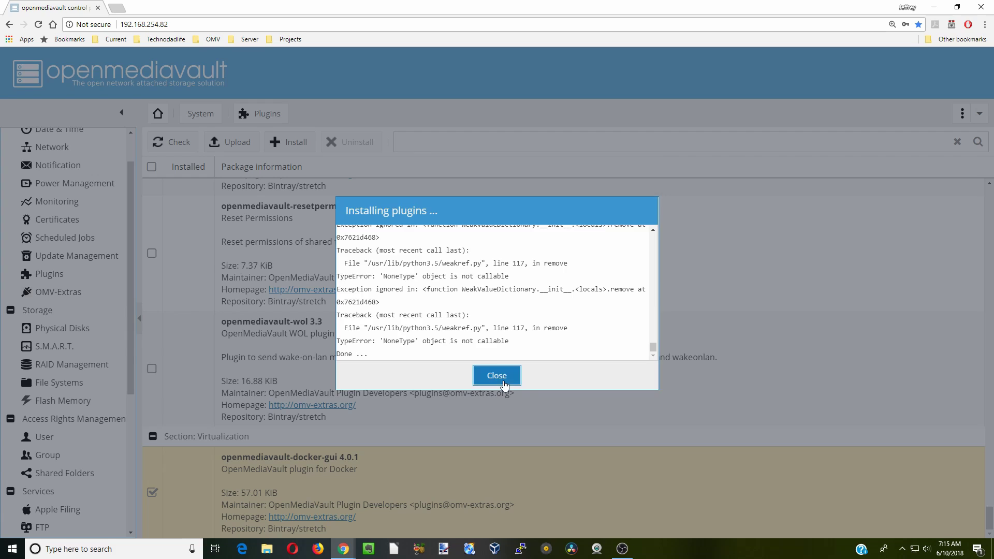
pyautogui.click(496, 377)
pyautogui.click(497, 328)
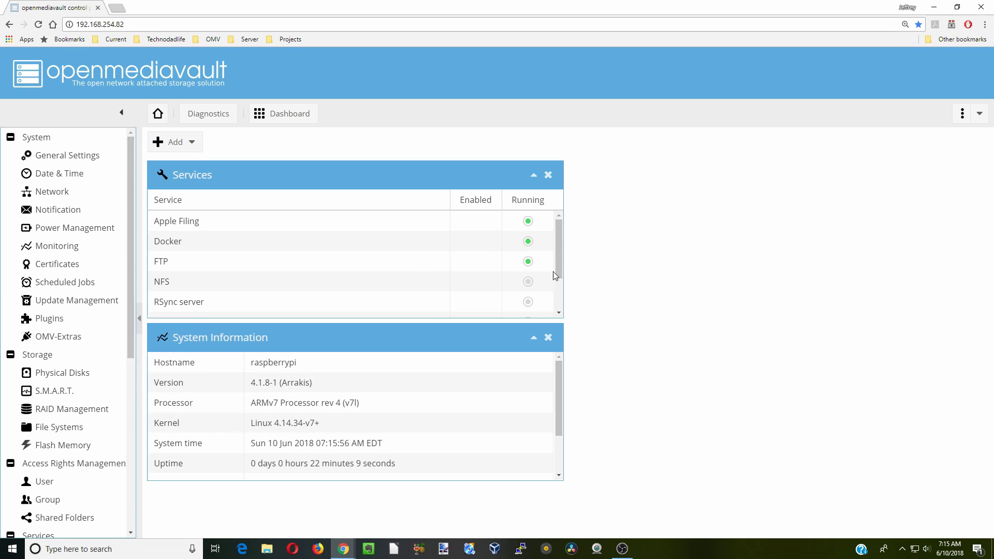
pyautogui.scroll(-2, 558, 266)
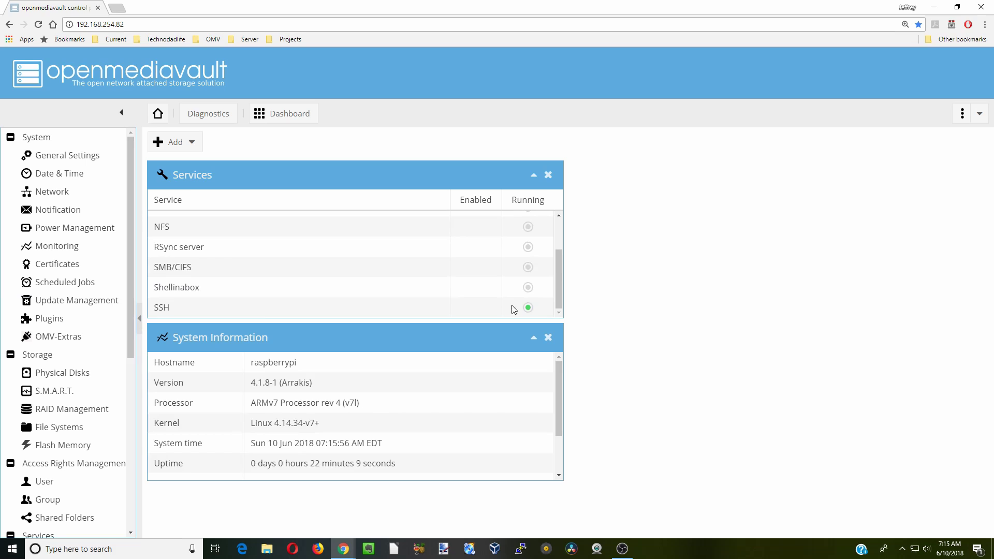
pyautogui.moveTo(557, 296); pyautogui.dragTo(561, 251)
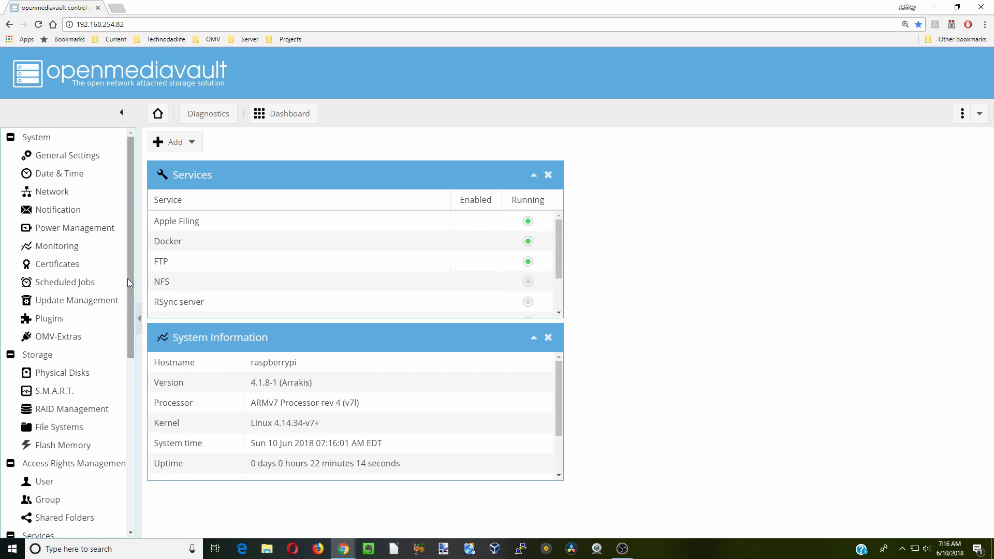
pyautogui.moveTo(132, 302); pyautogui.dragTo(152, 496)
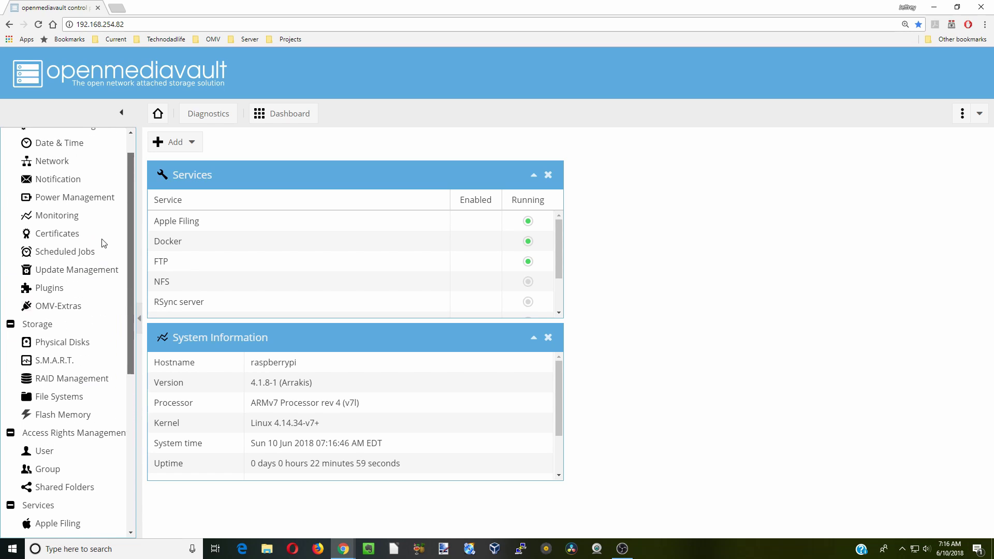
pyautogui.moveTo(129, 269); pyautogui.dragTo(132, 306)
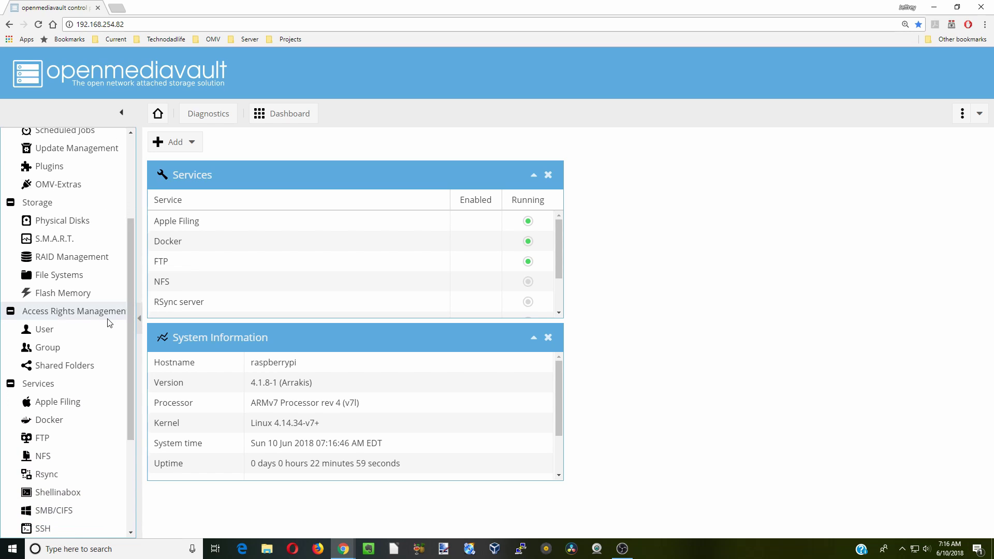
# Show the Physical Disks list and select the 111.79 GiB /dev/sda disk
pyautogui.click(75, 223)
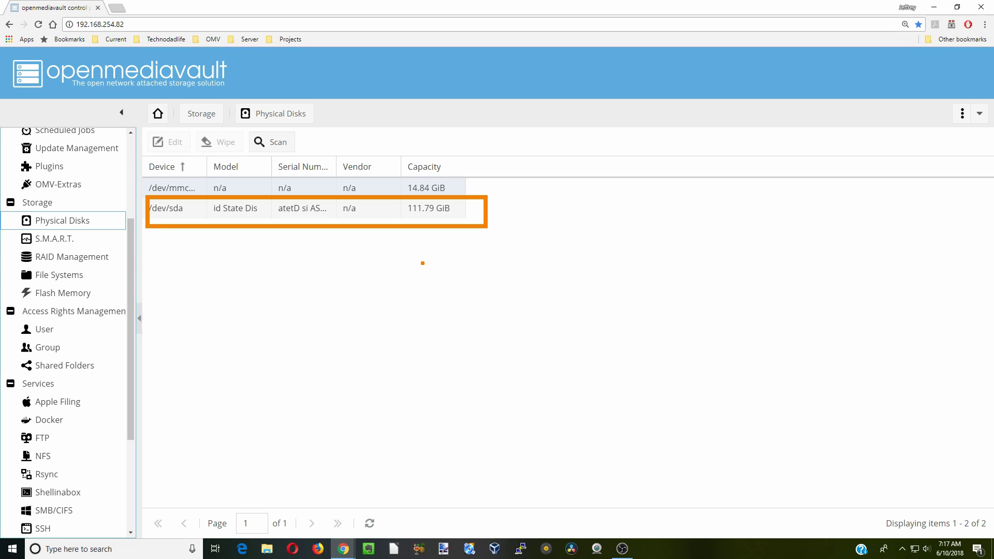
pyautogui.click(185, 207)
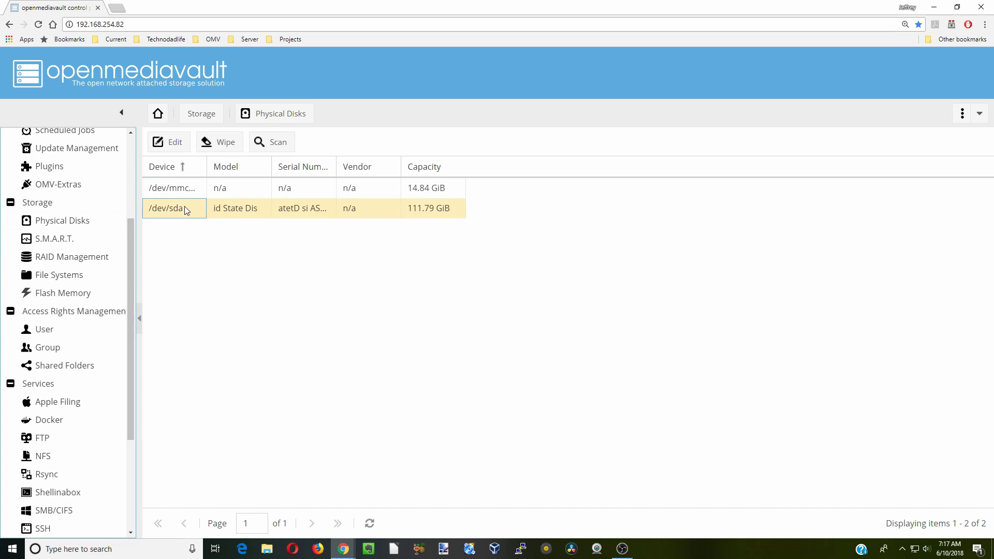
# Give /dev/sda APM 1, minimum acoustic performance, 120-minute spindown and enabled write cache
pyautogui.click(175, 145)
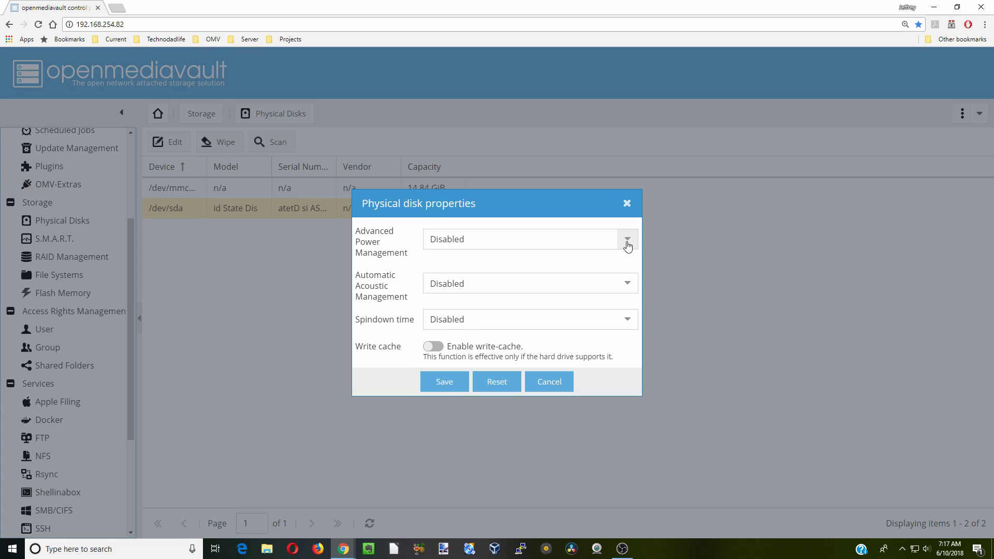
pyautogui.click(628, 244)
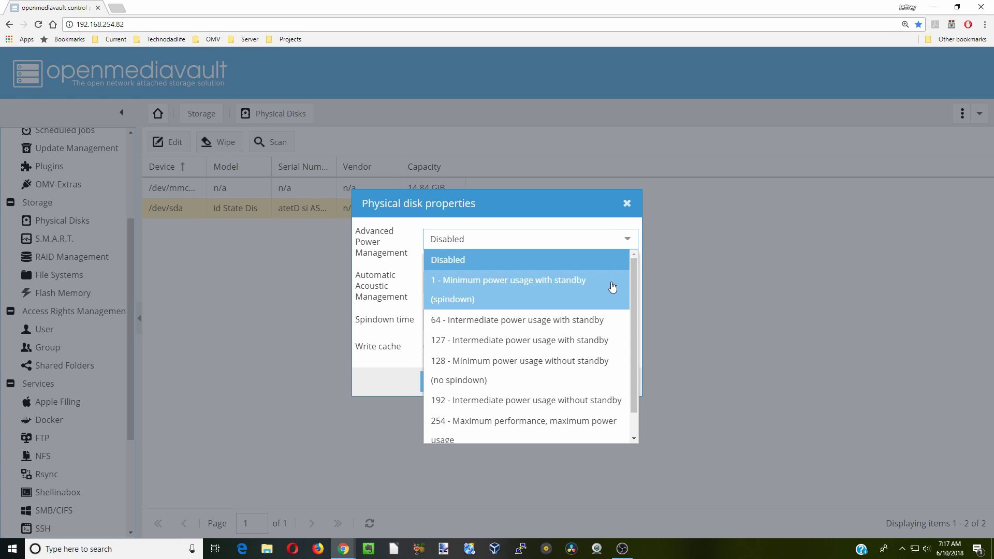
pyautogui.click(613, 288)
pyautogui.click(628, 283)
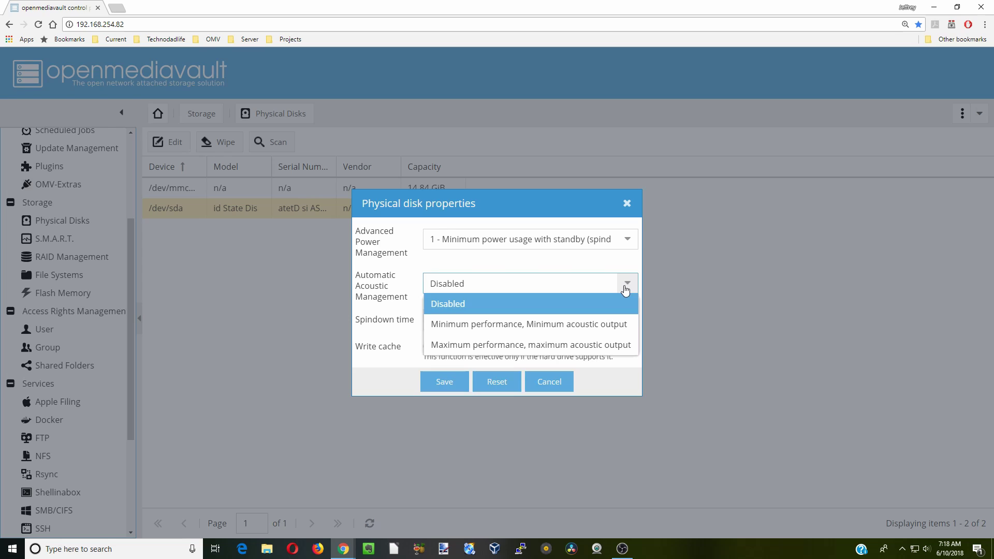
pyautogui.click(612, 324)
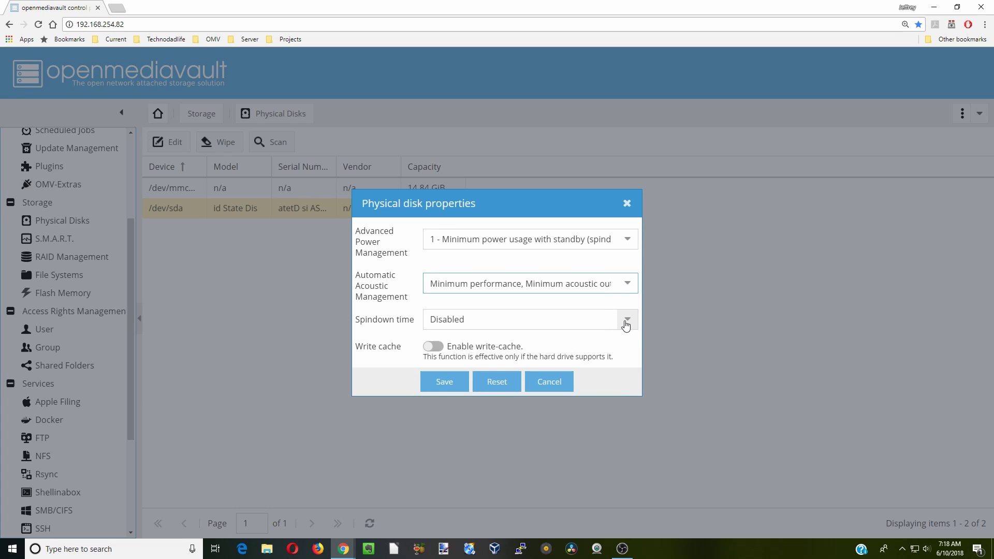
pyautogui.click(626, 323)
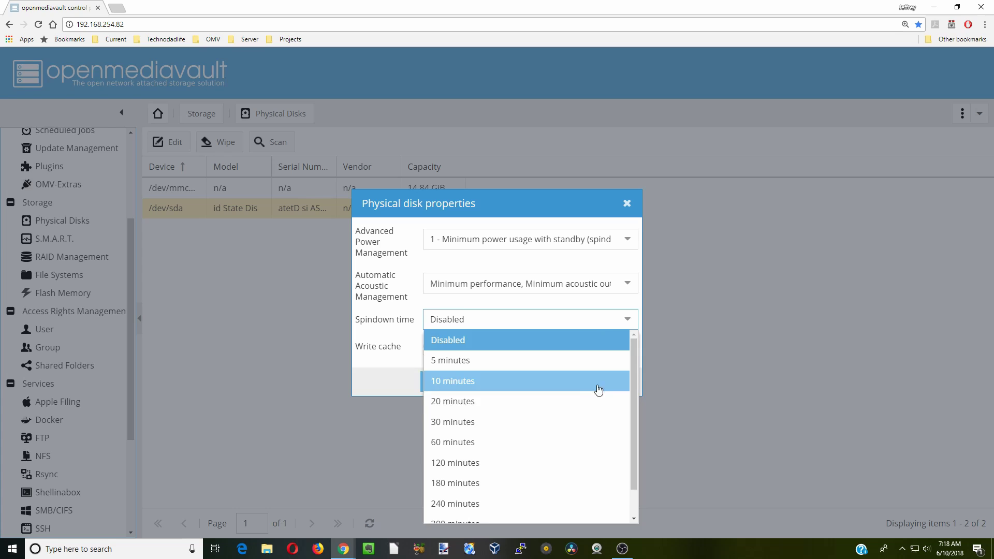
pyautogui.click(586, 463)
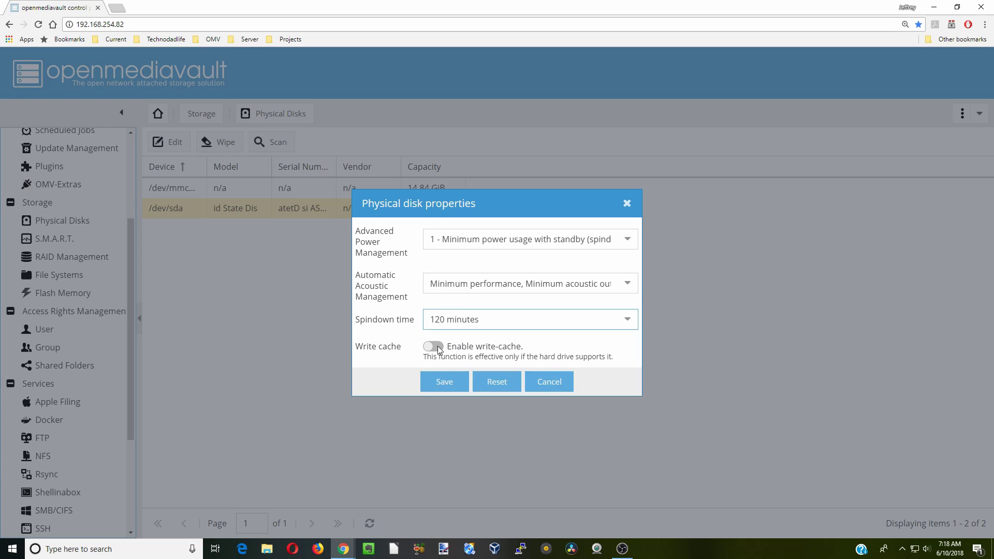
pyautogui.click(439, 349)
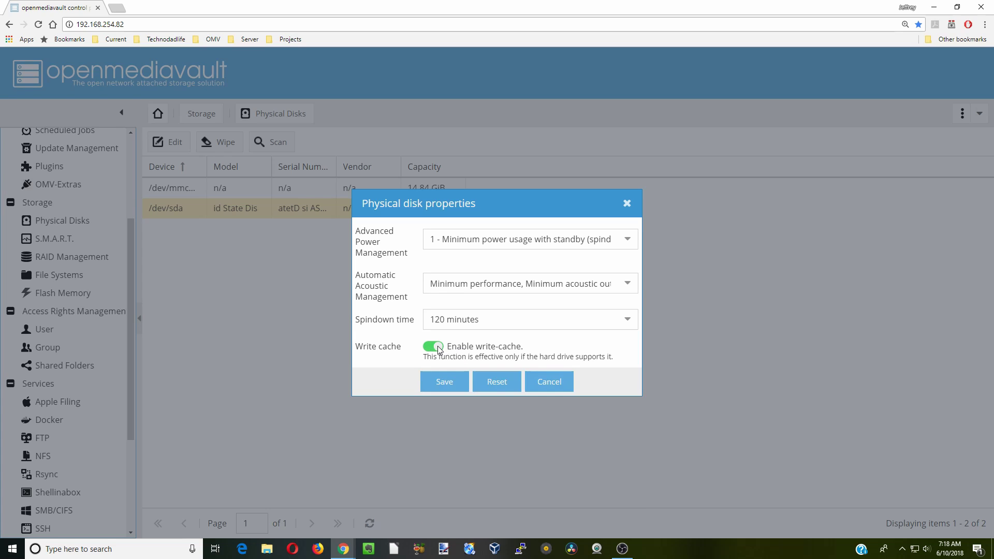
pyautogui.click(450, 389)
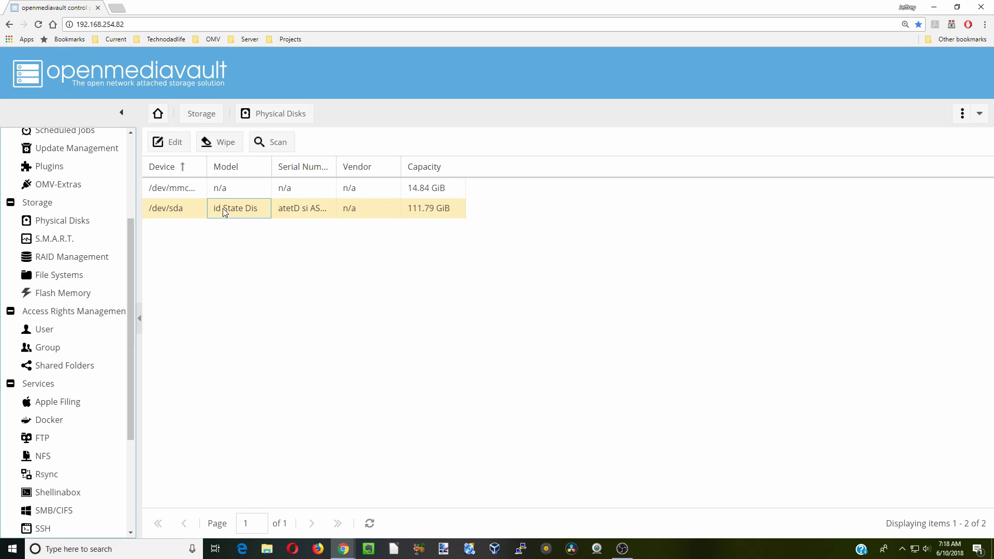
# Run a quick wipe on the /dev/sda disk
pyautogui.click(225, 144)
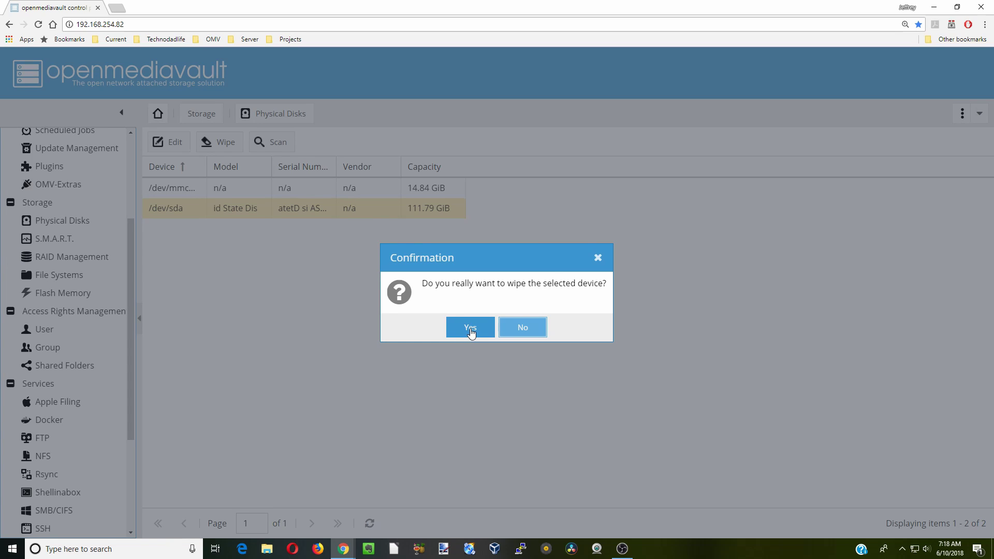
pyautogui.click(469, 332)
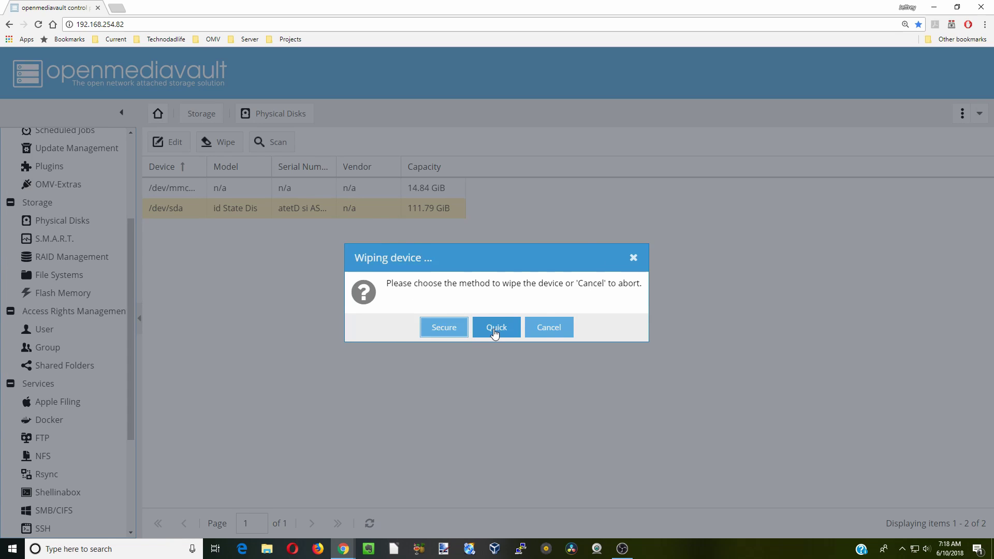
pyautogui.click(494, 332)
pyautogui.click(500, 378)
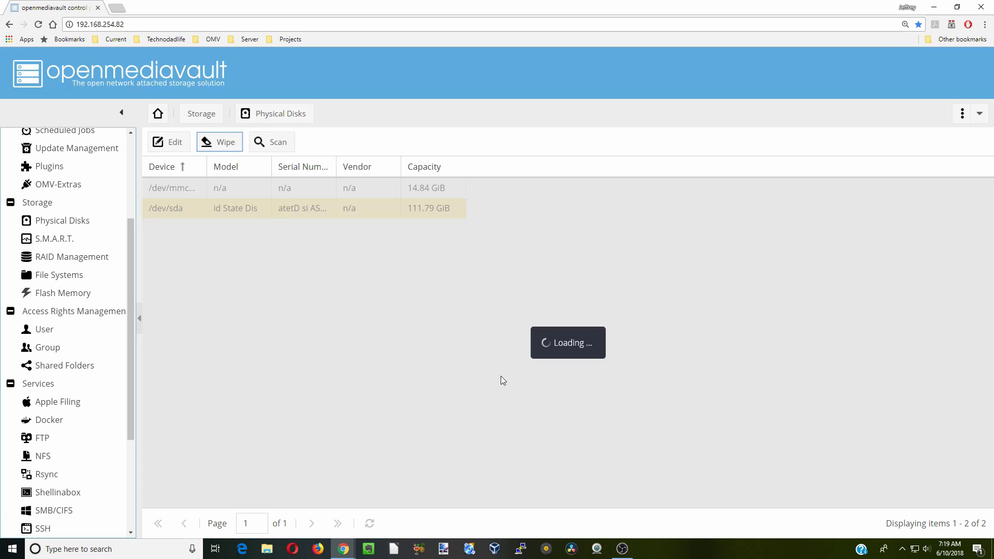
# Enable S.M.A.R.T. and apply the configuration change
pyautogui.click(69, 241)
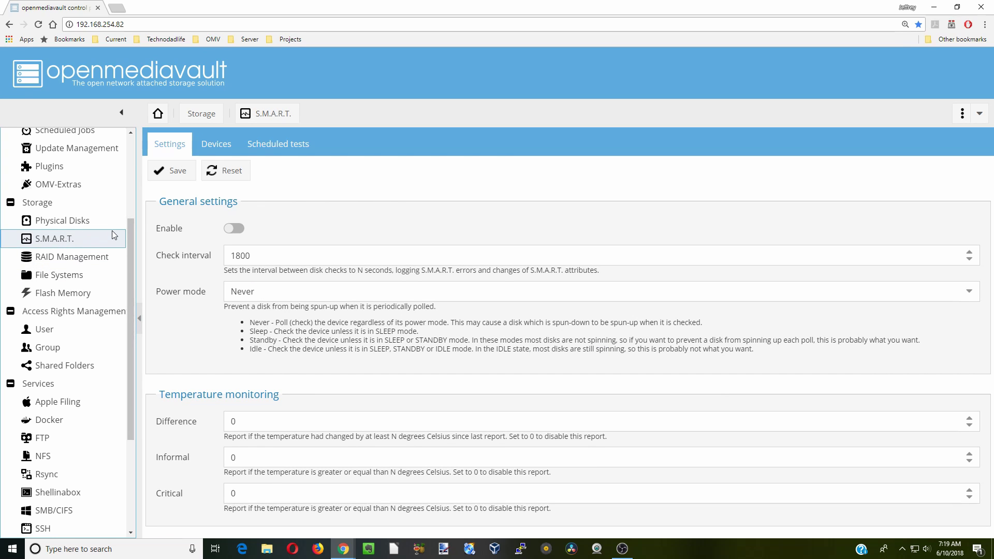
pyautogui.click(234, 228)
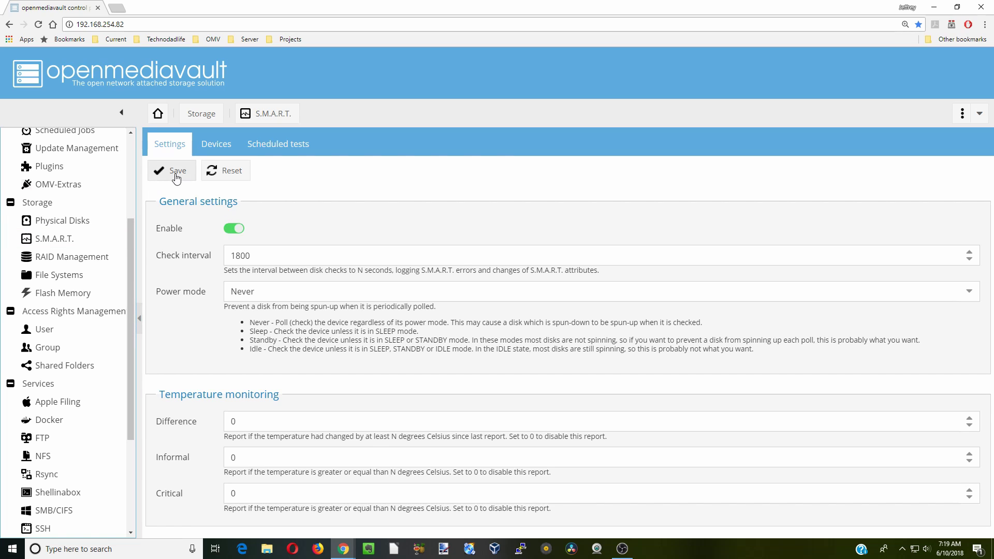
pyautogui.click(181, 173)
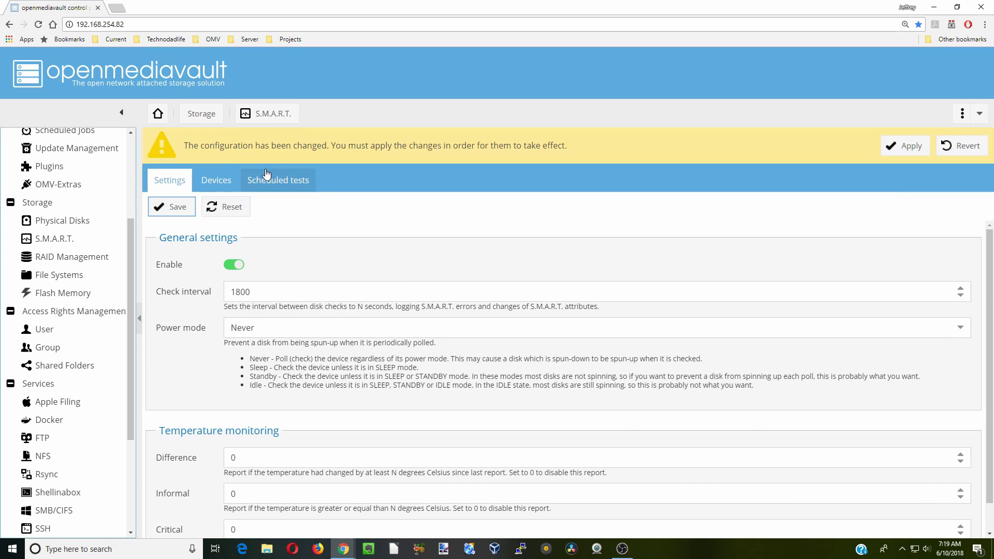
pyautogui.click(912, 147)
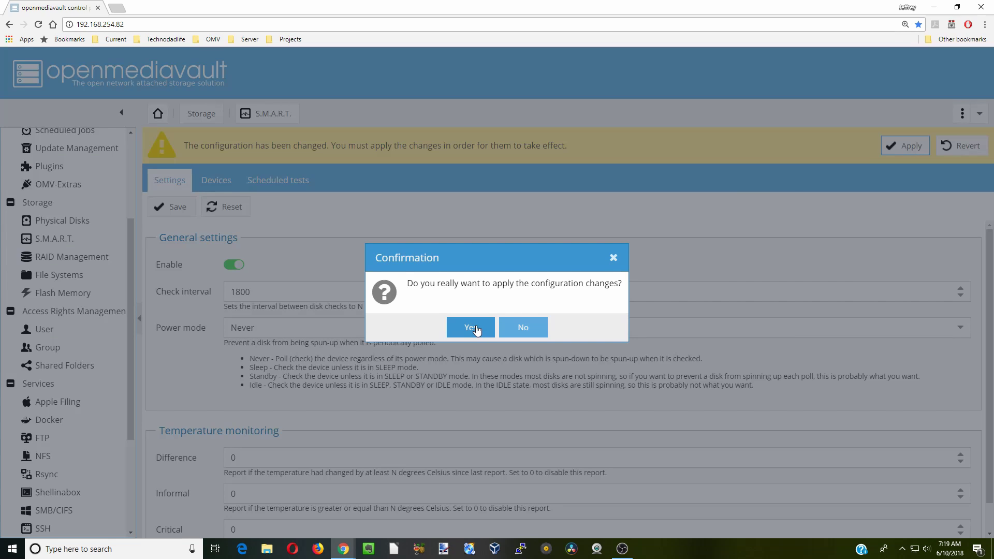
pyautogui.click(472, 328)
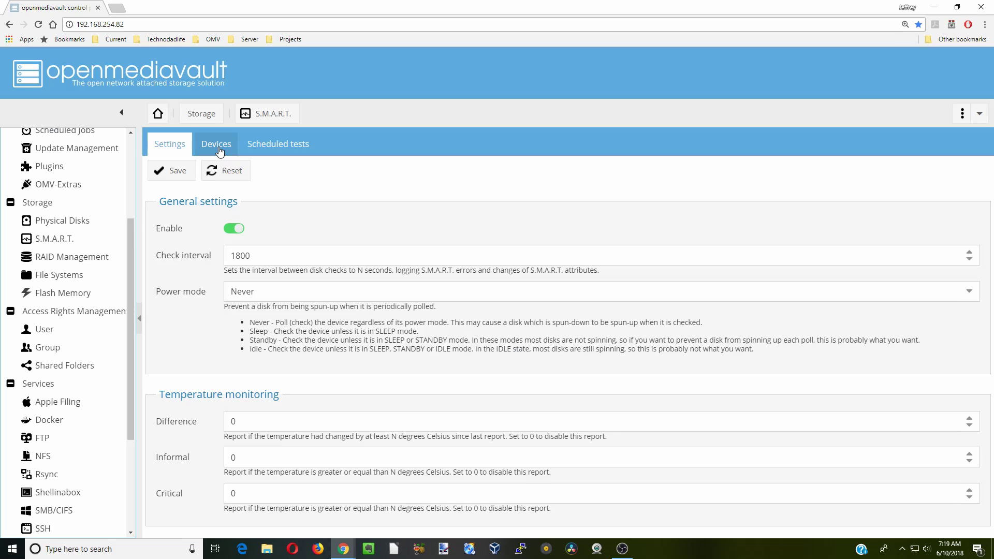
# Turn on S.M.A.R.T. monitoring for /dev/sda and apply the change
pyautogui.click(220, 152)
pyautogui.click(228, 216)
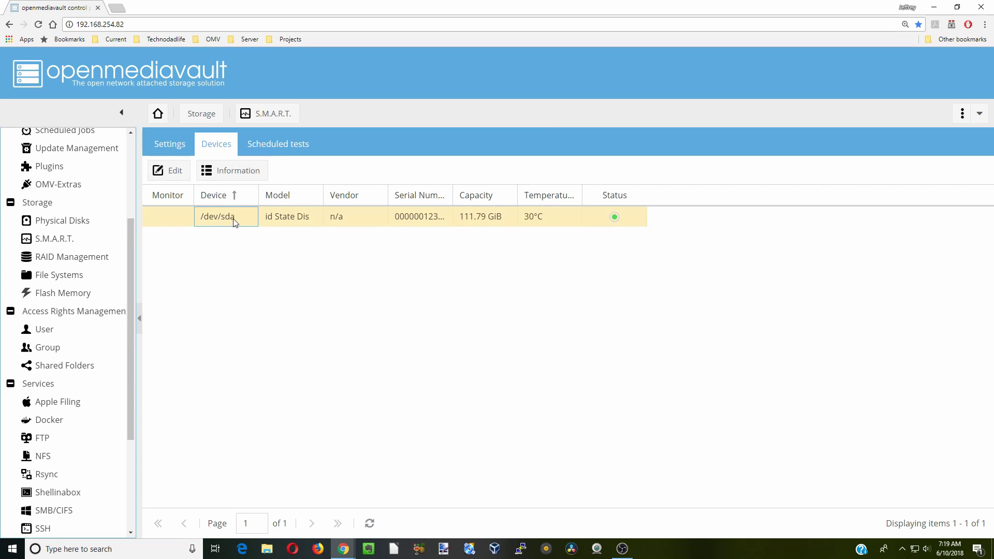
pyautogui.click(170, 173)
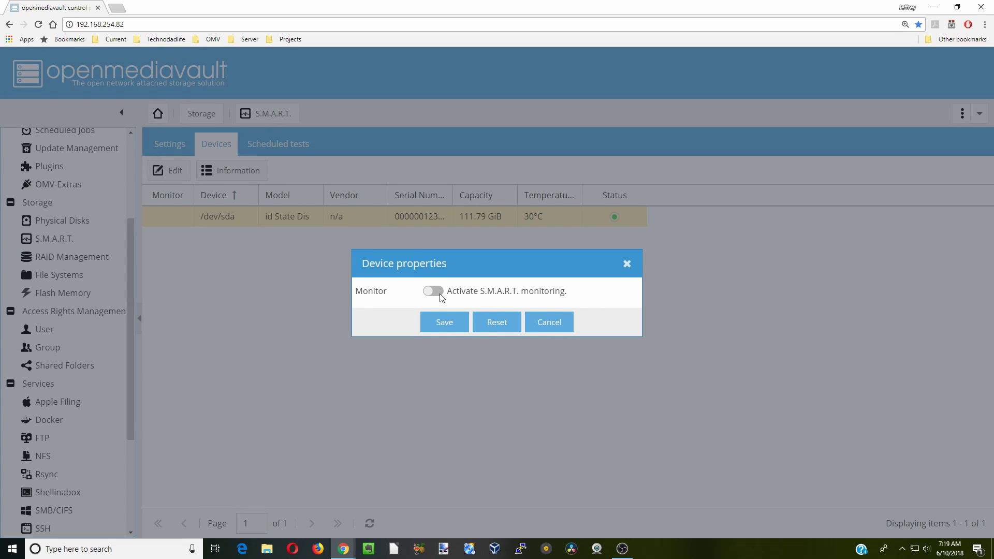
pyautogui.click(440, 294)
pyautogui.click(449, 325)
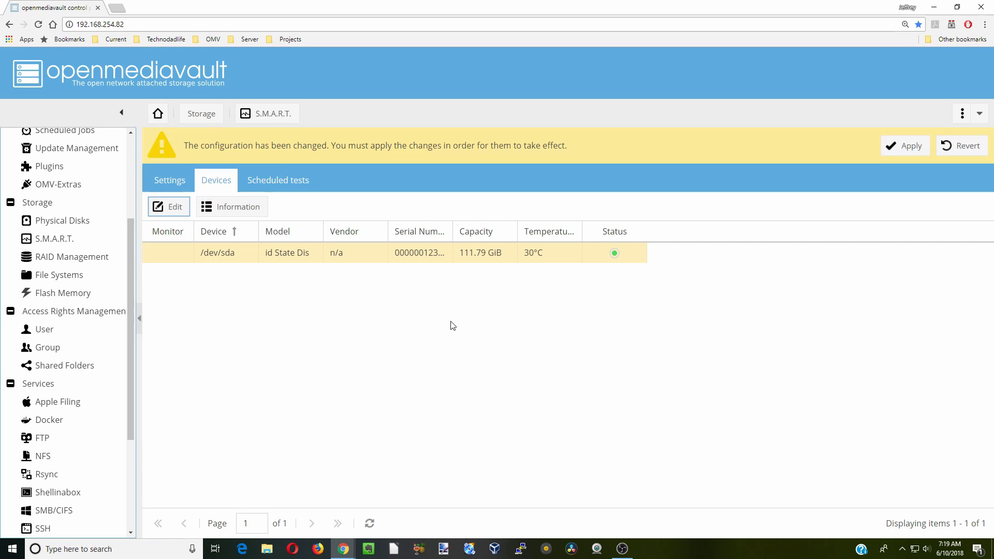
pyautogui.click(901, 146)
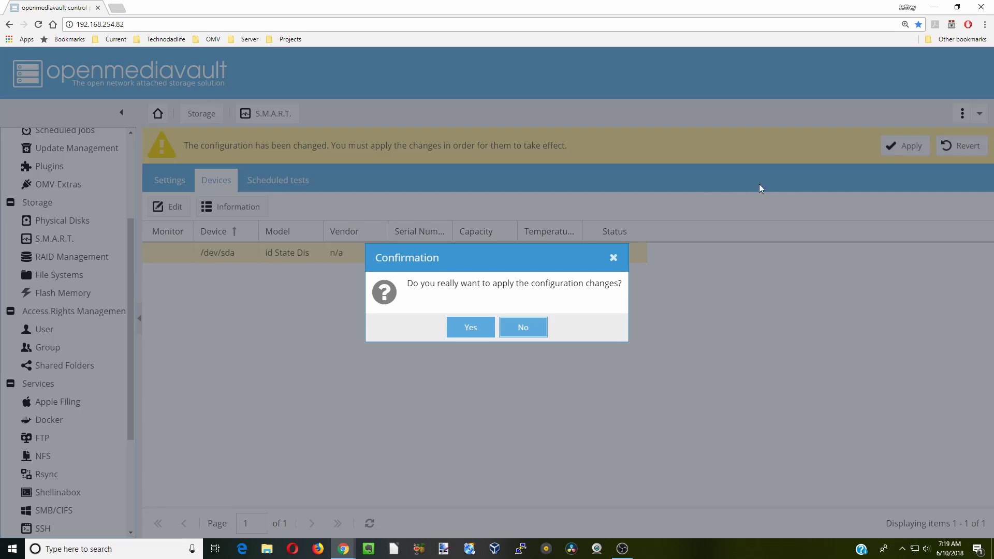
pyautogui.click(470, 328)
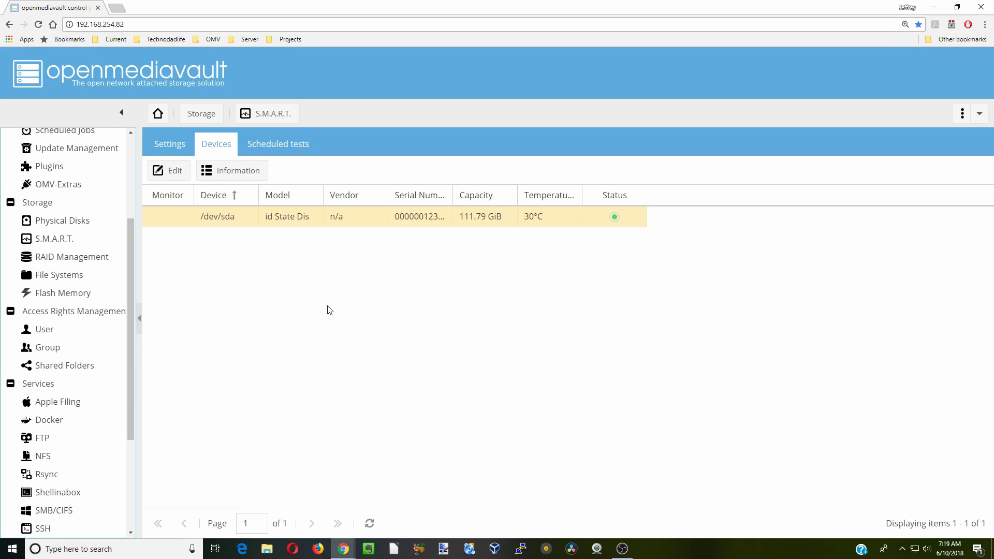
# Review /dev/sda's S.M.A.R.T. attributes, self-test logs and extended information, then close the window
pyautogui.click(227, 176)
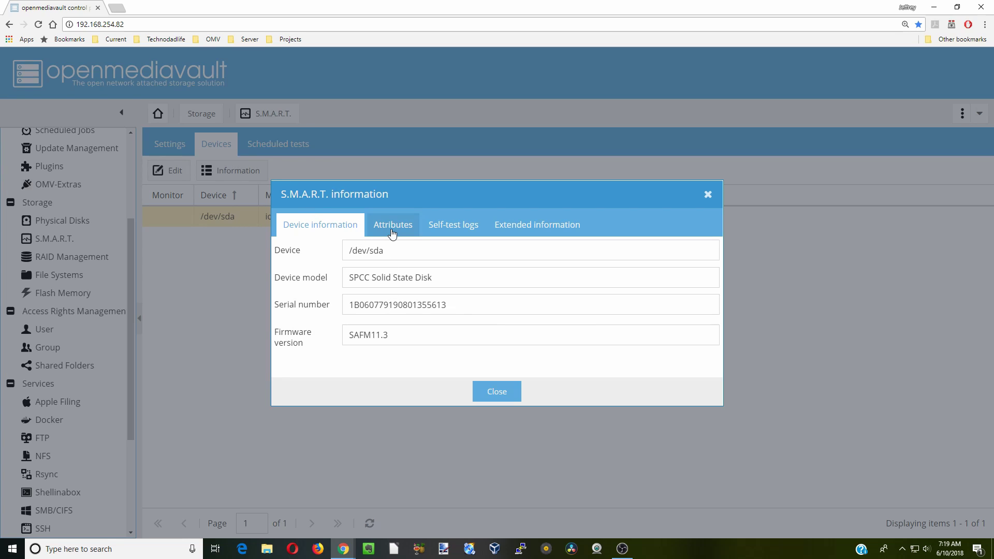
pyautogui.click(392, 233)
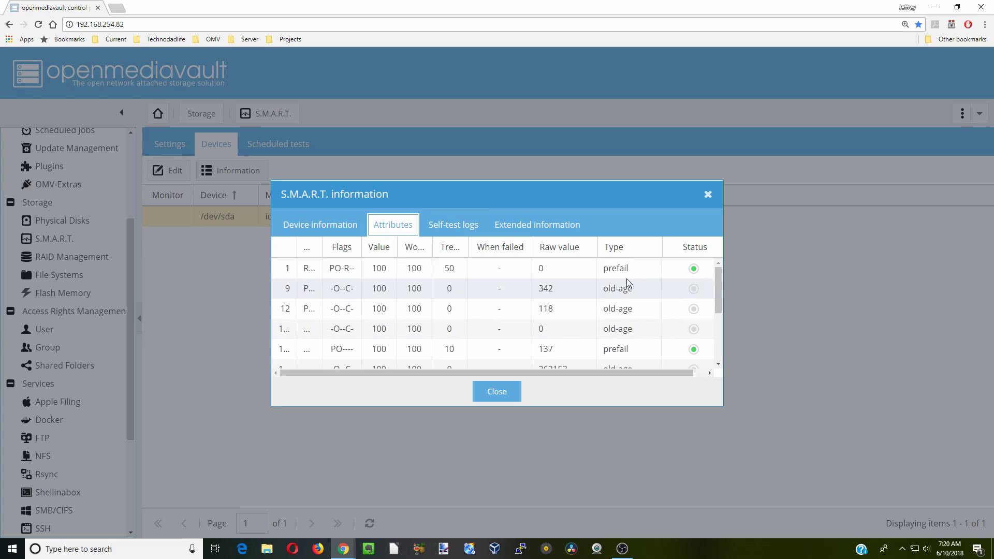
pyautogui.click(459, 226)
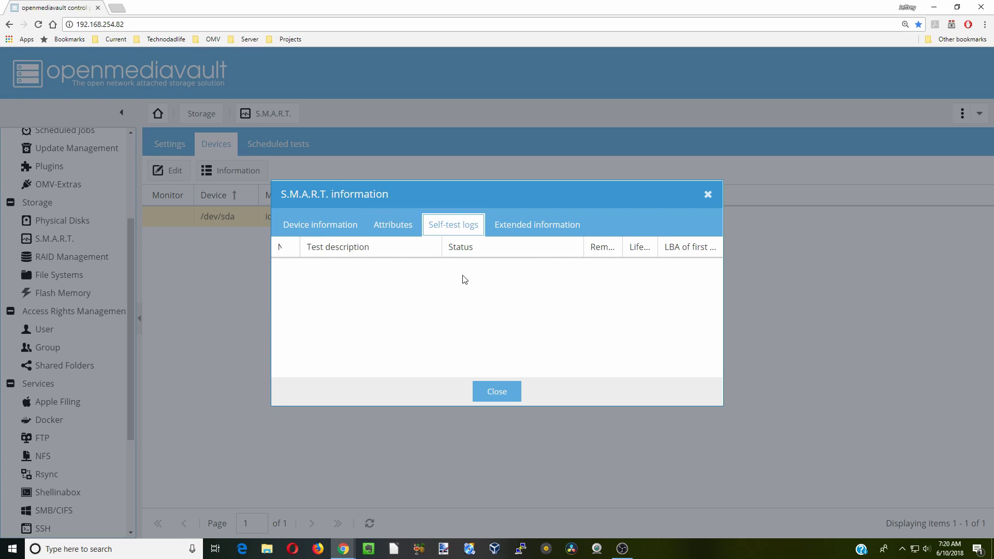
pyautogui.click(539, 233)
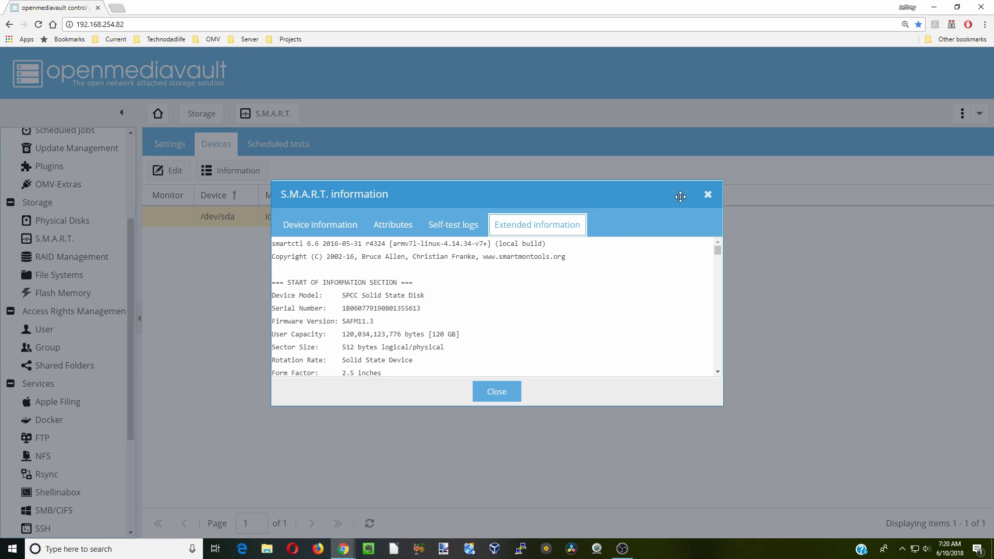
pyautogui.click(708, 195)
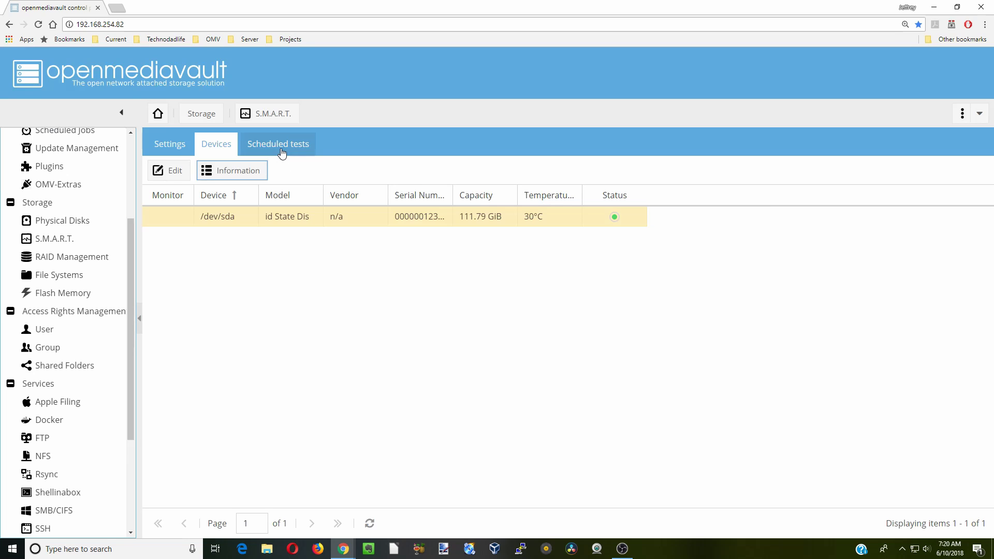
# Schedule a self-test of /dev/sda at hour 0 every Sunday and apply the change
pyautogui.click(282, 154)
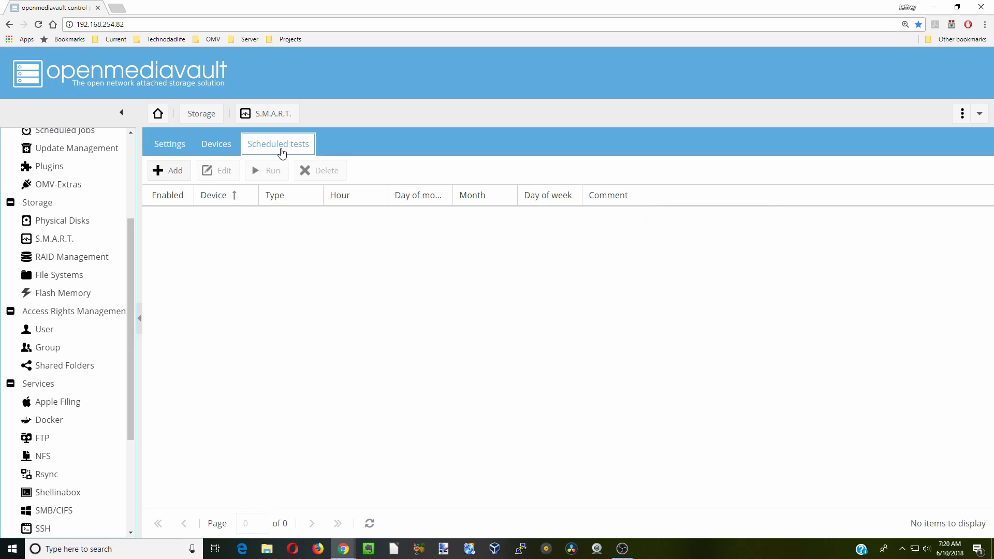
pyautogui.click(168, 173)
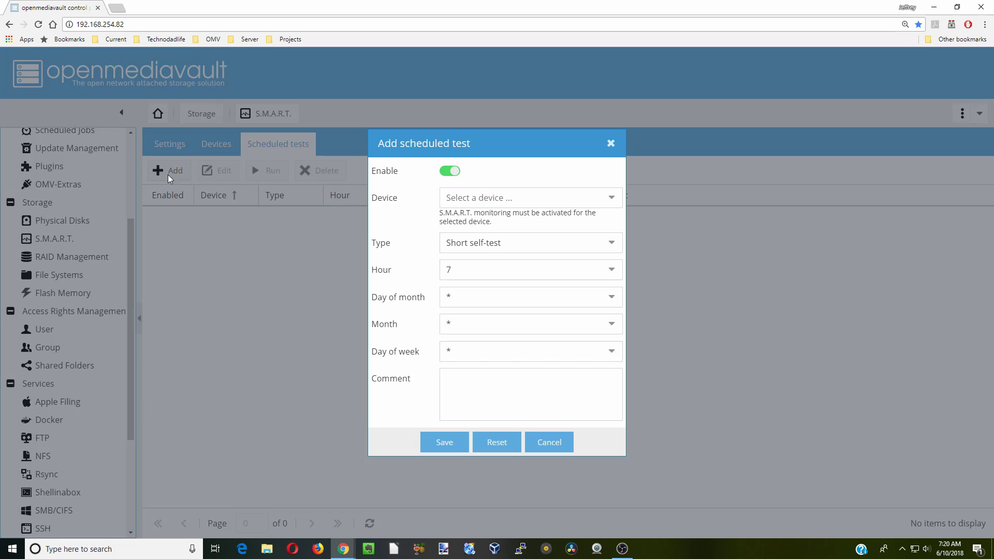
pyautogui.click(611, 202)
pyautogui.click(588, 220)
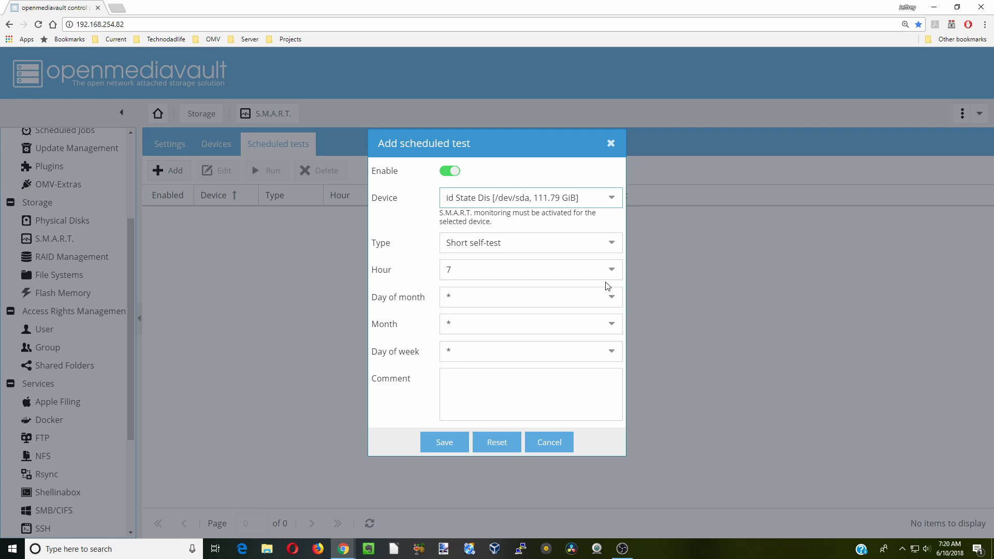
pyautogui.click(614, 271)
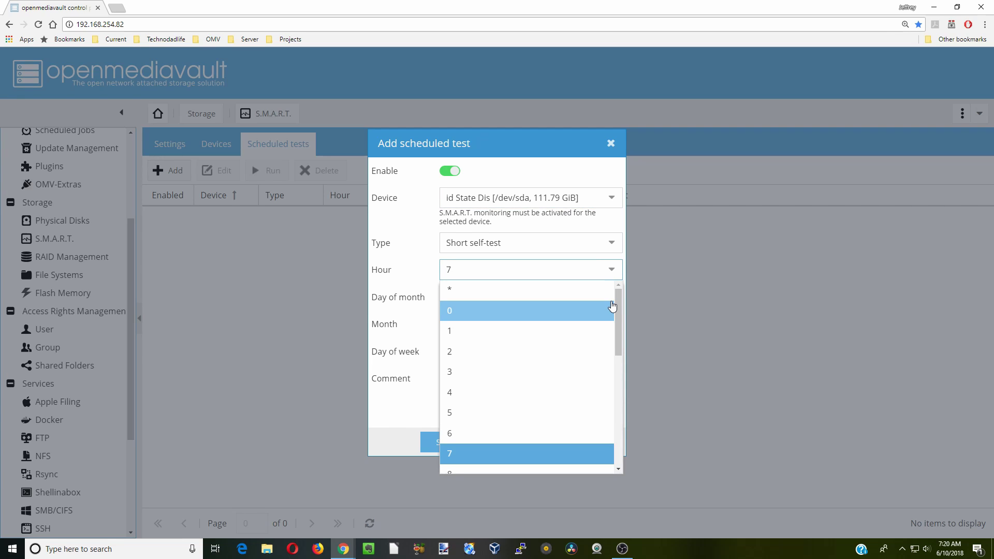
pyautogui.click(613, 306)
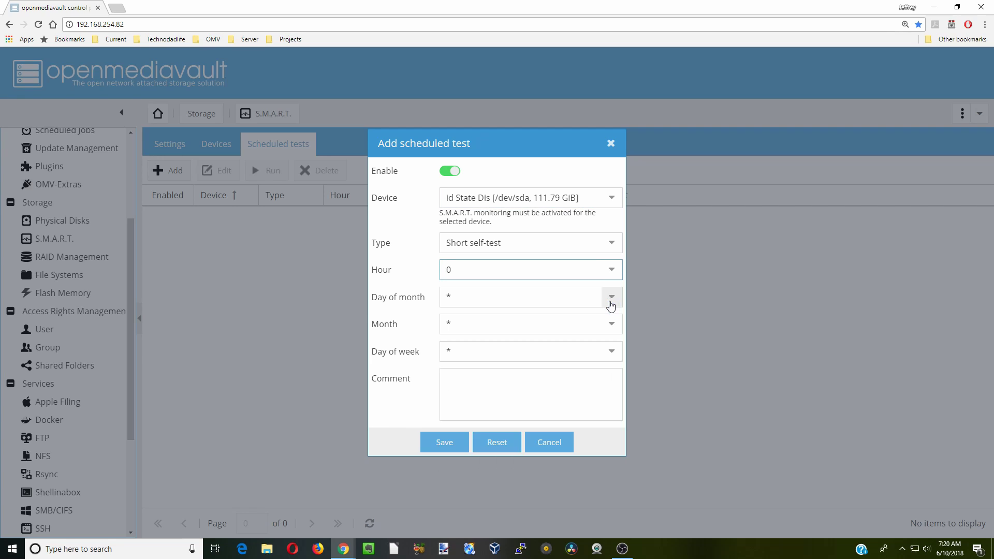
pyautogui.click(614, 357)
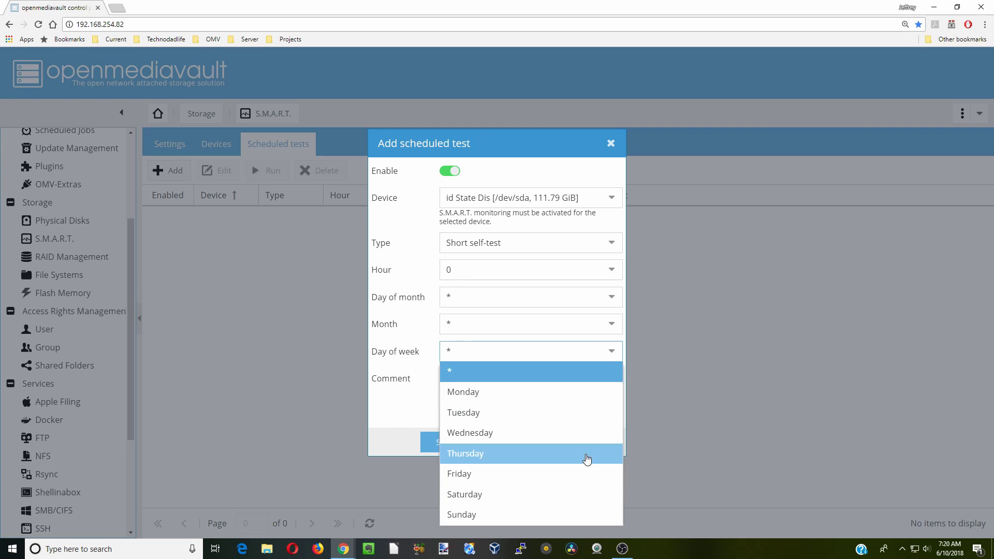
pyautogui.click(573, 515)
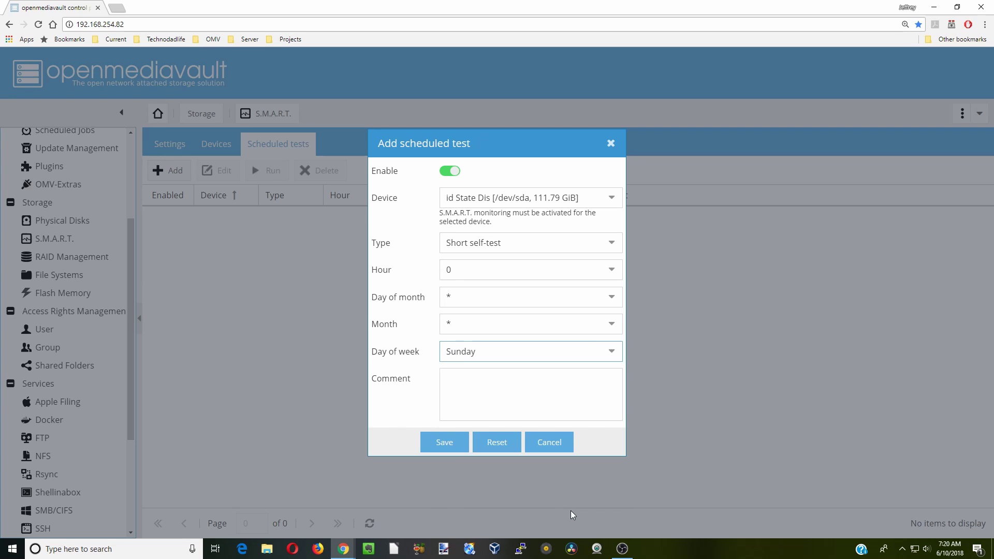
pyautogui.click(448, 446)
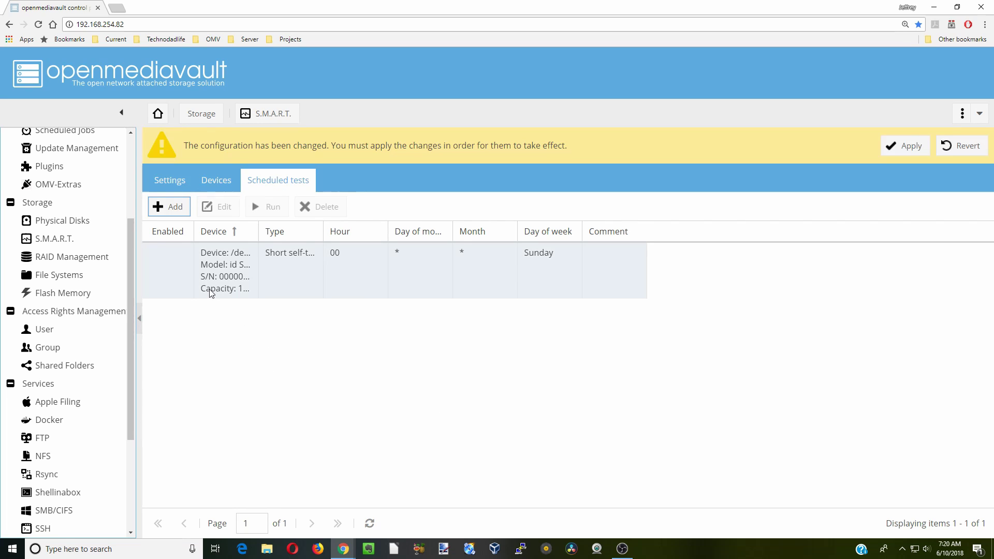
pyautogui.click(910, 154)
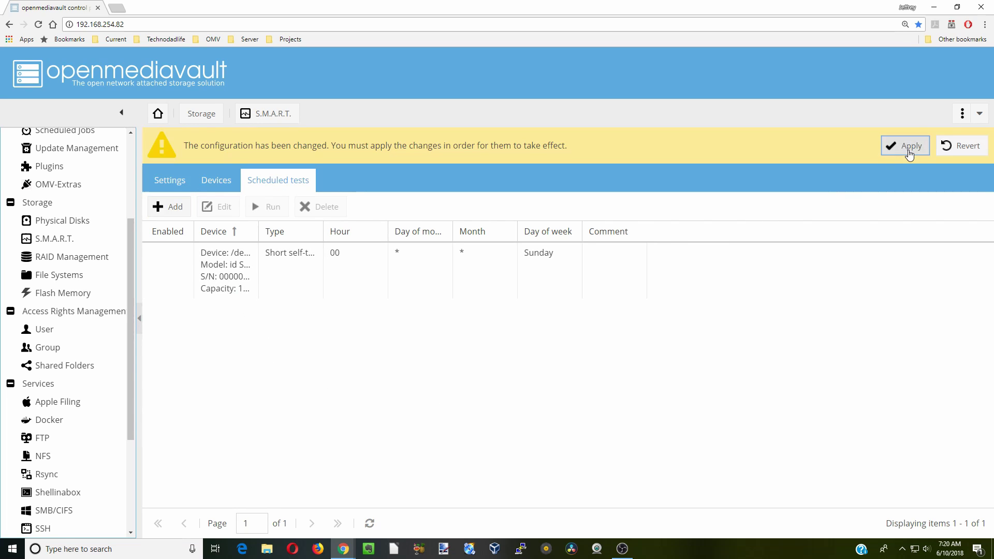
pyautogui.click(471, 329)
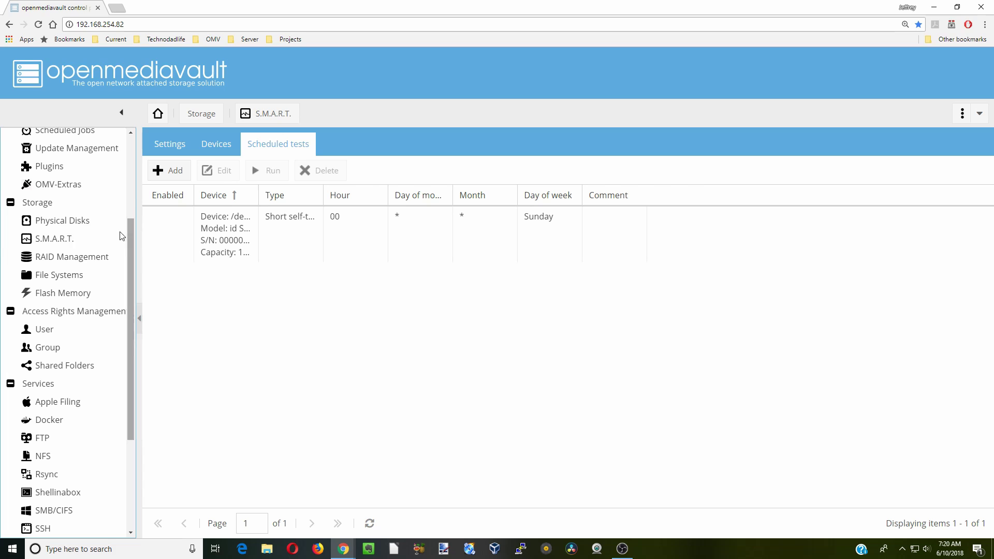
# Begin creating a Mirror RAID device in RAID Management with /dev/sda selected
pyautogui.click(91, 260)
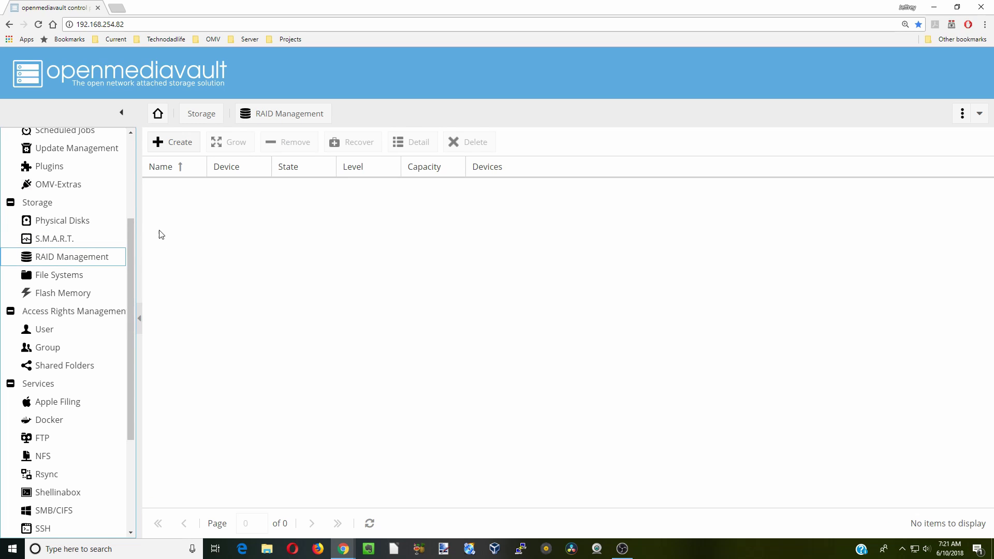
pyautogui.click(178, 149)
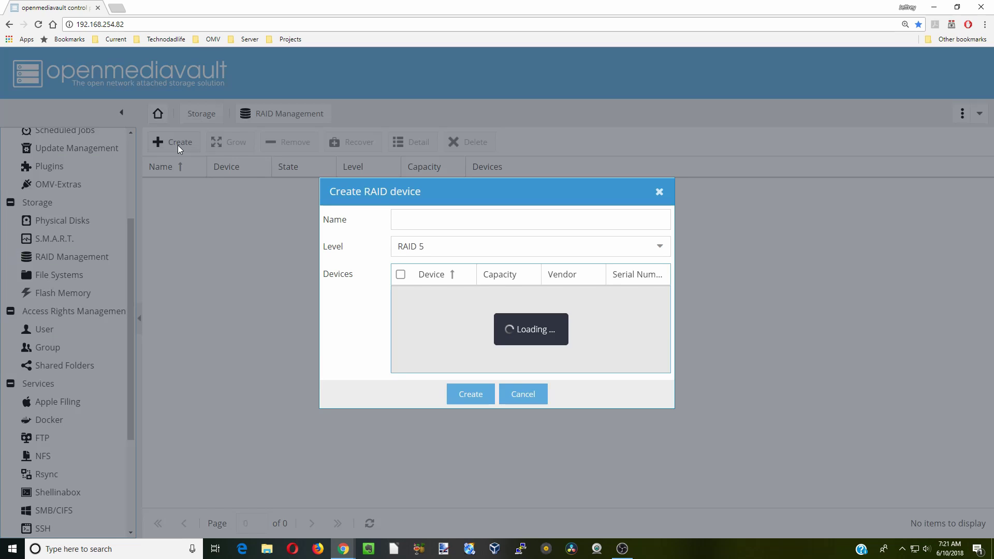
pyautogui.click(659, 253)
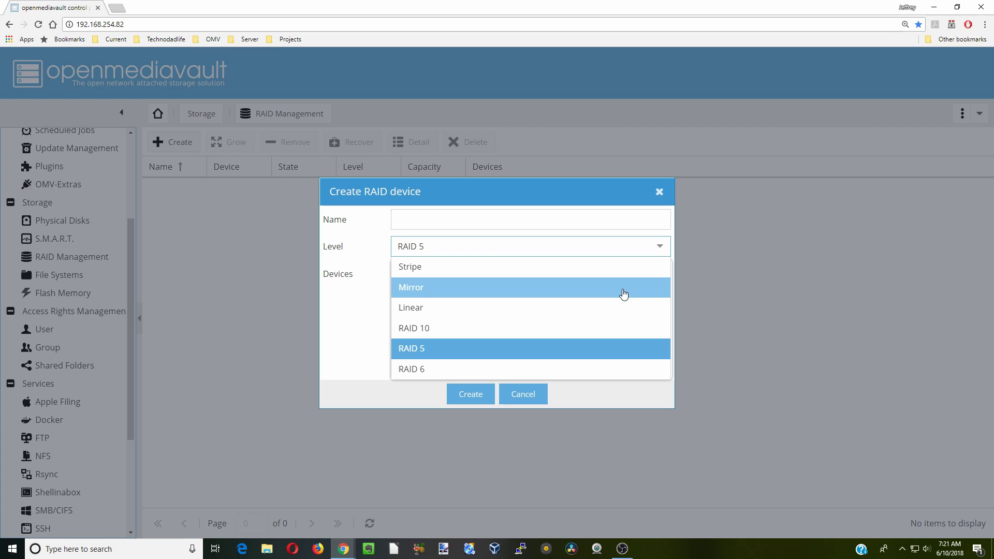
pyautogui.click(596, 299)
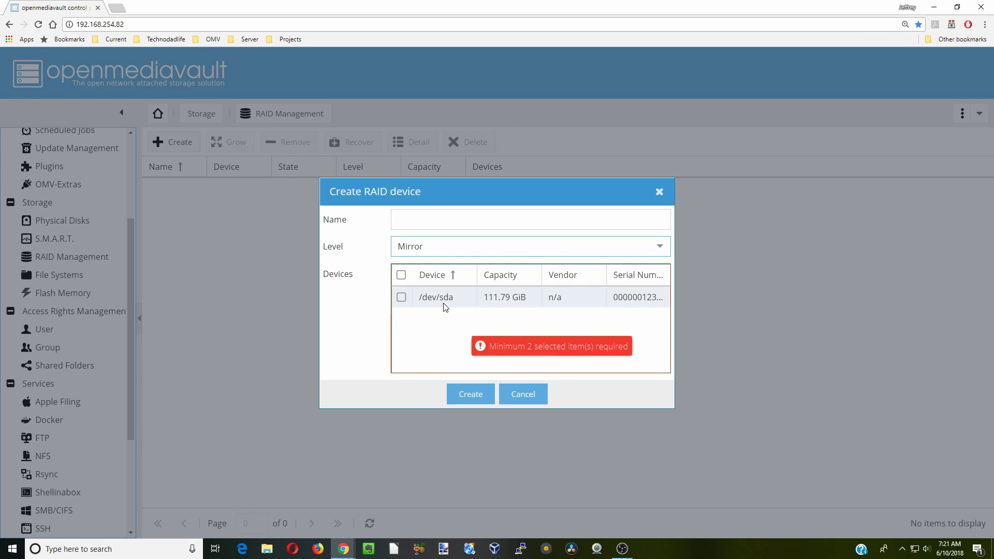
pyautogui.click(401, 276)
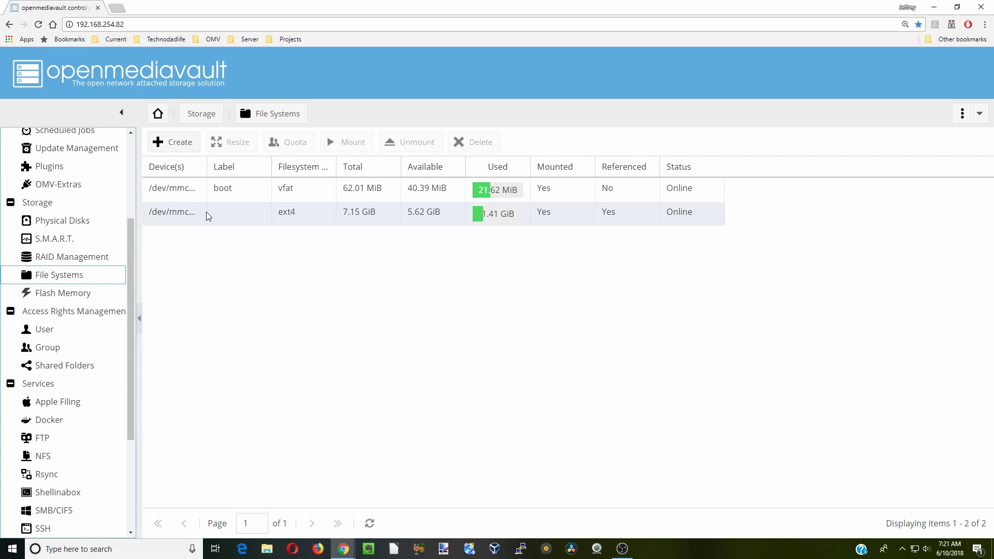
# Format /dev/sda as an EXT4 file system labelled SSD and close the creation log
pyautogui.click(206, 213)
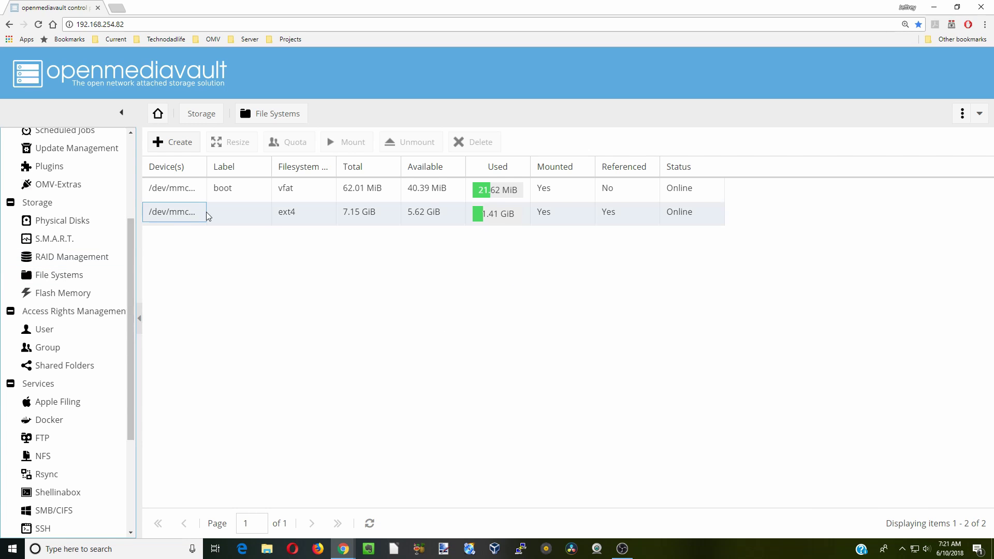
pyautogui.click(180, 141)
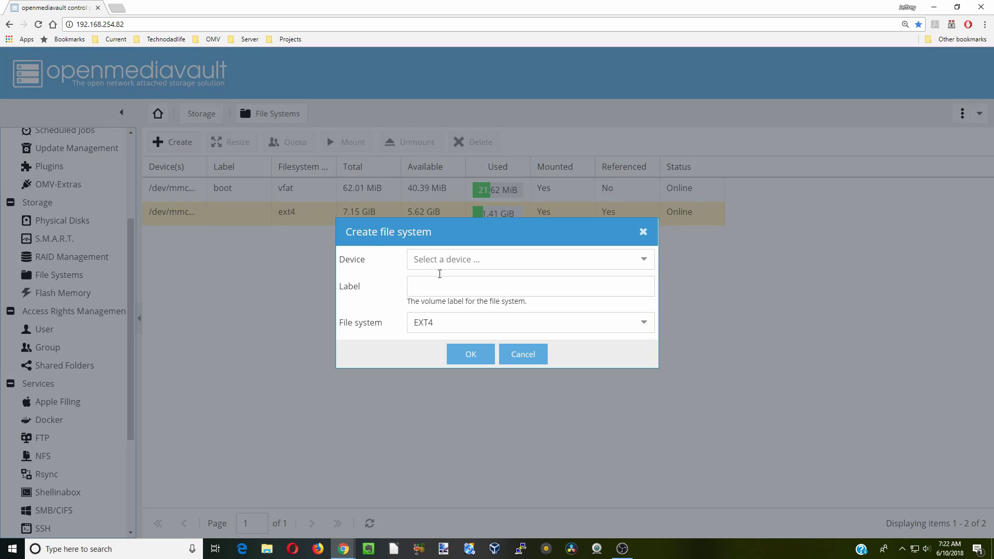
pyautogui.click(642, 265)
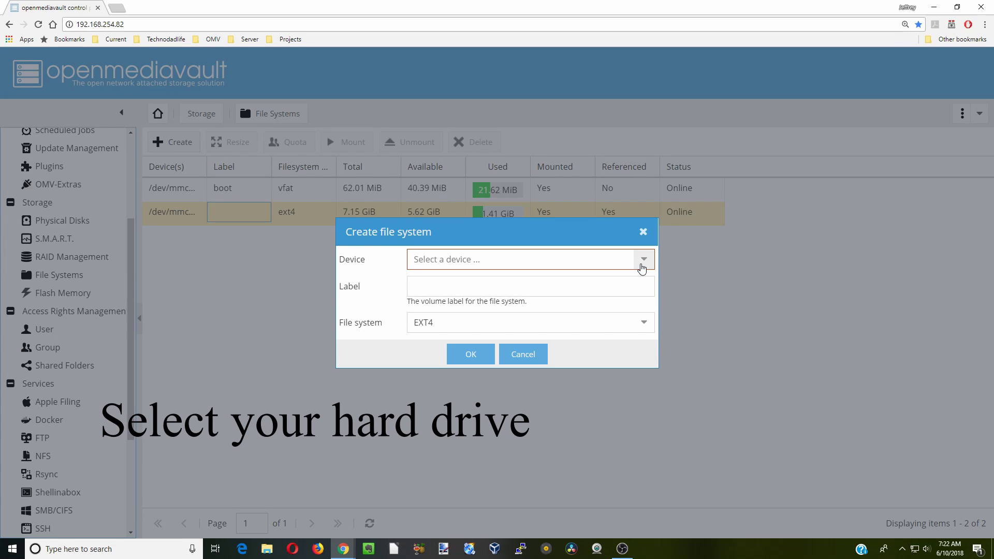
pyautogui.click(642, 268)
pyautogui.click(554, 280)
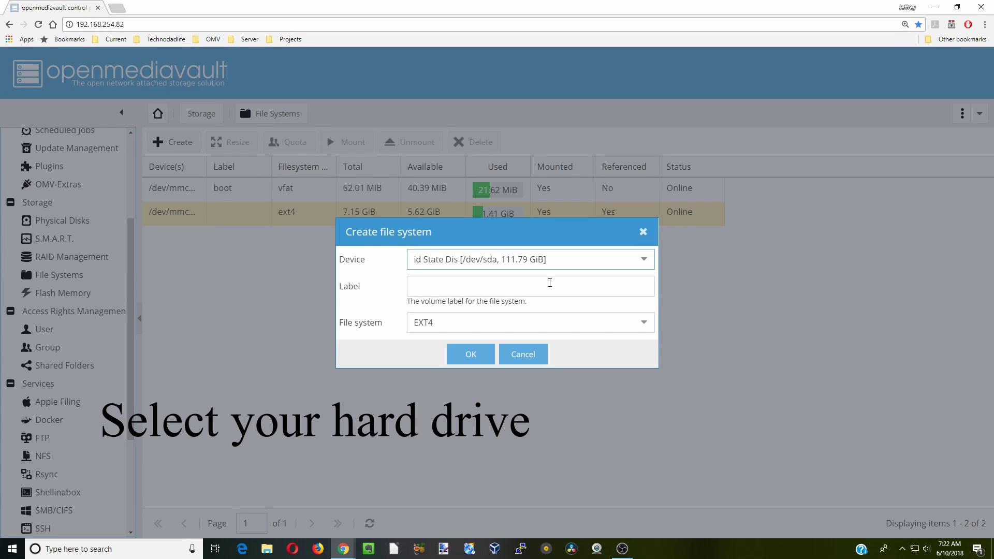
pyautogui.click(487, 287)
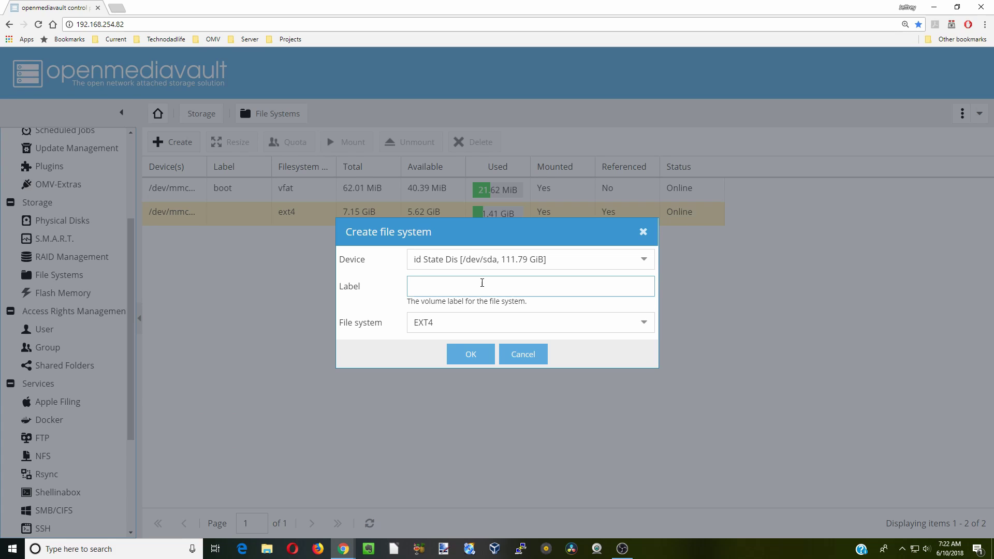
pyautogui.write('SSD')
pyautogui.click(470, 354)
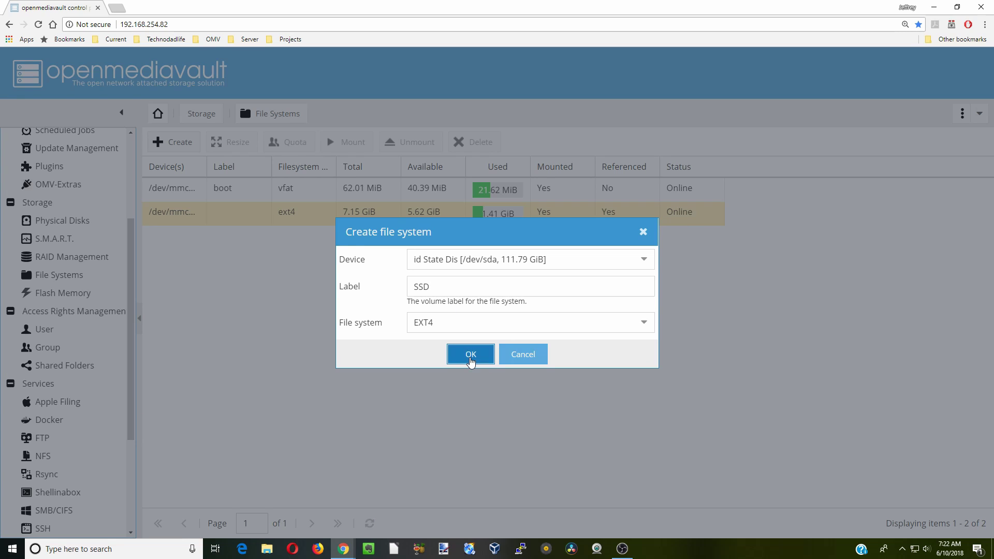
pyautogui.click(471, 334)
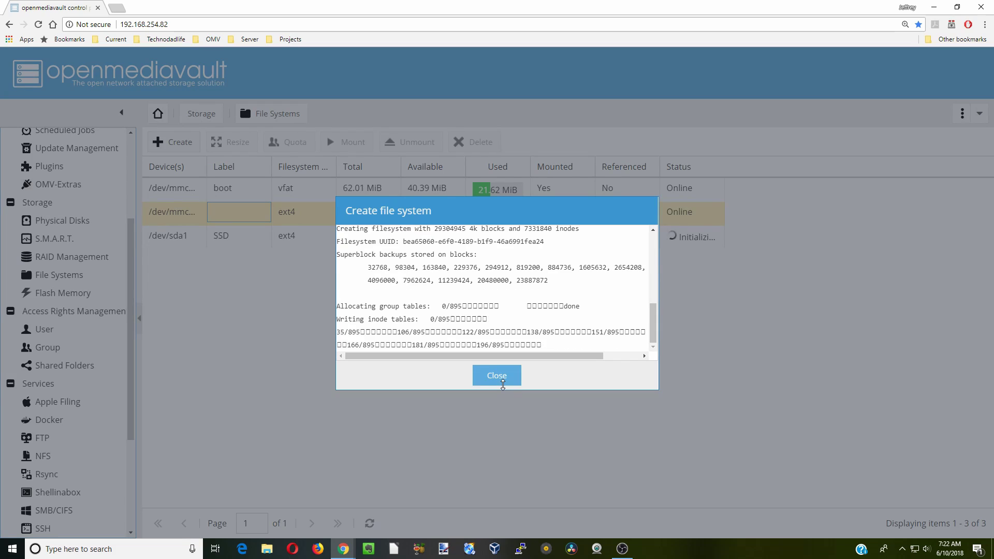
pyautogui.click(496, 377)
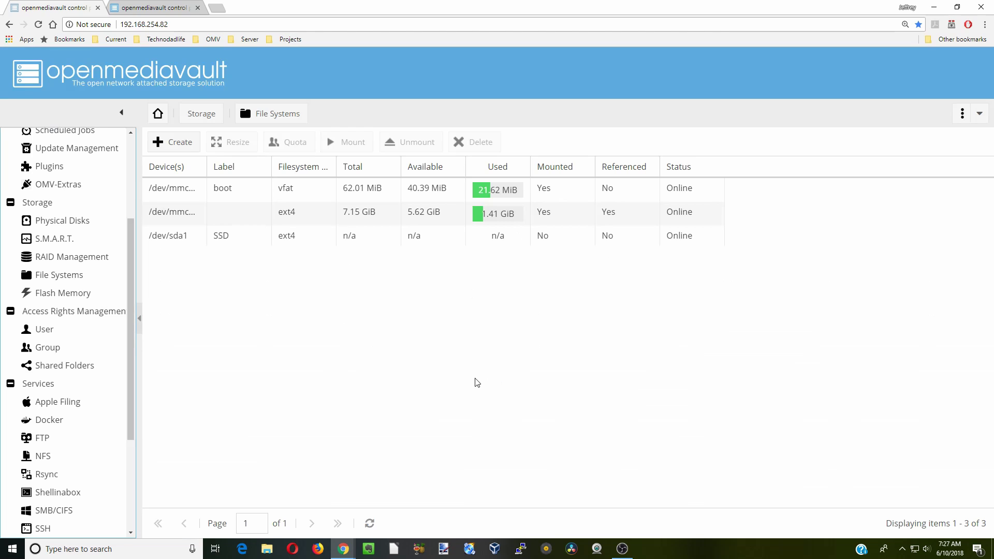
# Mount the /dev/sda1 SSD file system, apply it, and go to Flash Memory
pyautogui.click(313, 238)
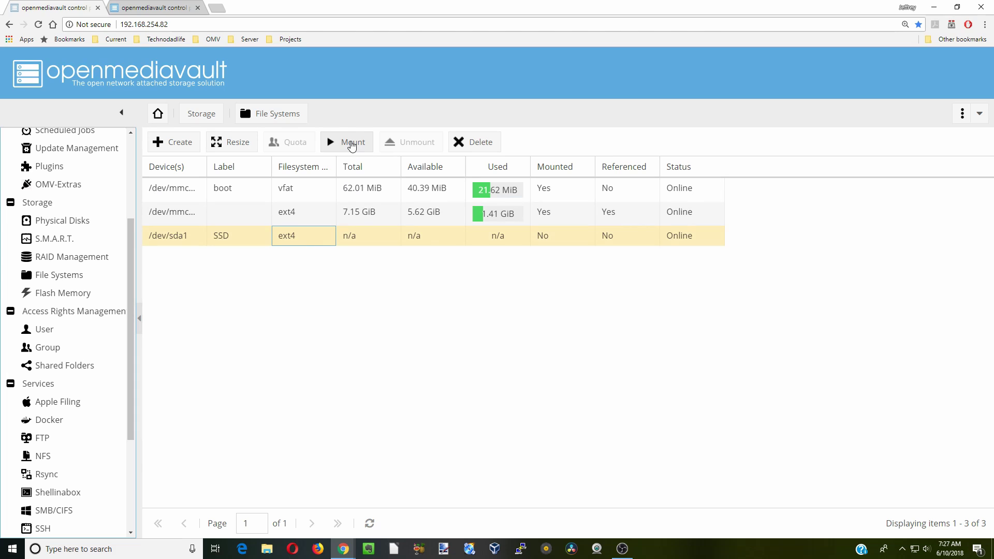
pyautogui.click(352, 147)
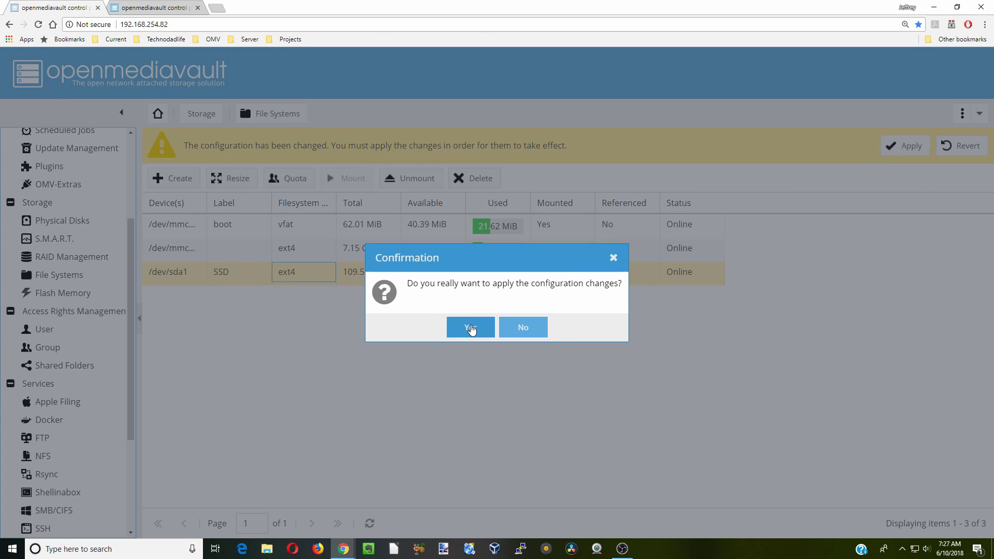
pyautogui.click(471, 327)
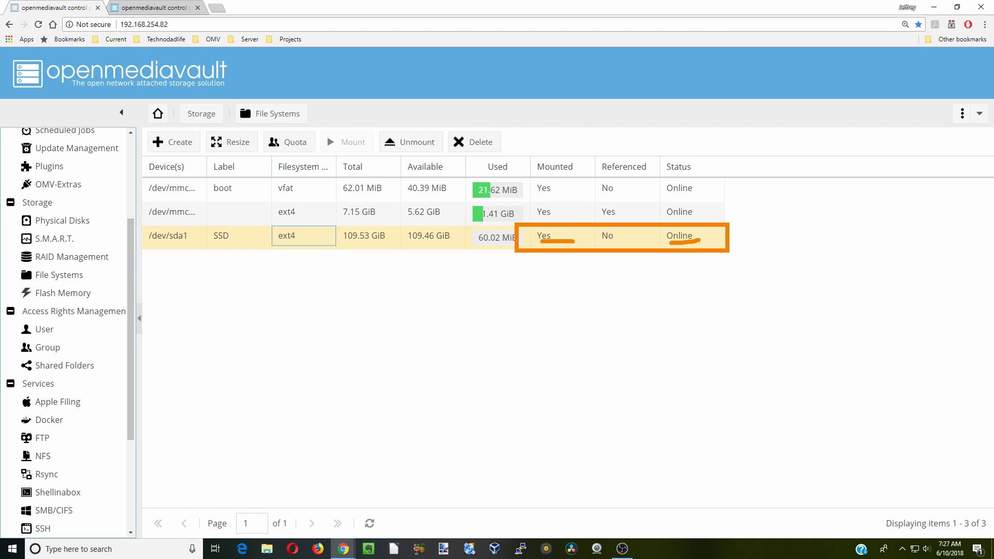
pyautogui.click(95, 298)
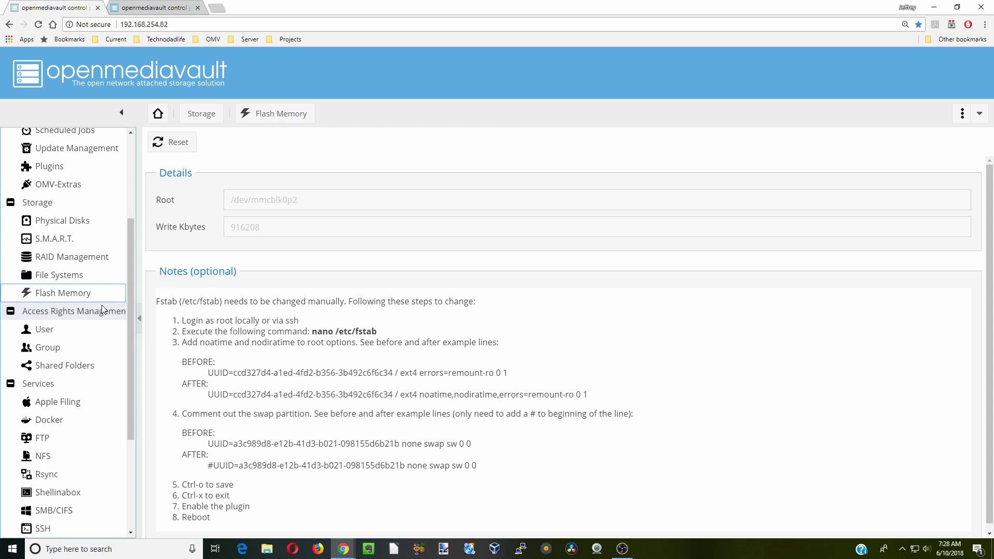
# Add user account user1 with a confirmed password and apply the change
pyautogui.click(55, 330)
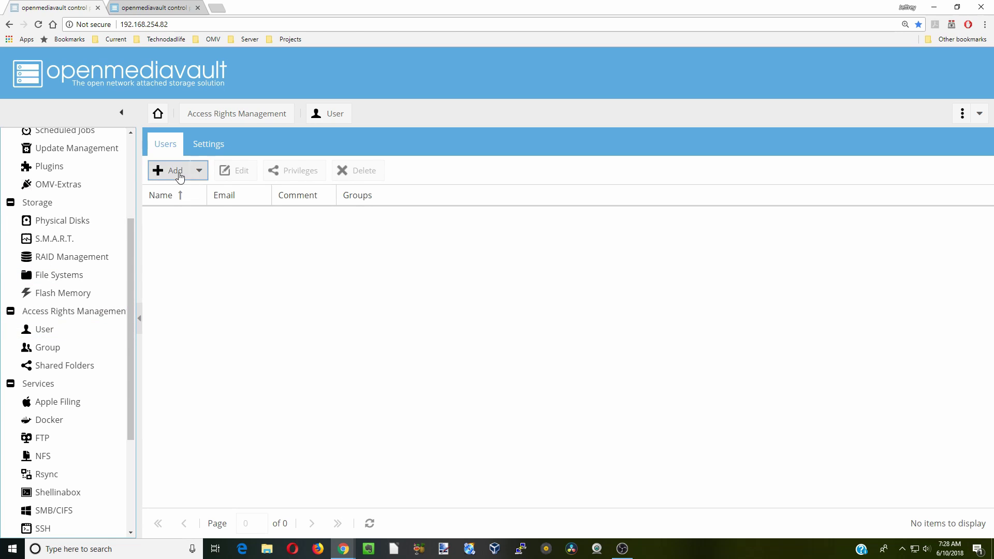
pyautogui.click(180, 178)
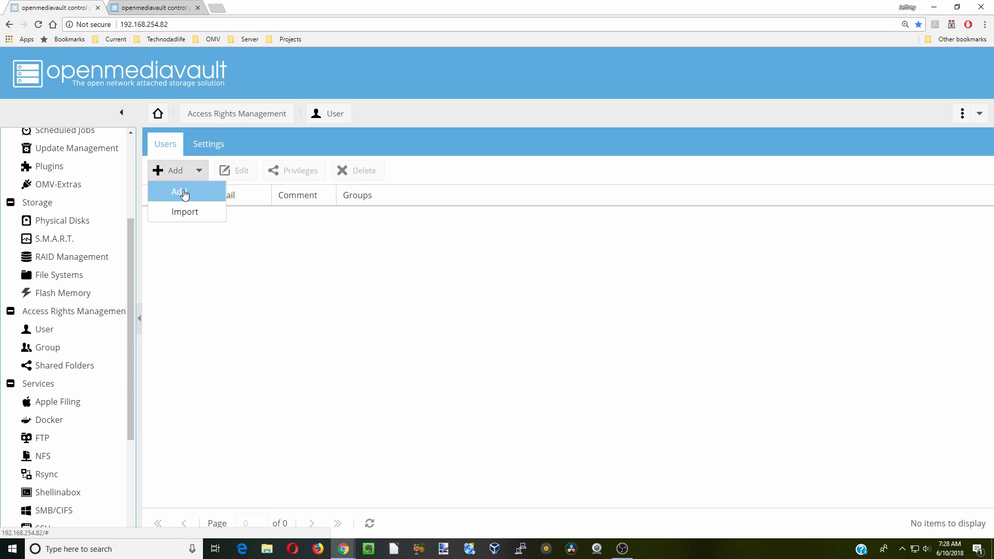
pyautogui.click(178, 192)
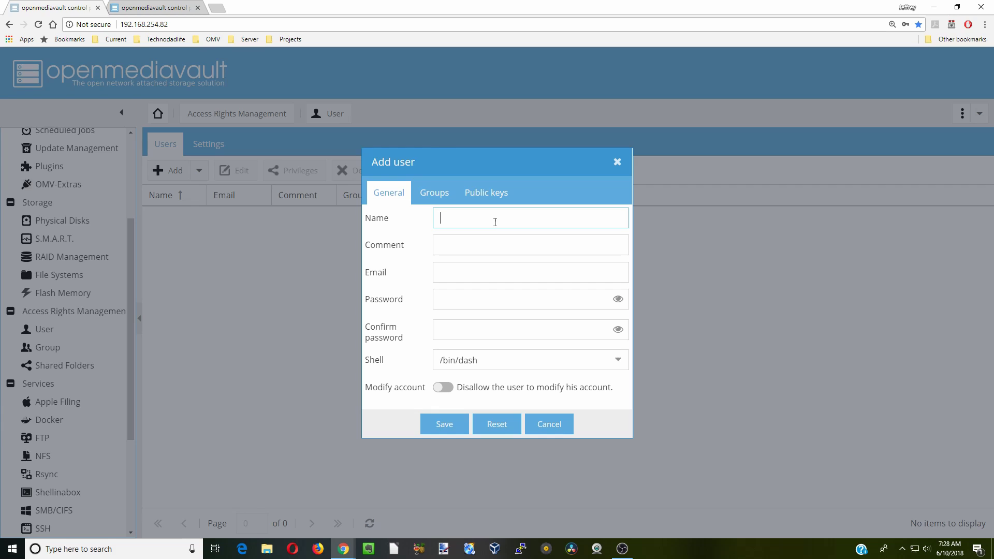
pyautogui.write('user1')
pyautogui.click(516, 299)
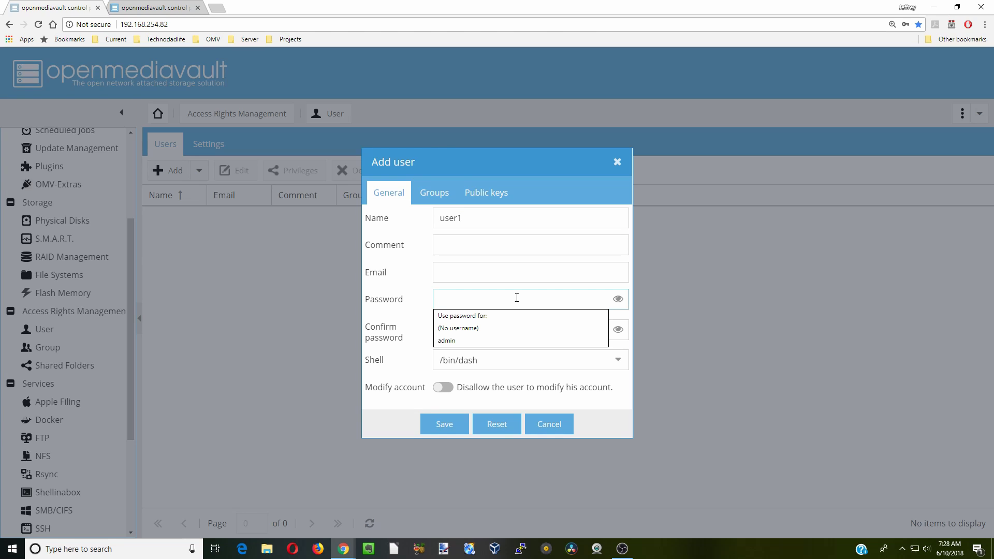
pyautogui.write('*********')
pyautogui.click(470, 324)
pyautogui.write('*********')
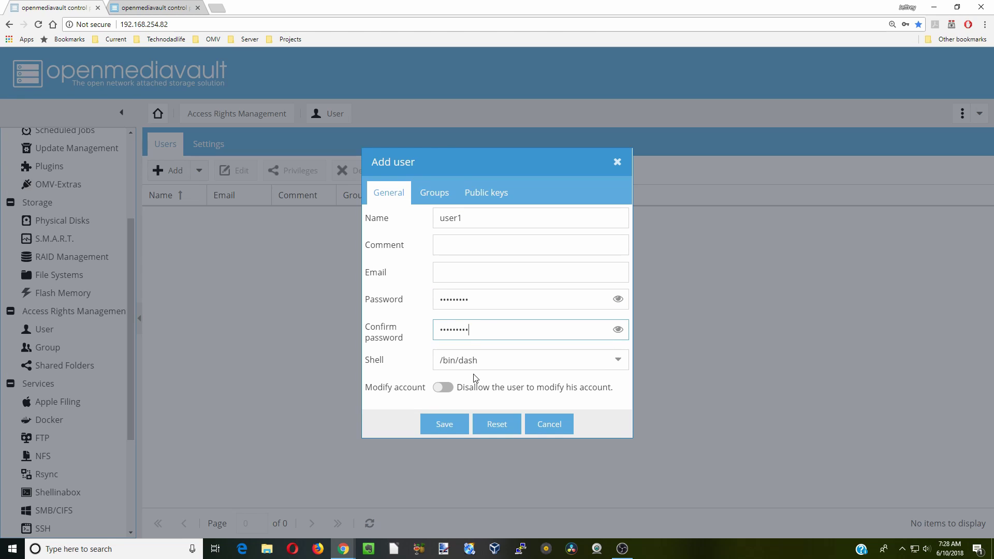
pyautogui.click(448, 424)
pyautogui.click(906, 149)
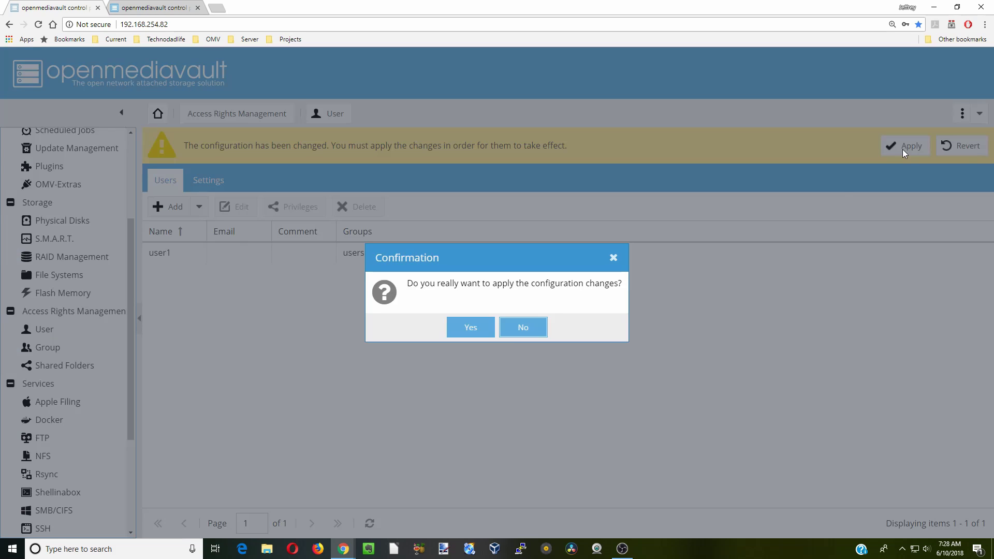
pyautogui.click(473, 332)
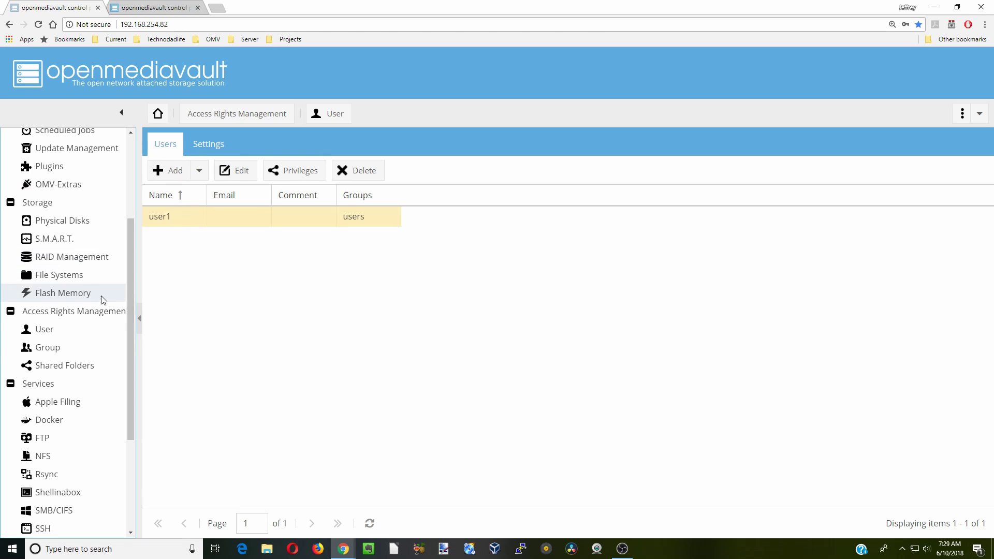
# Add shared folder AppData on the SSD with Everyone read/write permissions and apply it
pyautogui.click(81, 366)
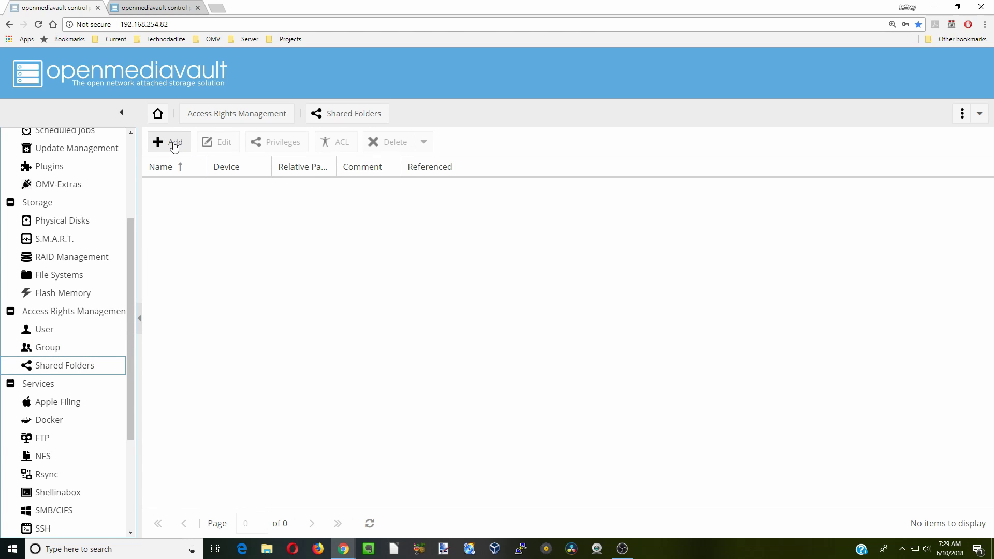
pyautogui.click(175, 146)
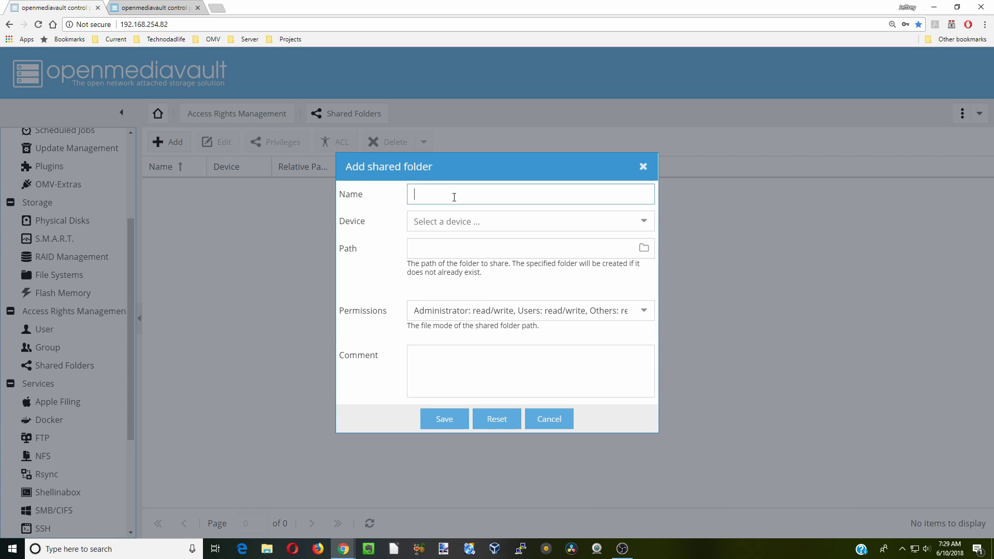
pyautogui.write('AppData')
pyautogui.click(541, 221)
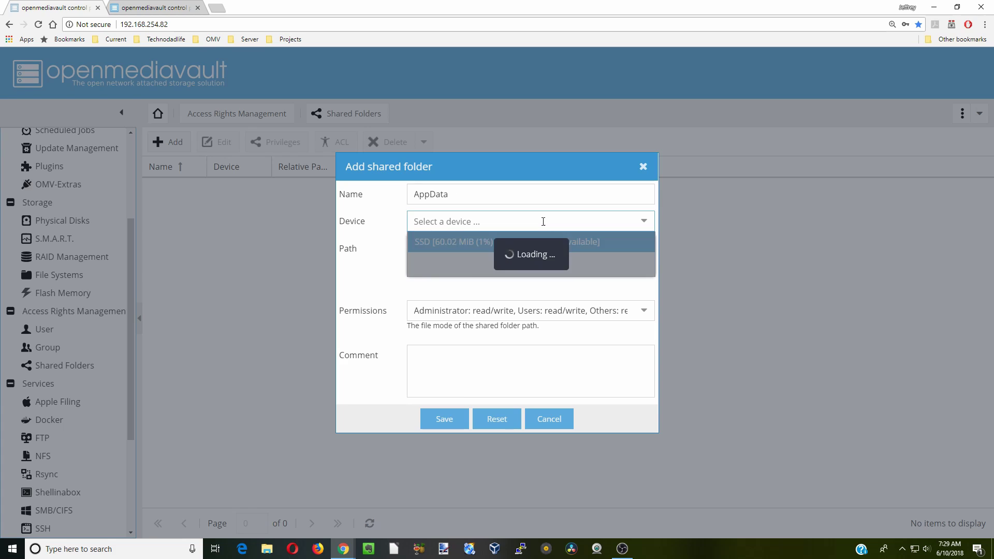
pyautogui.click(582, 252)
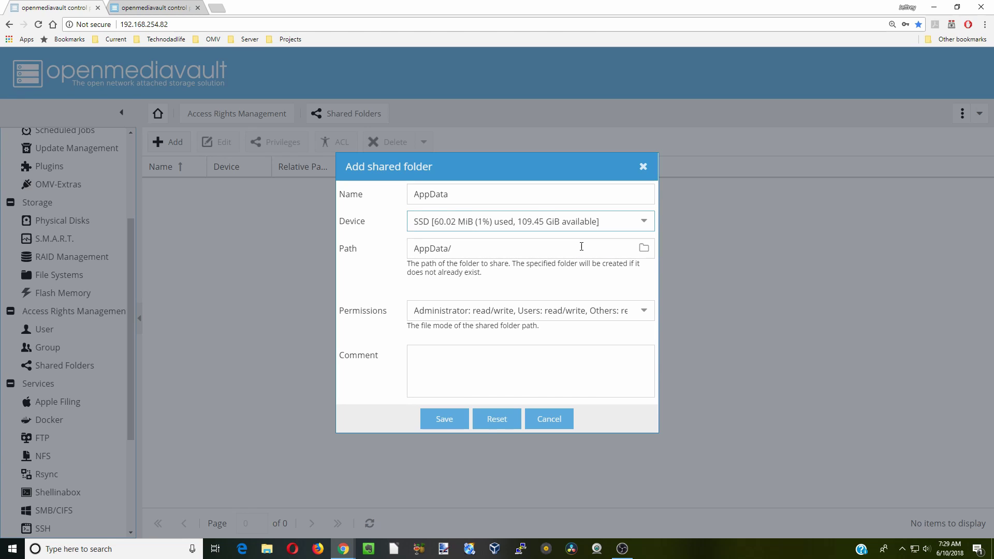
pyautogui.click(644, 310)
pyautogui.scroll(-1, 582, 431)
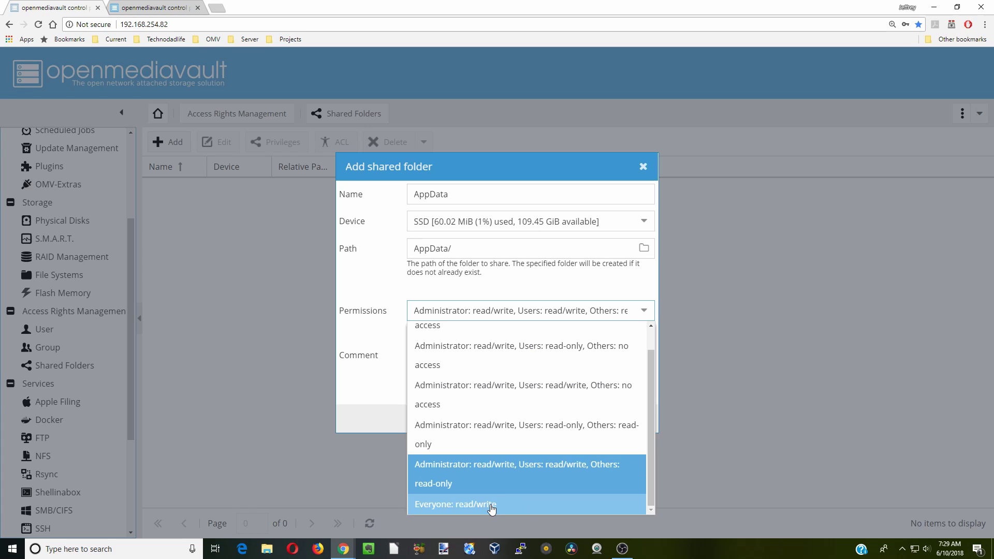
pyautogui.click(490, 505)
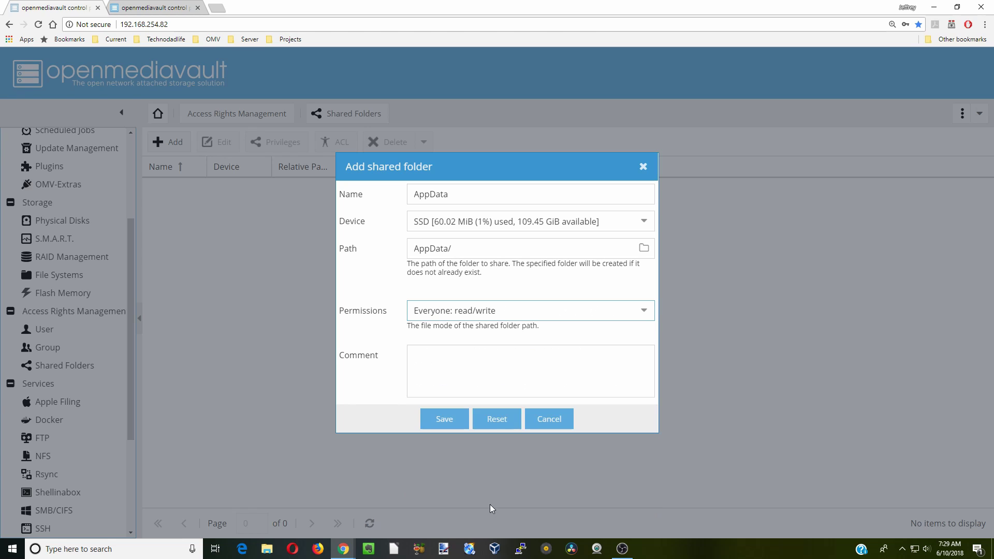
pyautogui.click(444, 423)
pyautogui.click(900, 147)
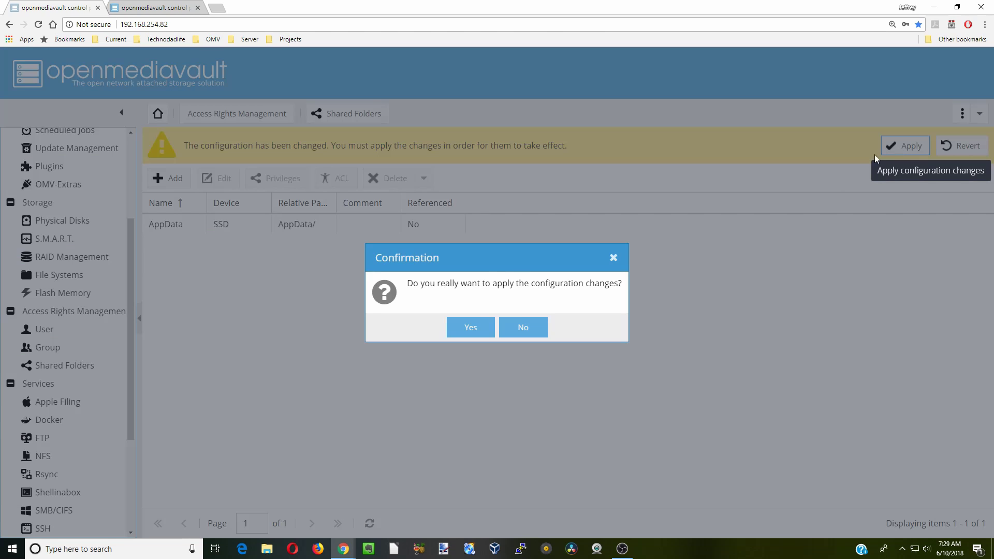
pyautogui.click(470, 326)
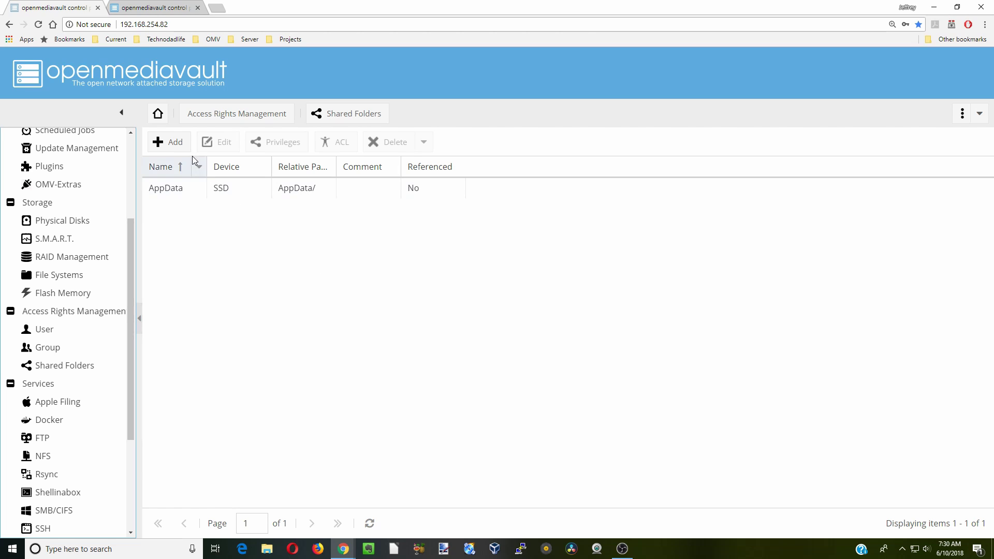
# Add a Media shared folder on the SSD and apply the change
pyautogui.click(168, 142)
pyautogui.write('Media')
pyautogui.click(511, 220)
pyautogui.click(511, 233)
pyautogui.click(610, 311)
pyautogui.click(613, 349)
pyautogui.click(445, 417)
# Add a Downloads shared folder on the SSD and apply the change
pyautogui.click(905, 146)
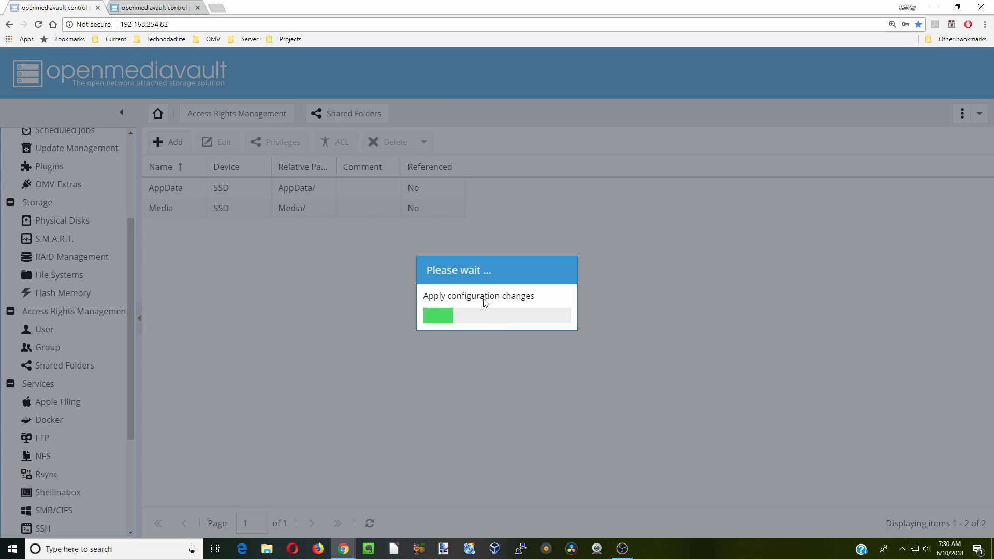
pyautogui.click(169, 142)
pyautogui.write('Downloads')
pyautogui.click(569, 221)
pyautogui.click(588, 242)
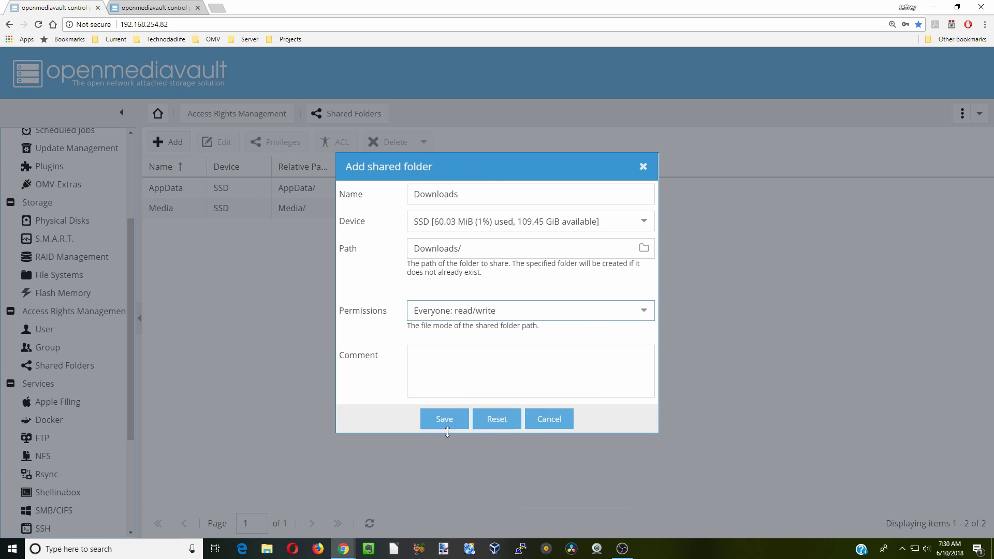
pyautogui.click(445, 419)
pyautogui.click(905, 145)
pyautogui.click(479, 327)
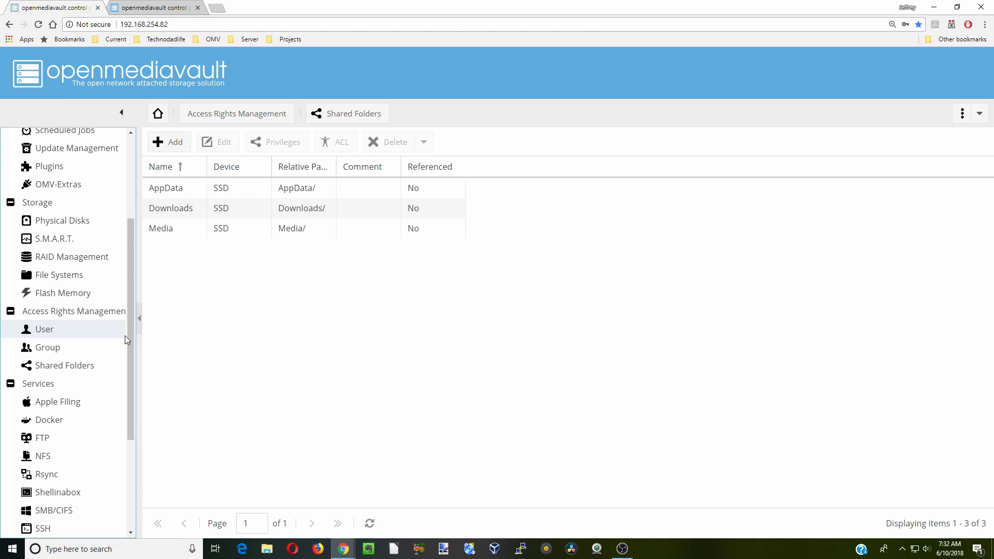
pyautogui.moveTo(131, 346); pyautogui.dragTo(143, 447)
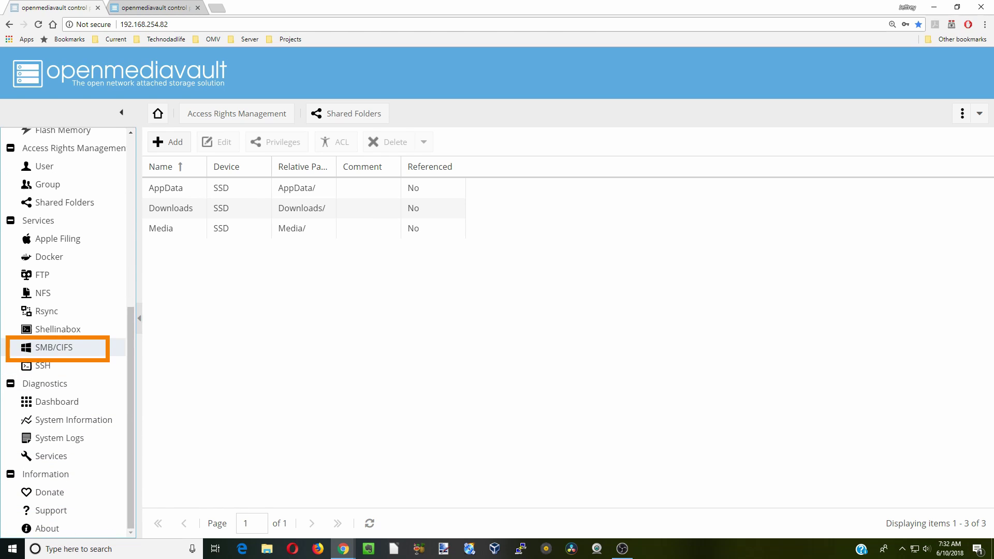
# Try saving SMB/CIFS as enabled and dismiss the resulting nullpasswords error
pyautogui.click(54, 347)
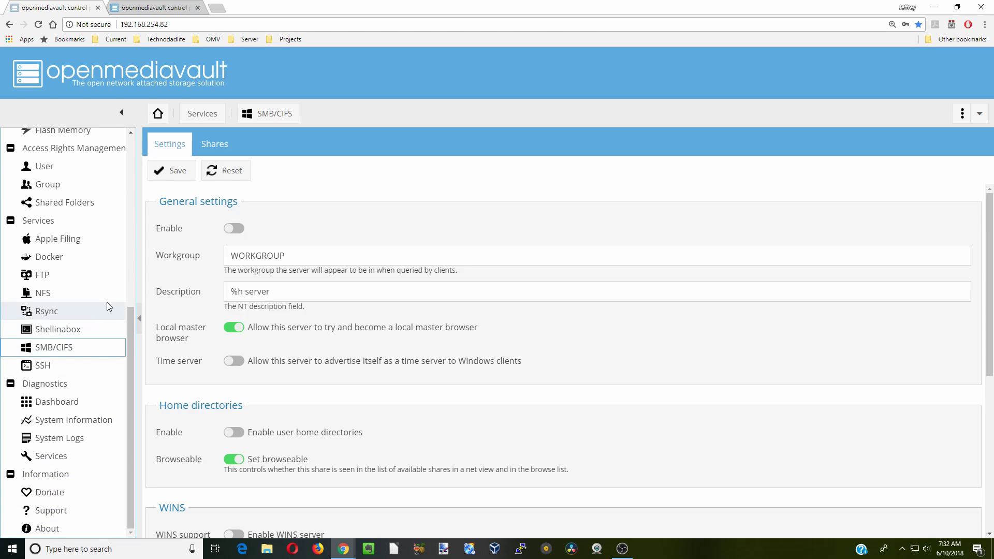
pyautogui.click(234, 229)
pyautogui.click(174, 172)
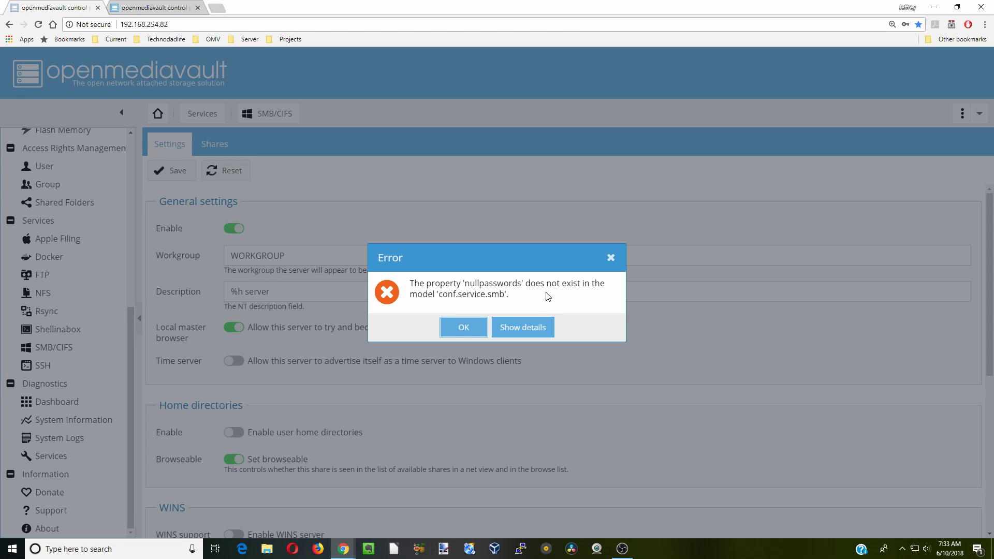
pyautogui.click(463, 327)
# Fill the login form with the saved admin username and clear the autofilled password
pyautogui.click(984, 25)
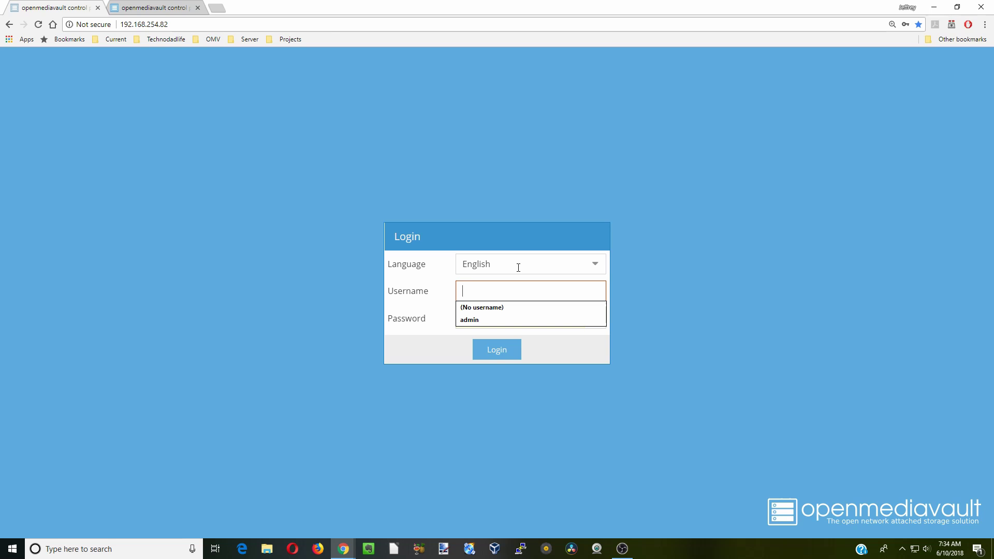
pyautogui.press('Down')
pyautogui.press('Down')
pyautogui.press('Return')
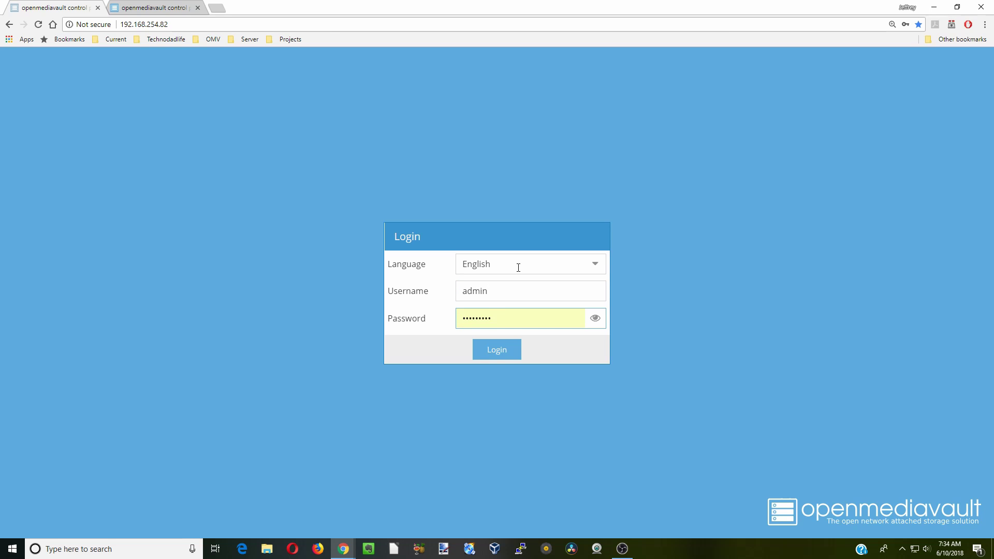
pyautogui.press('BackSpace')
pyautogui.press('BackSpace')
pyautogui.press('BackSpace')
pyautogui.press('BackSpace')
pyautogui.press('BackSpace')
pyautogui.press('BackSpace')
pyautogui.press('BackSpace')
pyautogui.press('BackSpace')
pyautogui.press('BackSpace')
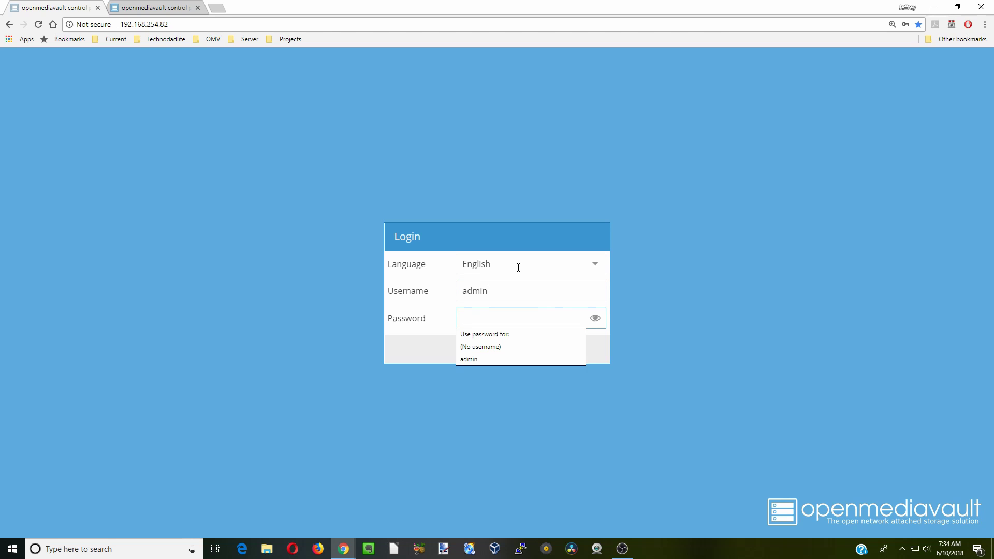
# Log back in as admin, then switch the SMB/CIFS service on and save it
pyautogui.write('*********')
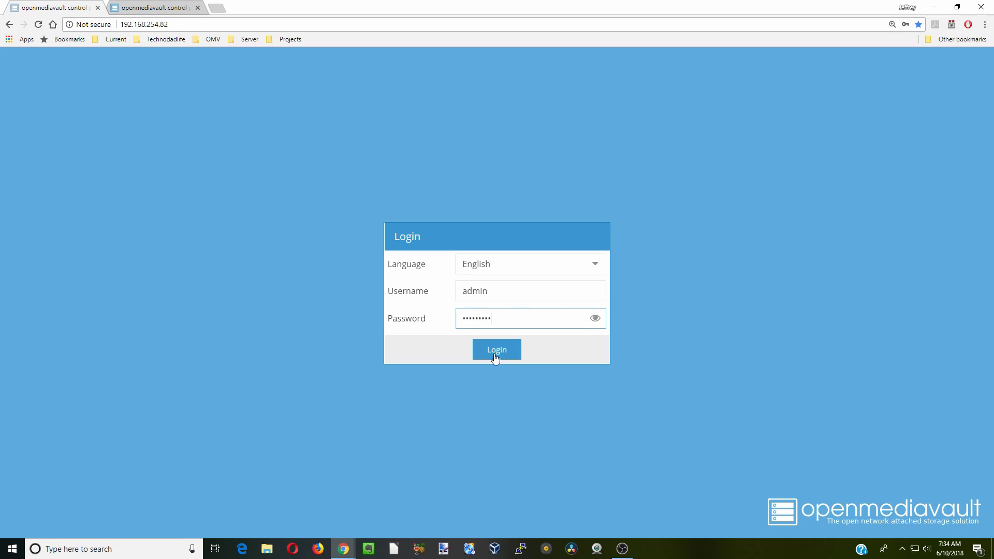
pyautogui.click(501, 357)
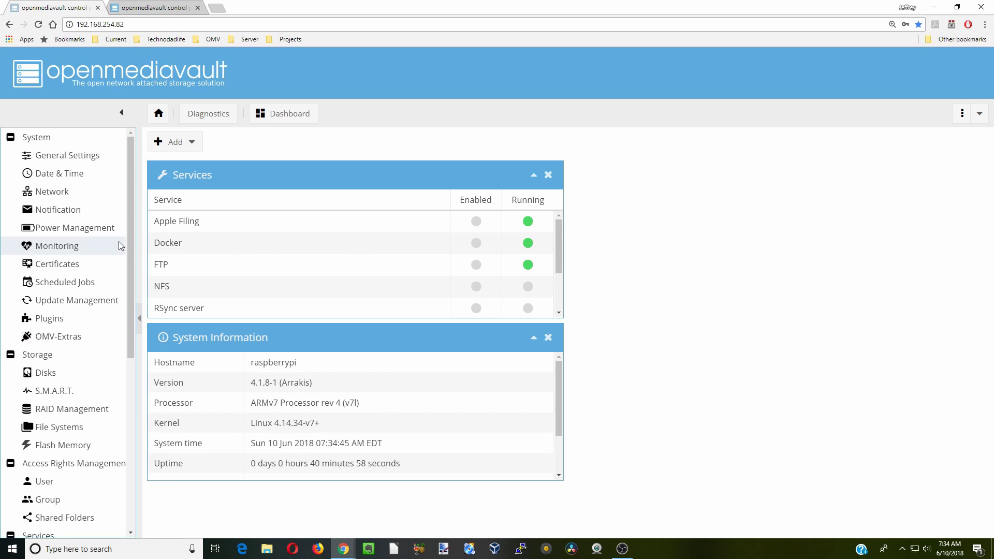
pyautogui.scroll(-6, 121, 249)
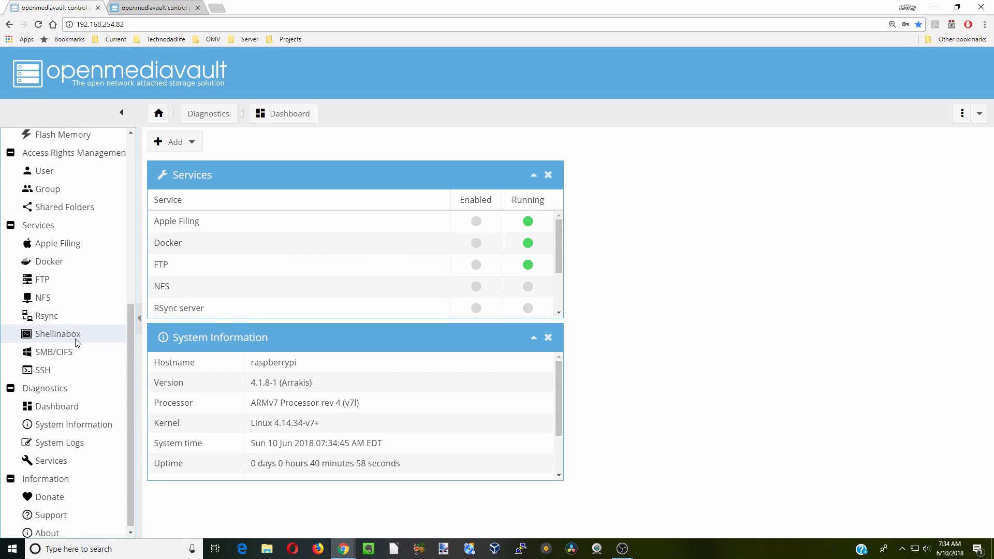
pyautogui.click(84, 350)
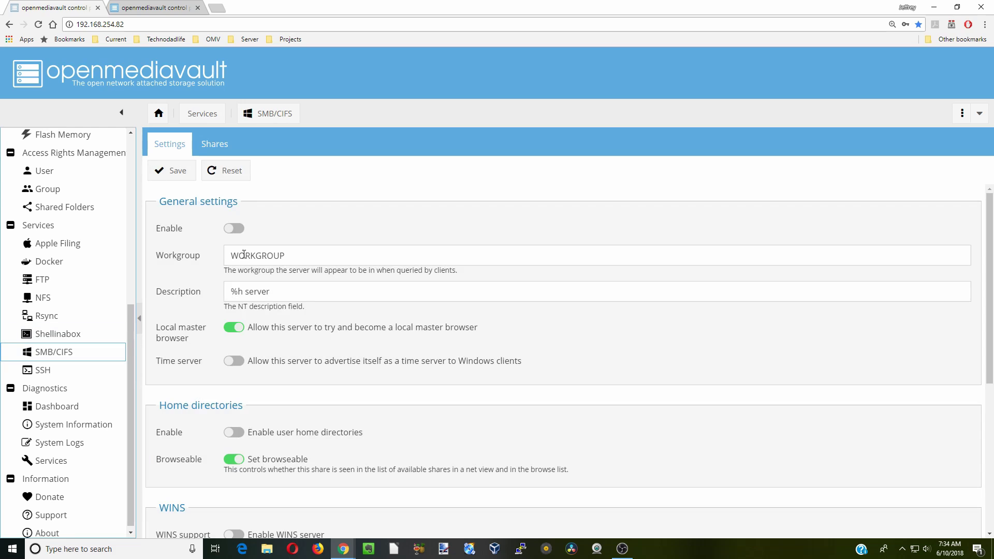
pyautogui.click(240, 231)
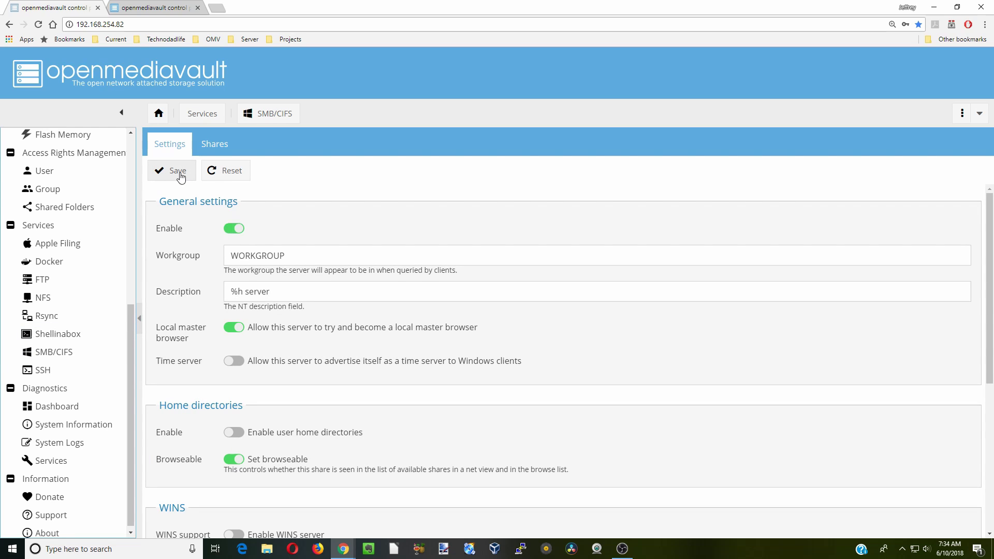
pyautogui.click(181, 176)
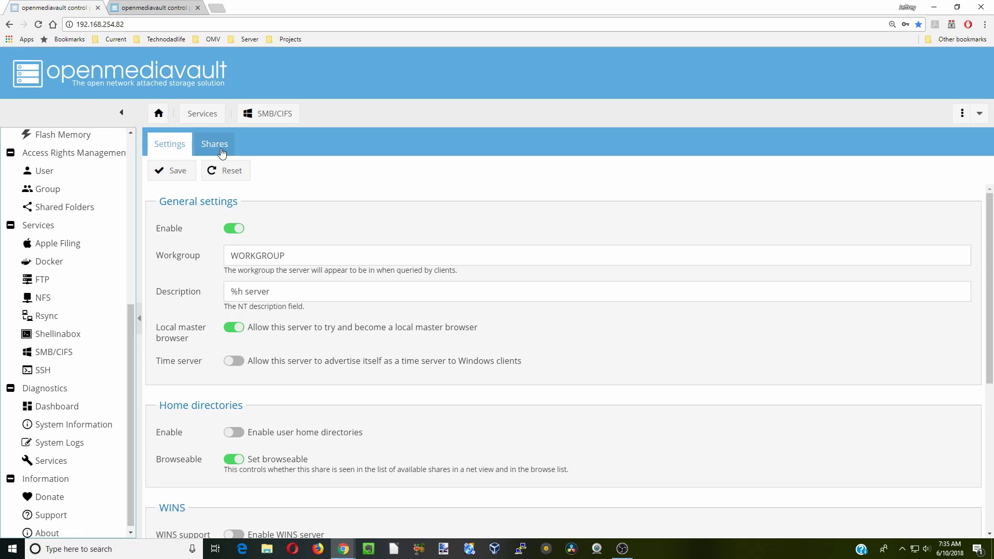
# Add an AppData SMB share with guests allowed and inherited permissions, then apply the changes
pyautogui.click(220, 150)
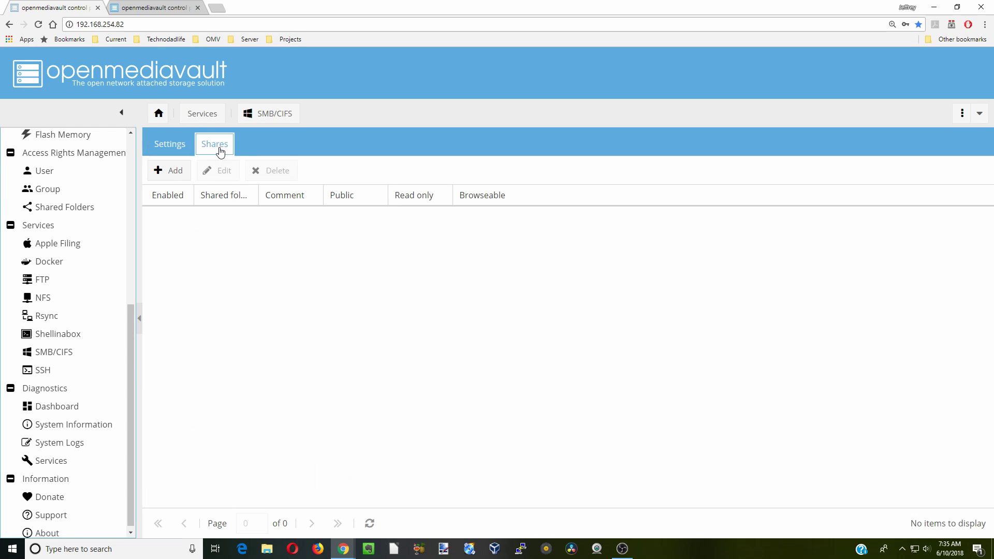
pyautogui.click(175, 173)
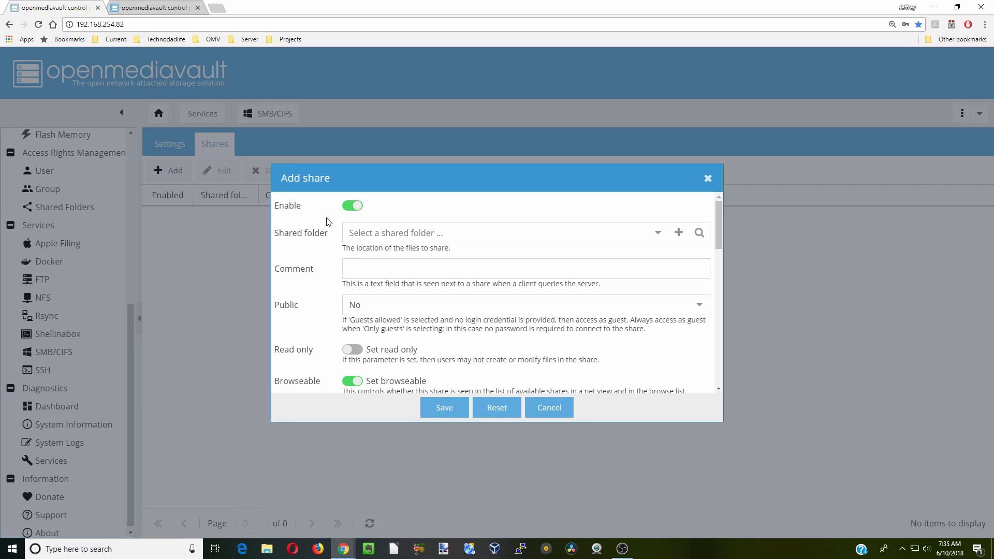
pyautogui.click(658, 238)
pyautogui.click(593, 259)
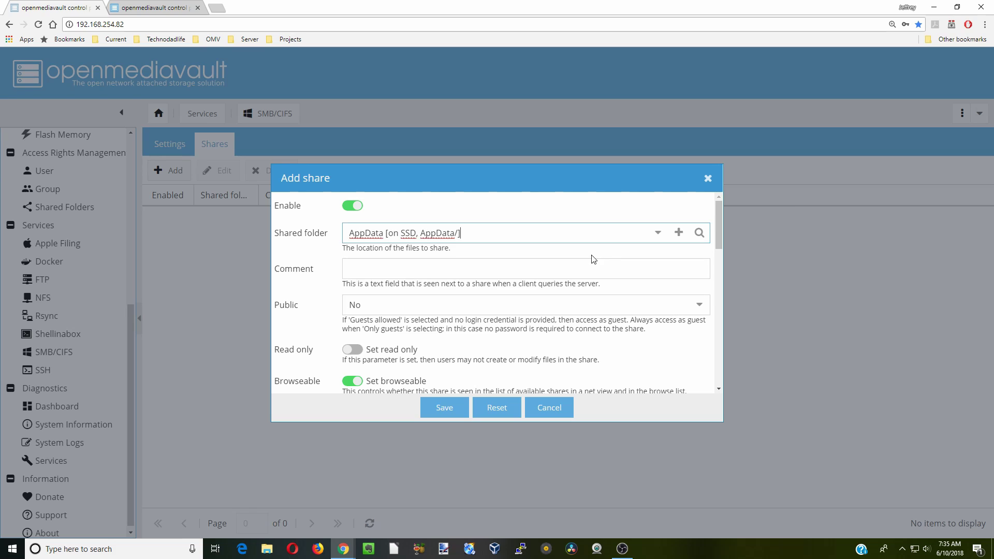
pyautogui.click(699, 307)
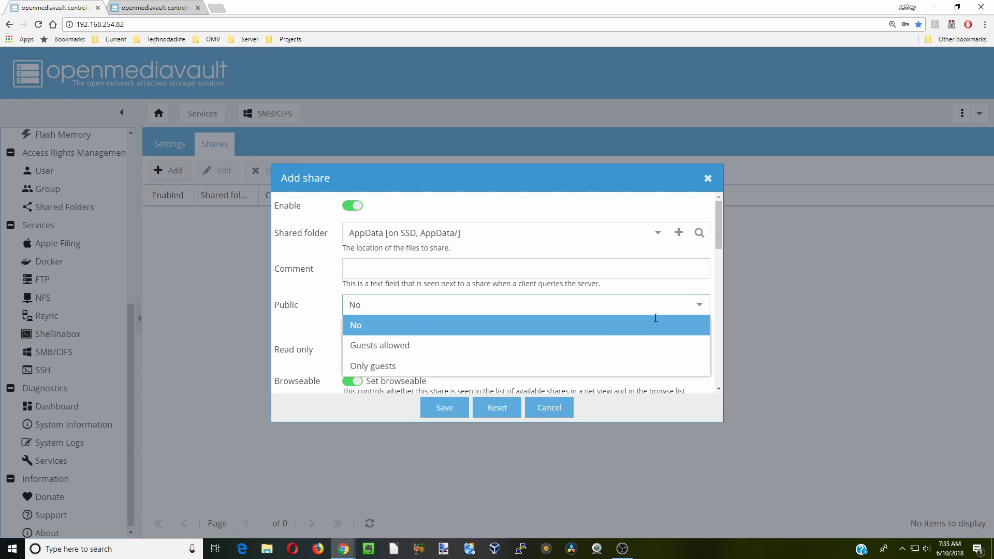
pyautogui.click(595, 346)
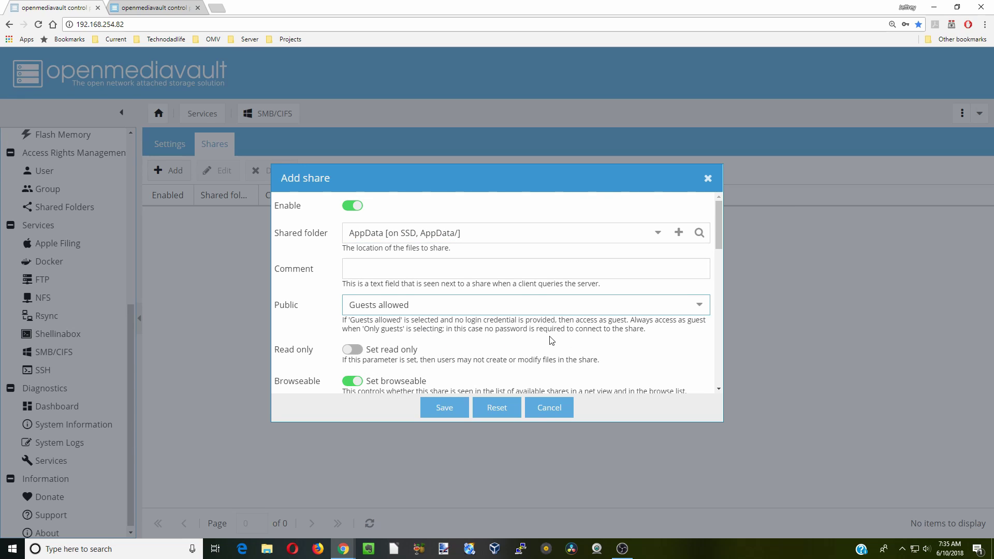
pyautogui.scroll(-3, 549, 340)
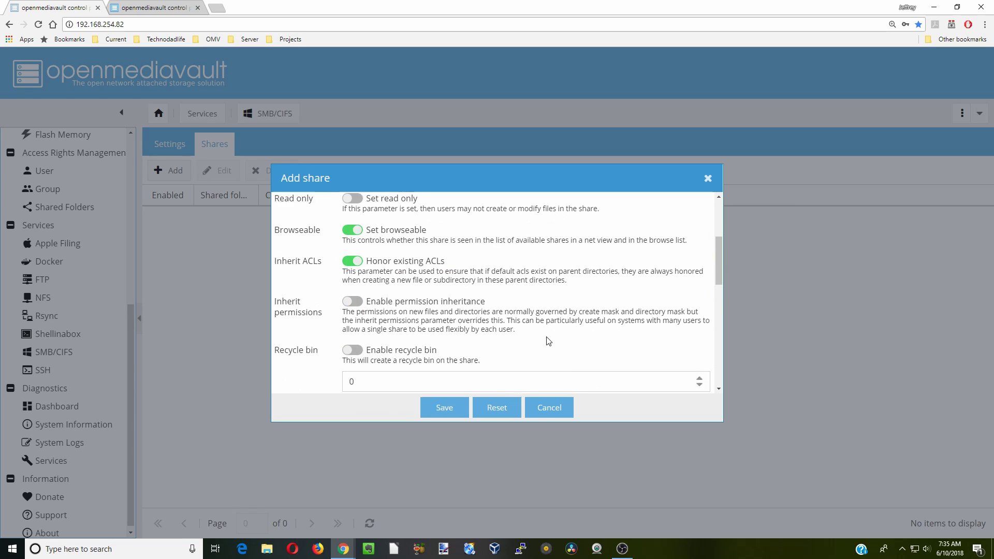
pyautogui.click(356, 297)
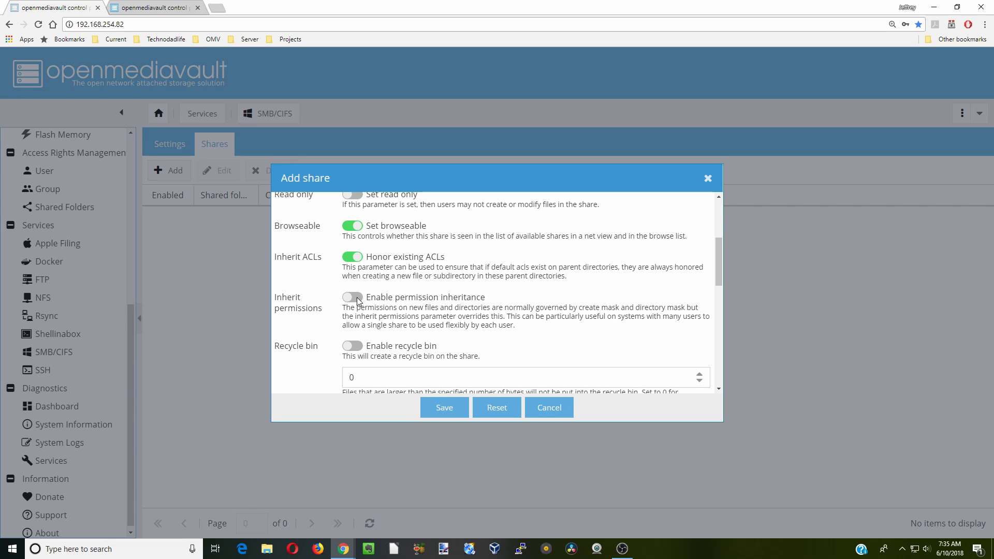
pyautogui.click(452, 414)
pyautogui.click(898, 144)
pyautogui.click(468, 327)
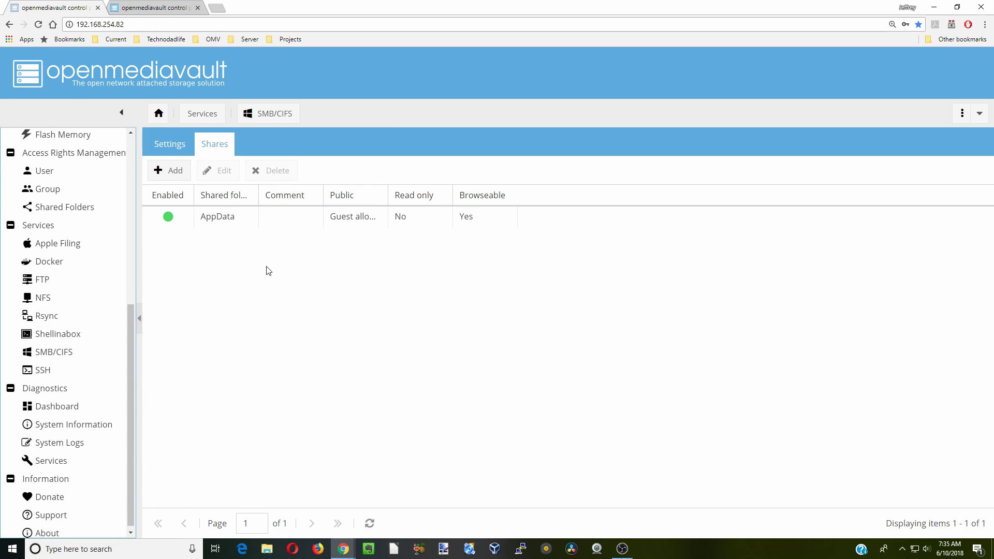
# Add a Downloads SMB share with guest access allowed
pyautogui.click(175, 170)
pyautogui.click(657, 233)
pyautogui.click(415, 274)
pyautogui.click(699, 307)
pyautogui.click(393, 331)
pyautogui.click(444, 407)
# Add a Media SMB share with guest access and apply the pending changes
pyautogui.click(168, 207)
pyautogui.click(650, 236)
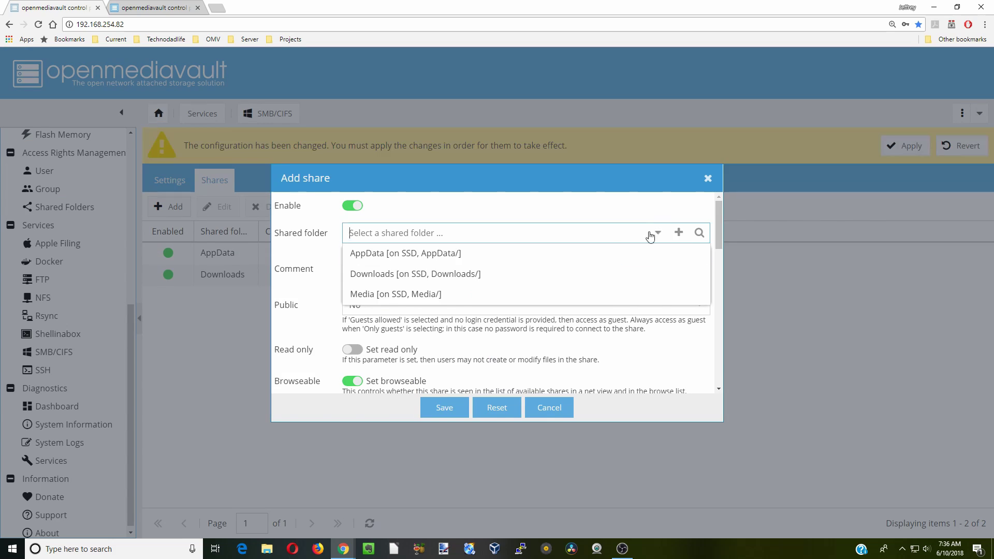
pyautogui.click(396, 293)
pyautogui.click(699, 306)
pyautogui.click(394, 331)
pyautogui.click(444, 407)
pyautogui.click(905, 145)
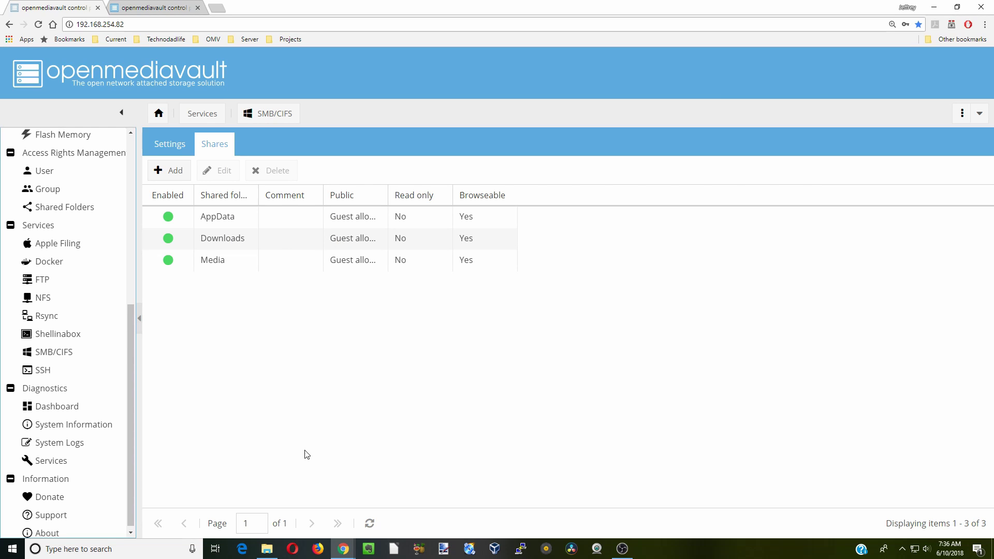
pyautogui.click(272, 551)
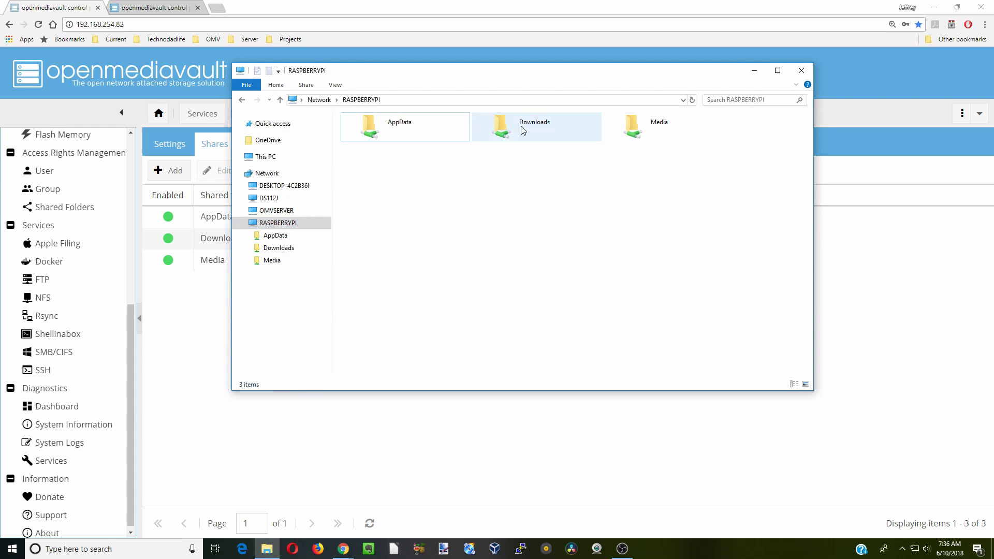
pyautogui.click(417, 131)
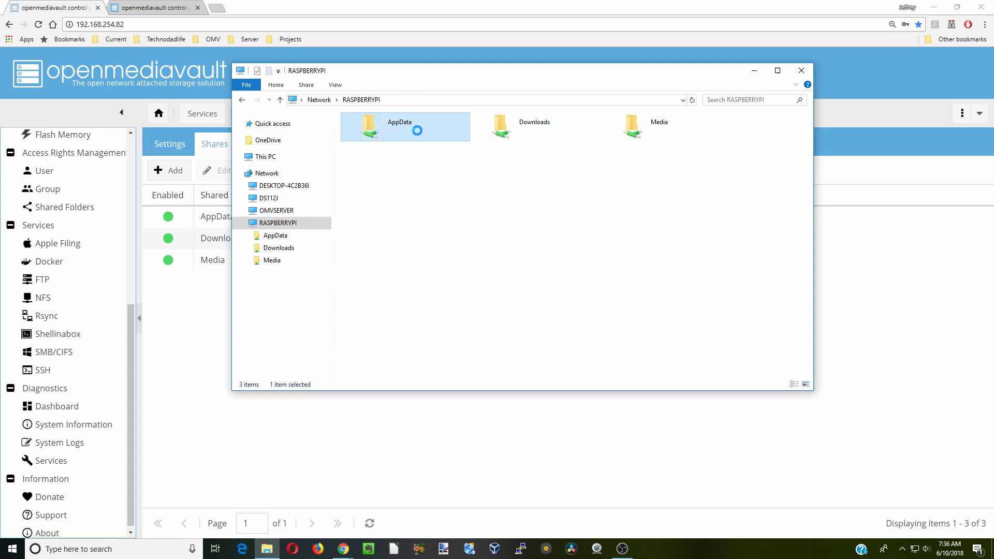
pyautogui.rightClick(428, 171)
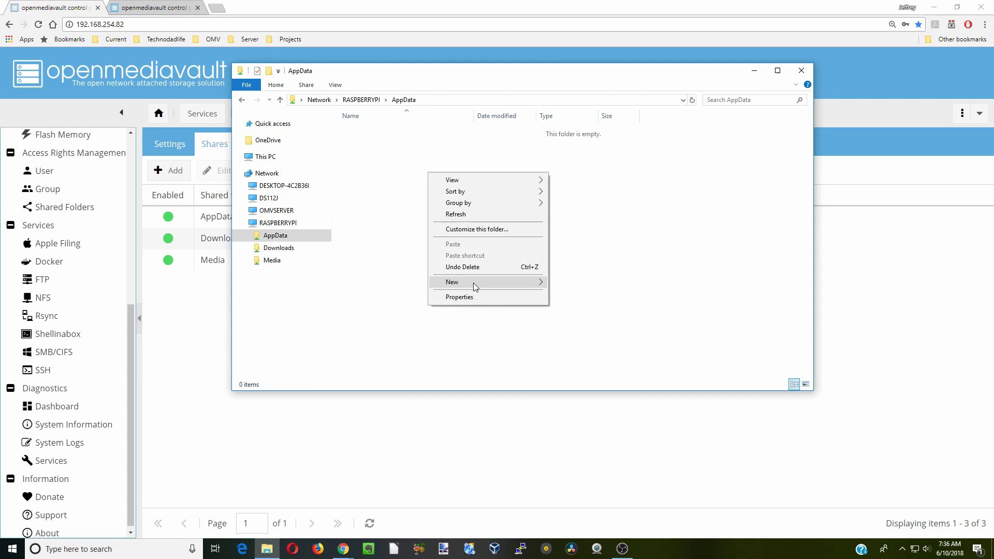
pyautogui.moveTo(473, 283)
pyautogui.click(569, 281)
pyautogui.click(350, 133)
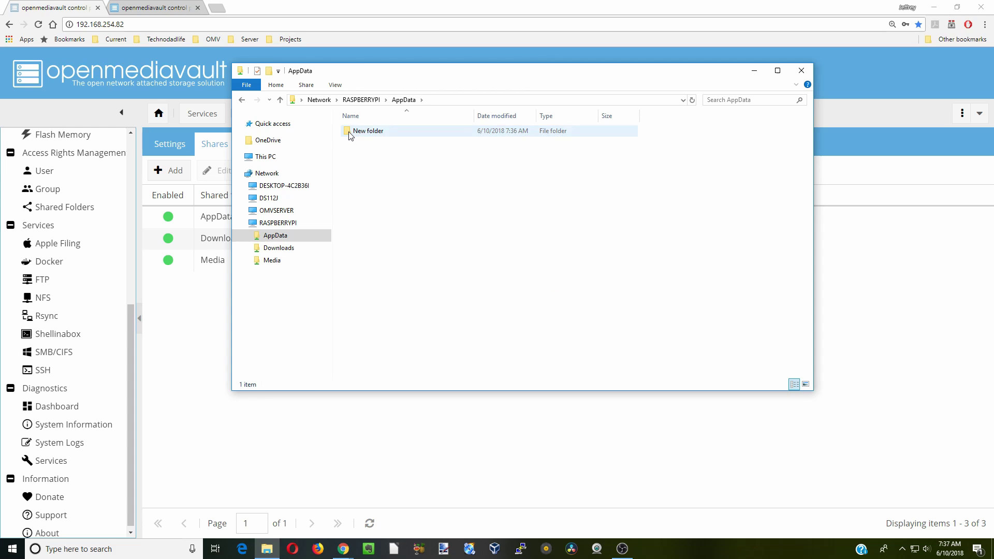
pyautogui.rightClick(349, 134)
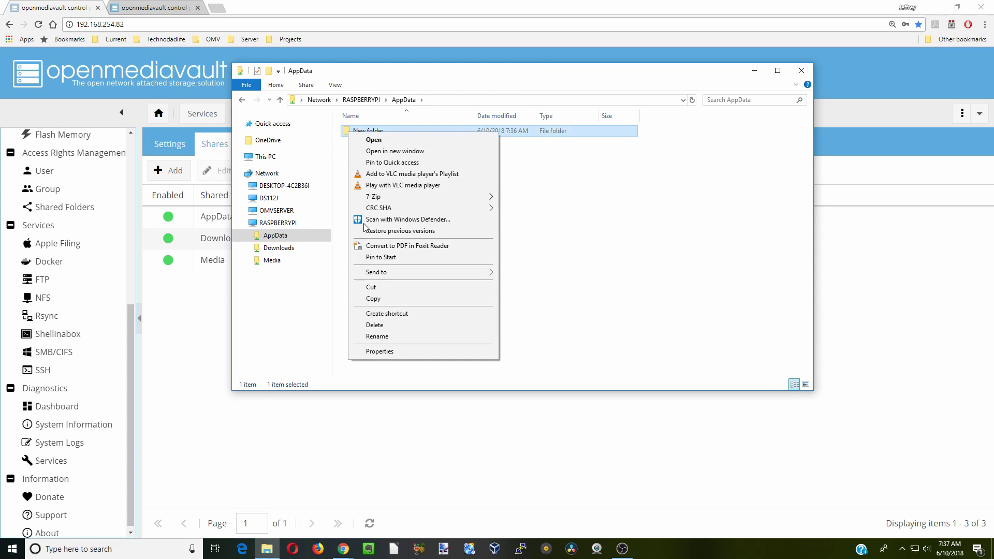
pyautogui.click(402, 324)
pyautogui.click(537, 316)
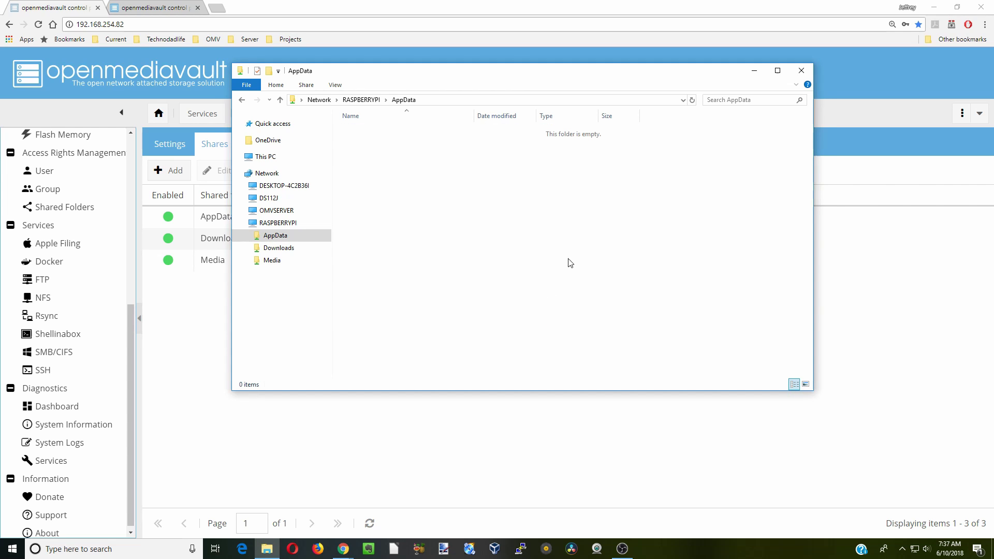
pyautogui.click(798, 74)
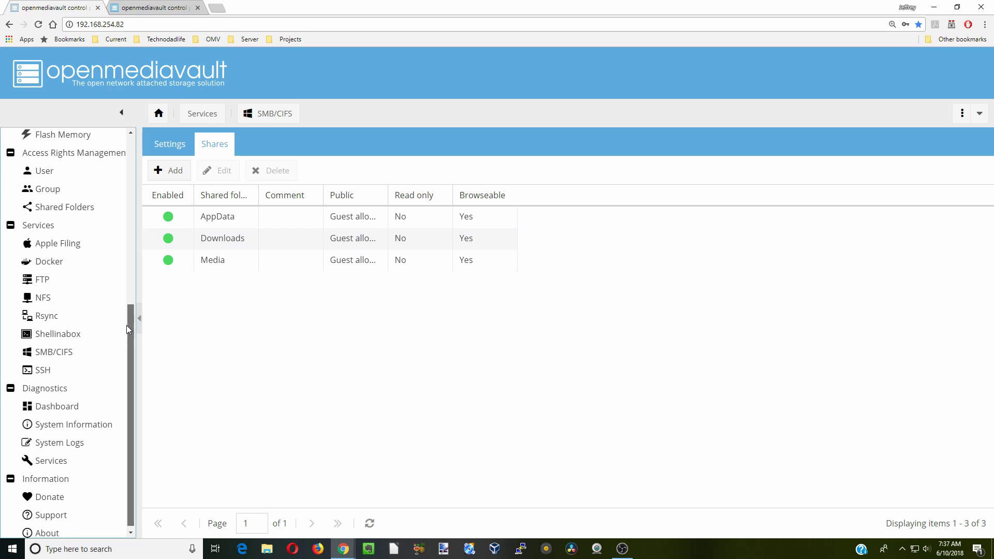
# Look at the Shellinabox page, then the SSH settings, and select its port value 22
pyautogui.moveTo(126, 326); pyautogui.dragTo(129, 321)
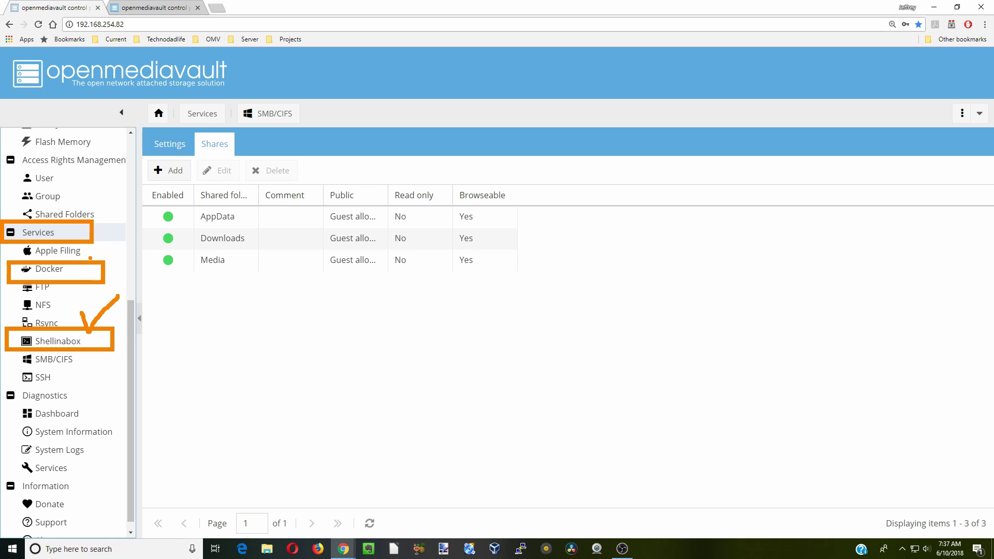
pyautogui.click(58, 341)
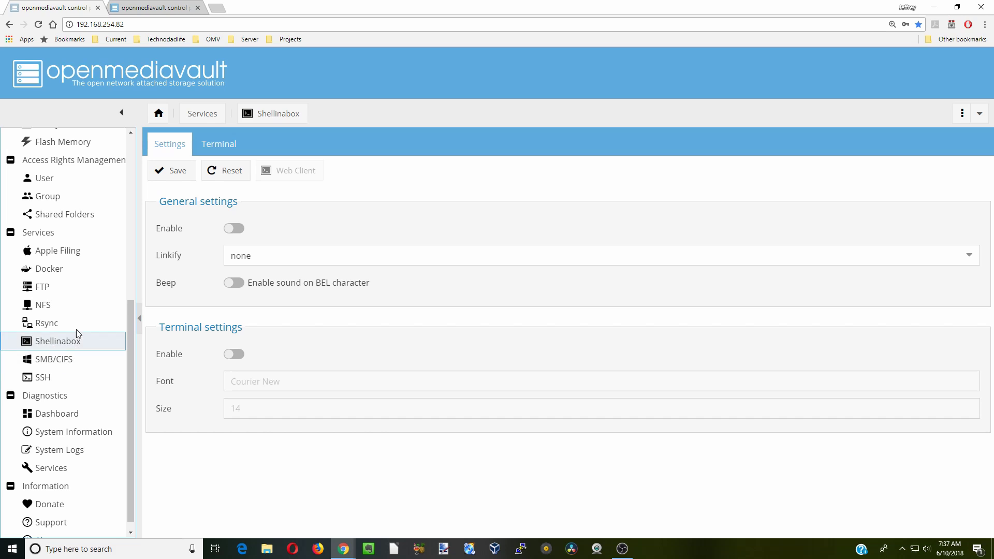
pyautogui.click(86, 377)
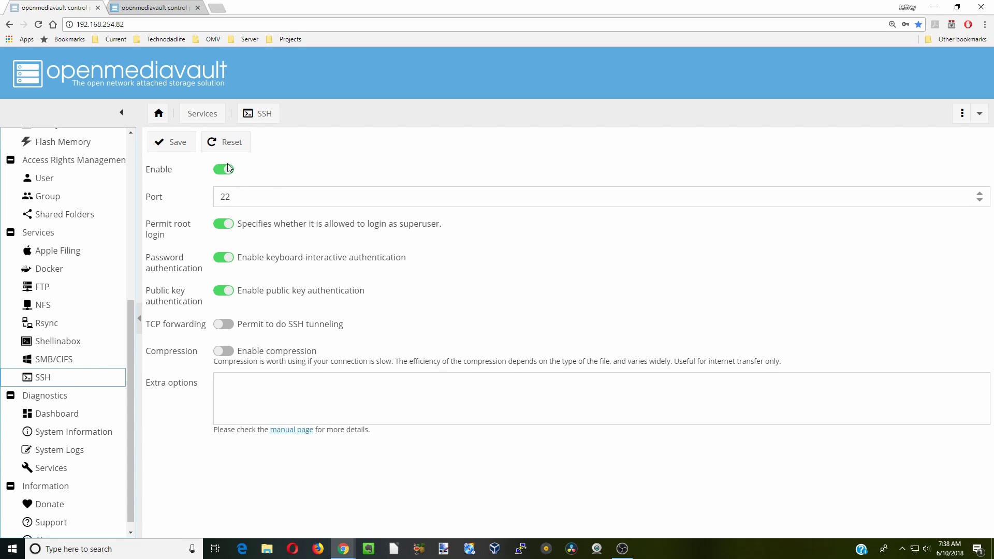
pyautogui.doubleClick(241, 201)
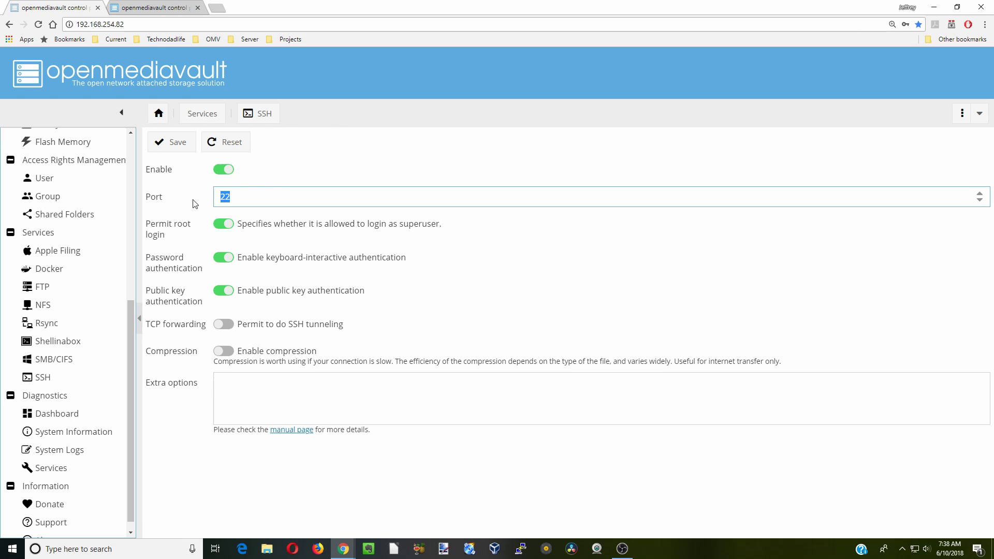
# Enable Shellinabox, save and apply the change, and launch its port-4200 web client
pyautogui.click(80, 346)
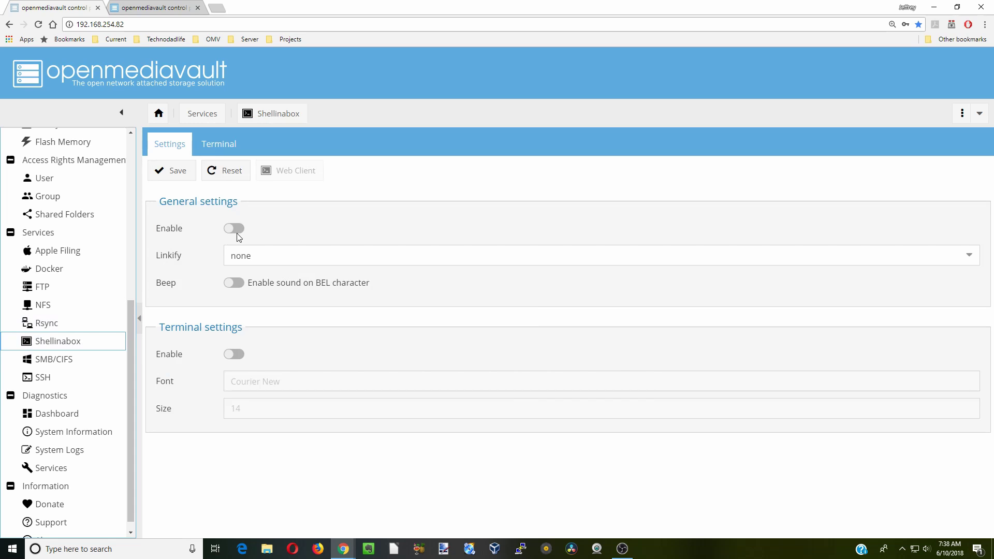
pyautogui.click(241, 229)
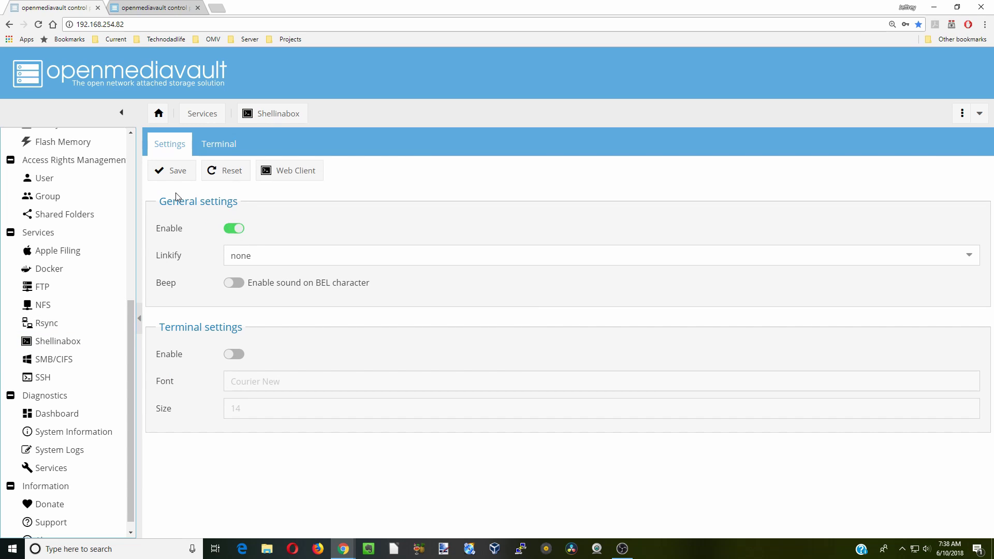
pyautogui.click(175, 171)
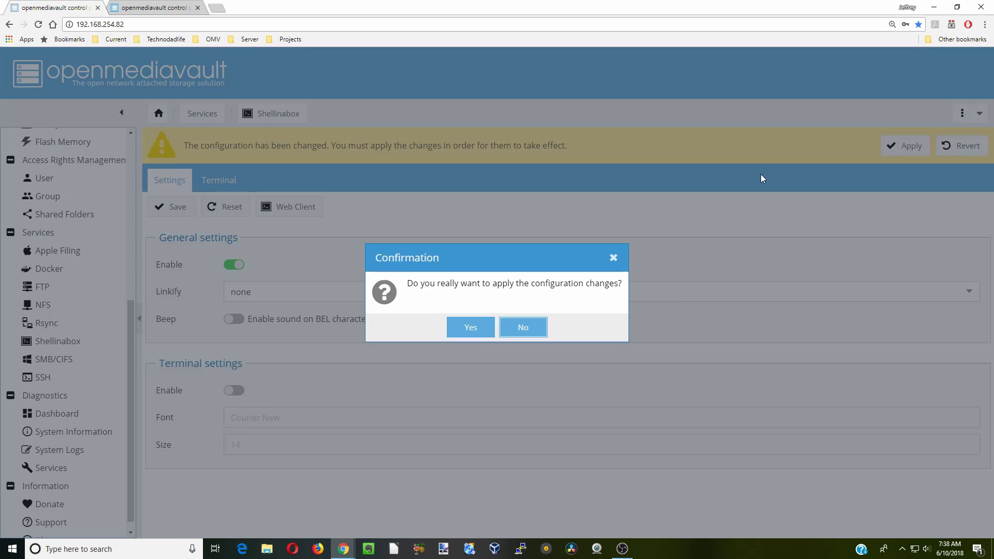
pyautogui.click(470, 327)
pyautogui.click(290, 176)
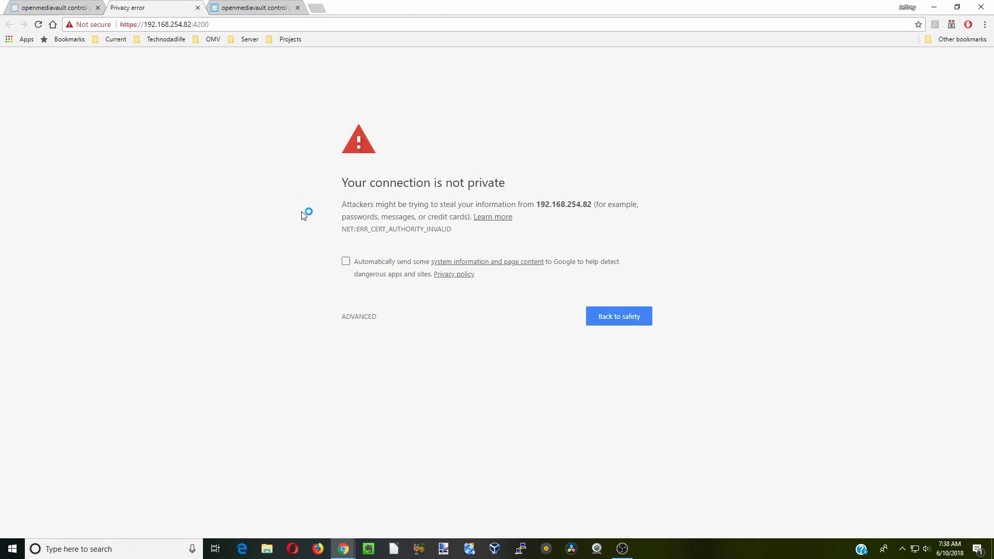
# Get past the web terminal's certificate warning and close the duplicate control panel tab
pyautogui.click(359, 320)
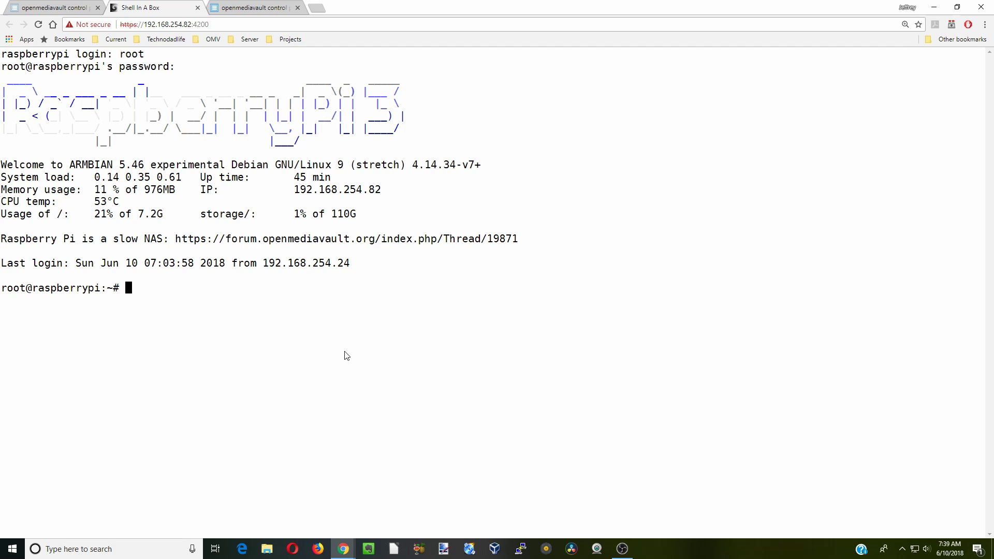
pyautogui.click(298, 7)
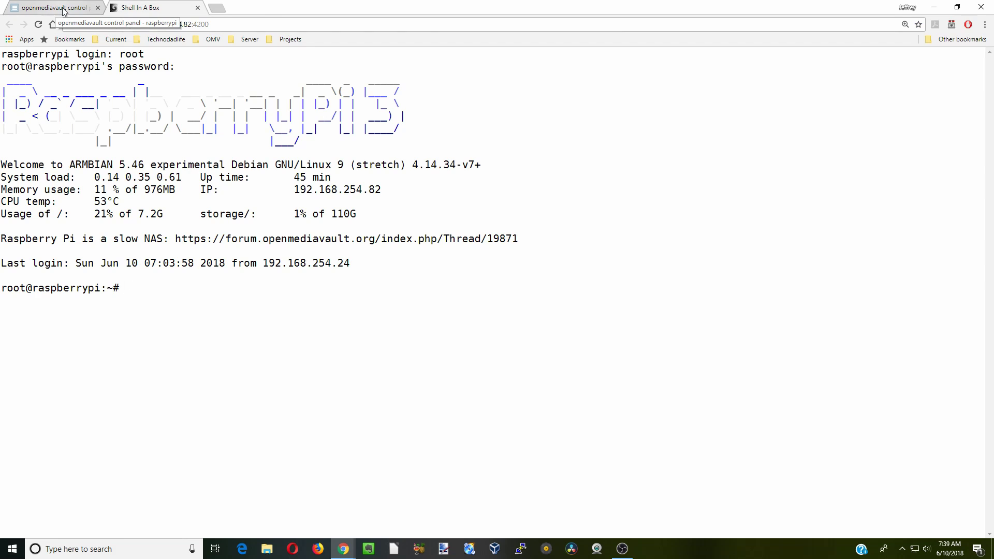
# Back in the control panel, enable the Docker plugin, save it and apply the configuration changes
pyautogui.click(64, 11)
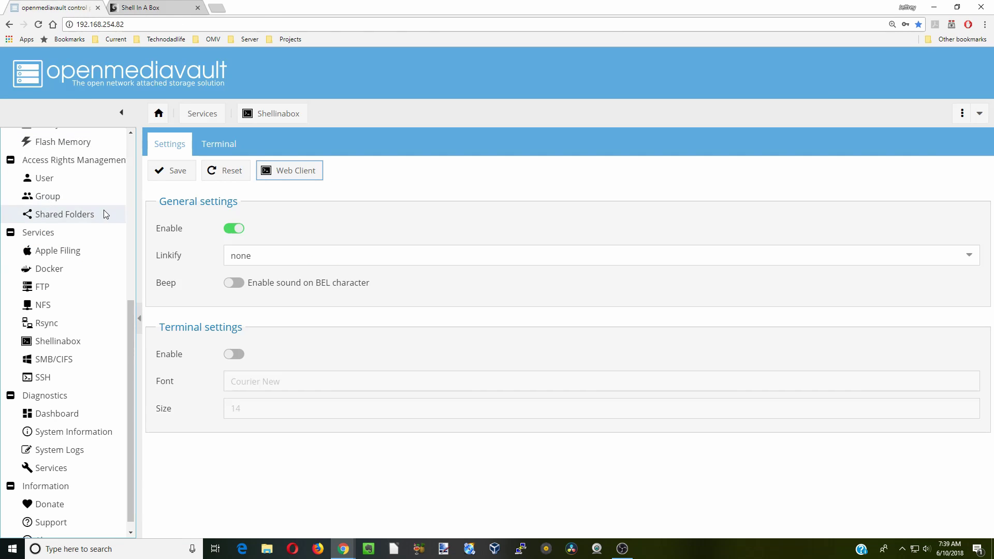
pyautogui.click(91, 271)
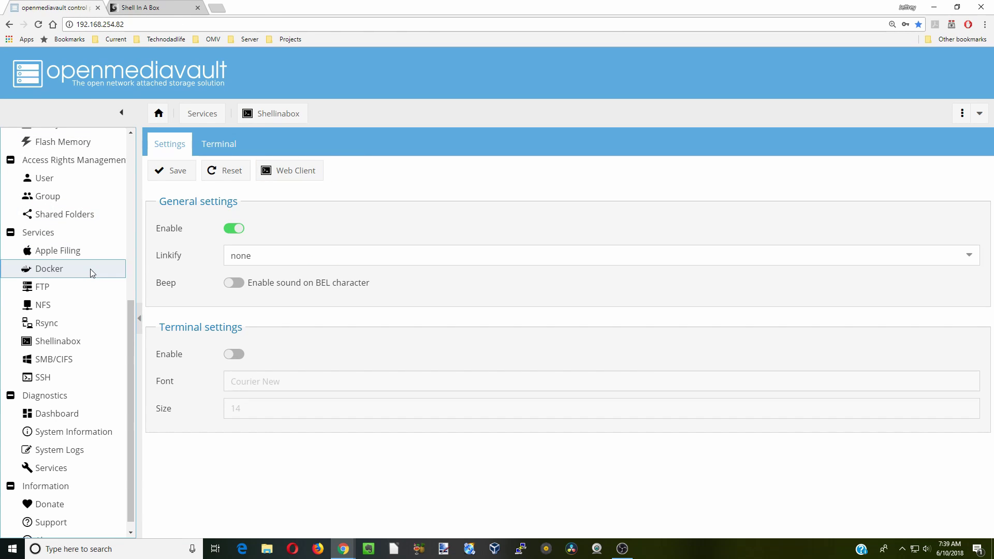
pyautogui.click(171, 229)
pyautogui.click(178, 170)
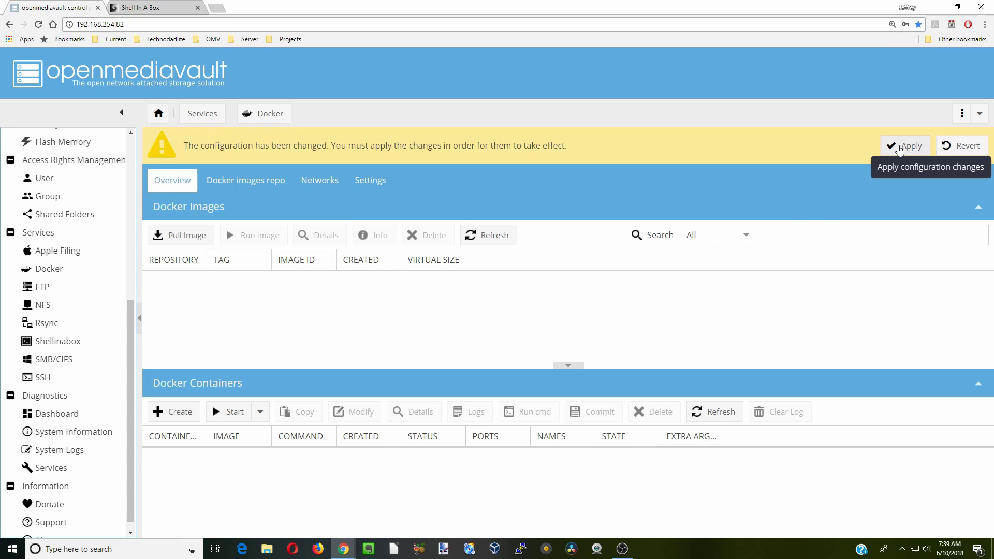
pyautogui.click(903, 146)
pyautogui.click(471, 328)
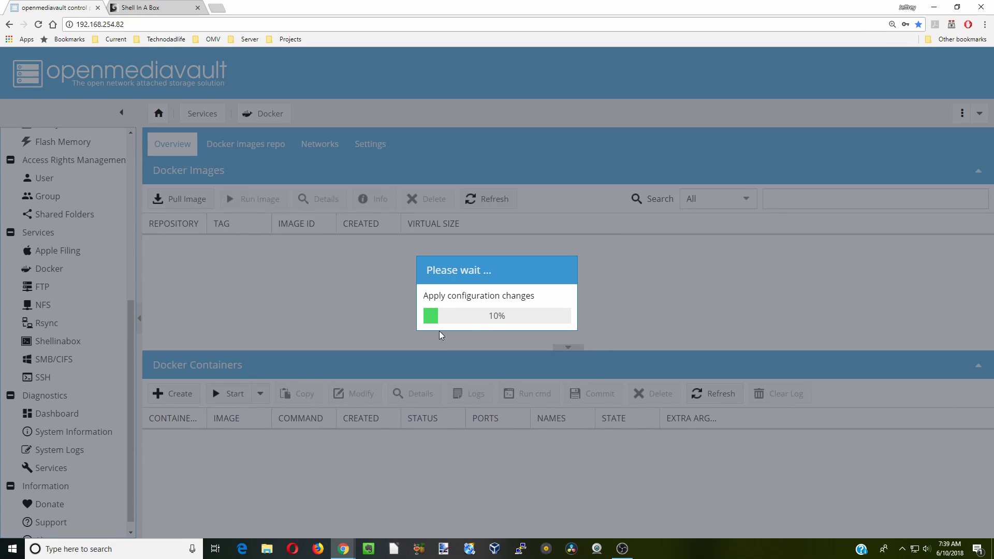